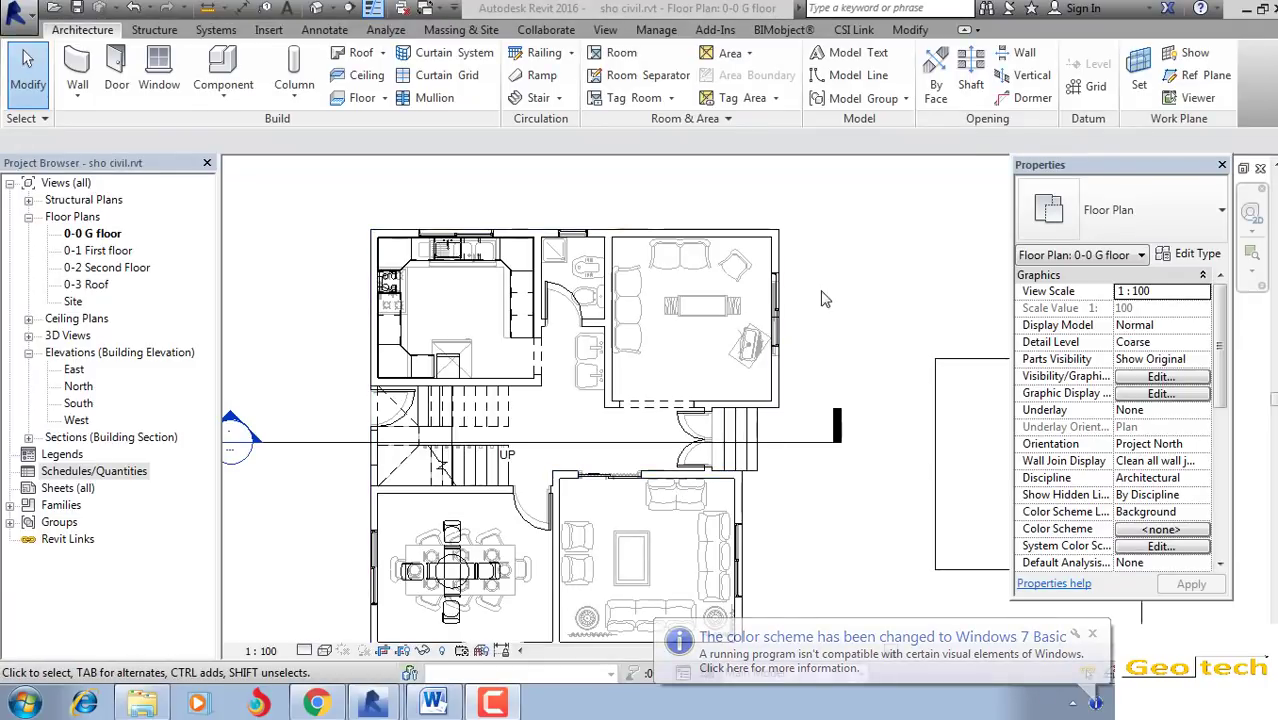
# Step: Zoom and pan the ground-floor plan to recentre the layout
pyautogui.scroll(-1, 845, 298)
pyautogui.scroll(-1, 879, 290)
pyautogui.scroll(-1, 885, 335)
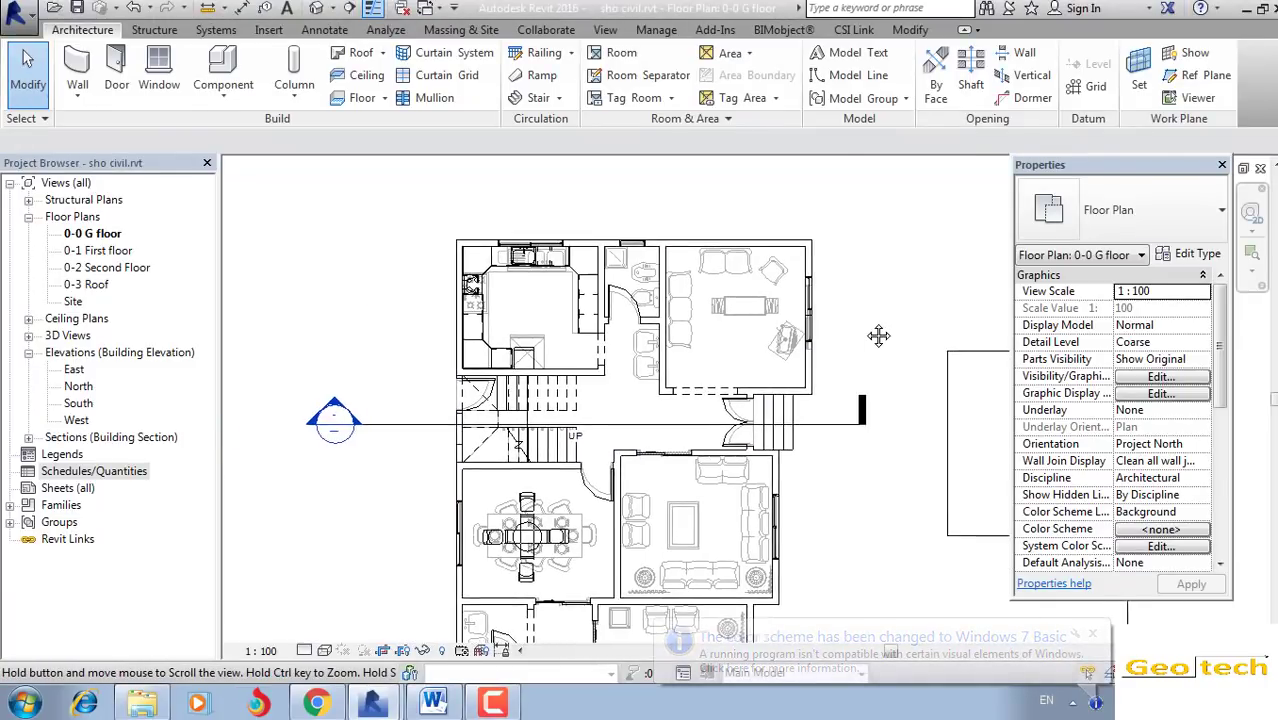
pyautogui.scroll(-1, 875, 335)
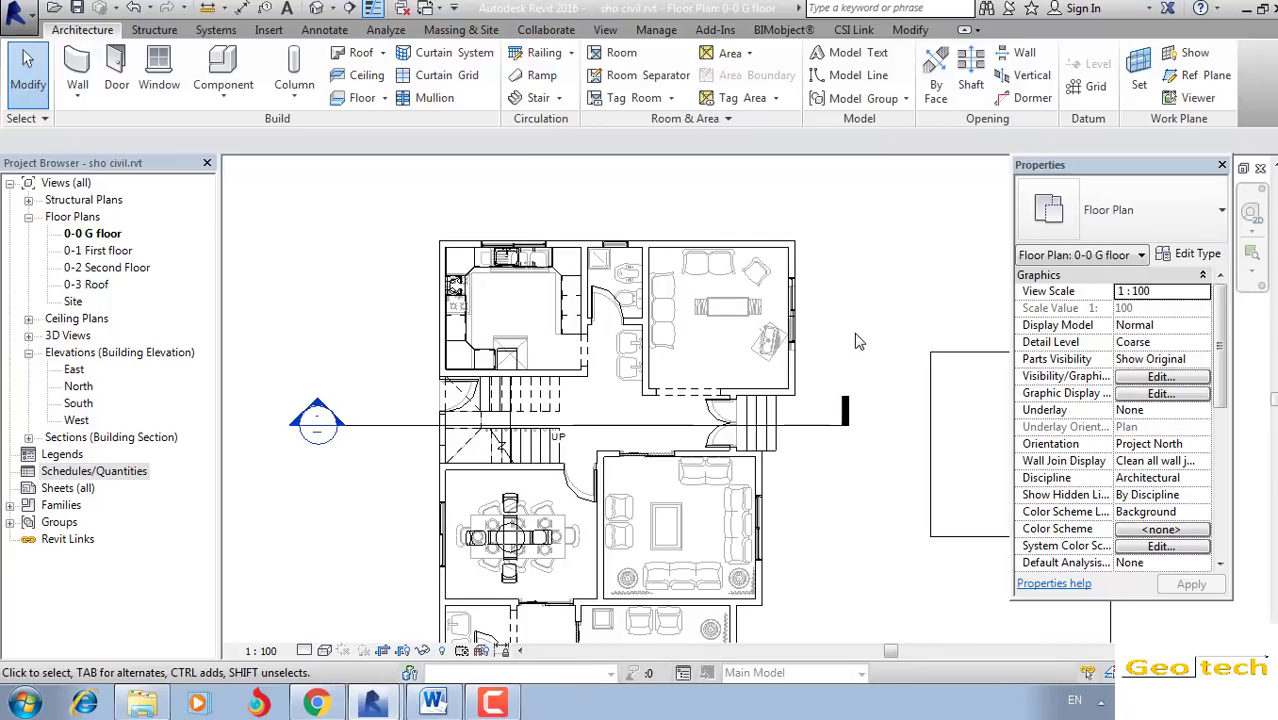
pyautogui.moveTo(869, 346); pyautogui.dragTo(876, 331, button='middle')
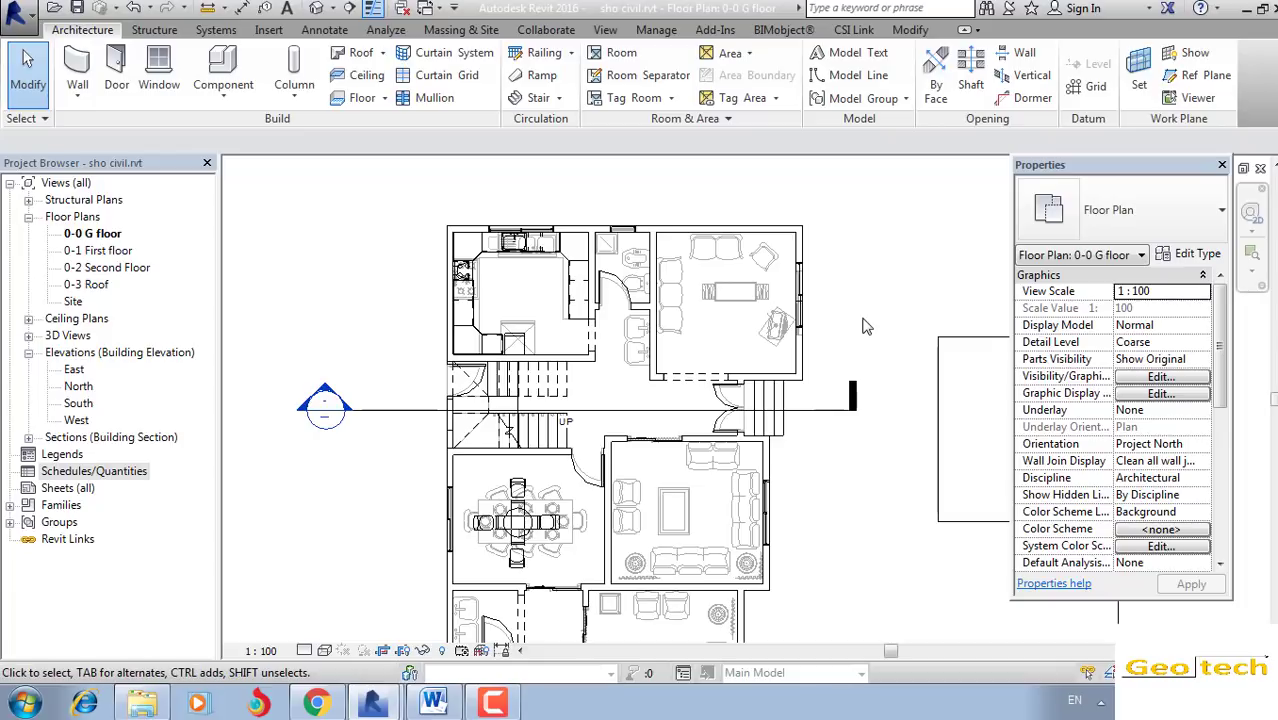
pyautogui.moveTo(342, 365)
pyautogui.mouseDown(button='middle')
pyautogui.moveTo(381, 373)
pyautogui.moveTo(356, 440)
pyautogui.mouseUp(button='middle')
pyautogui.scroll(2, 356, 440)
pyautogui.scroll(2, 520, 352)
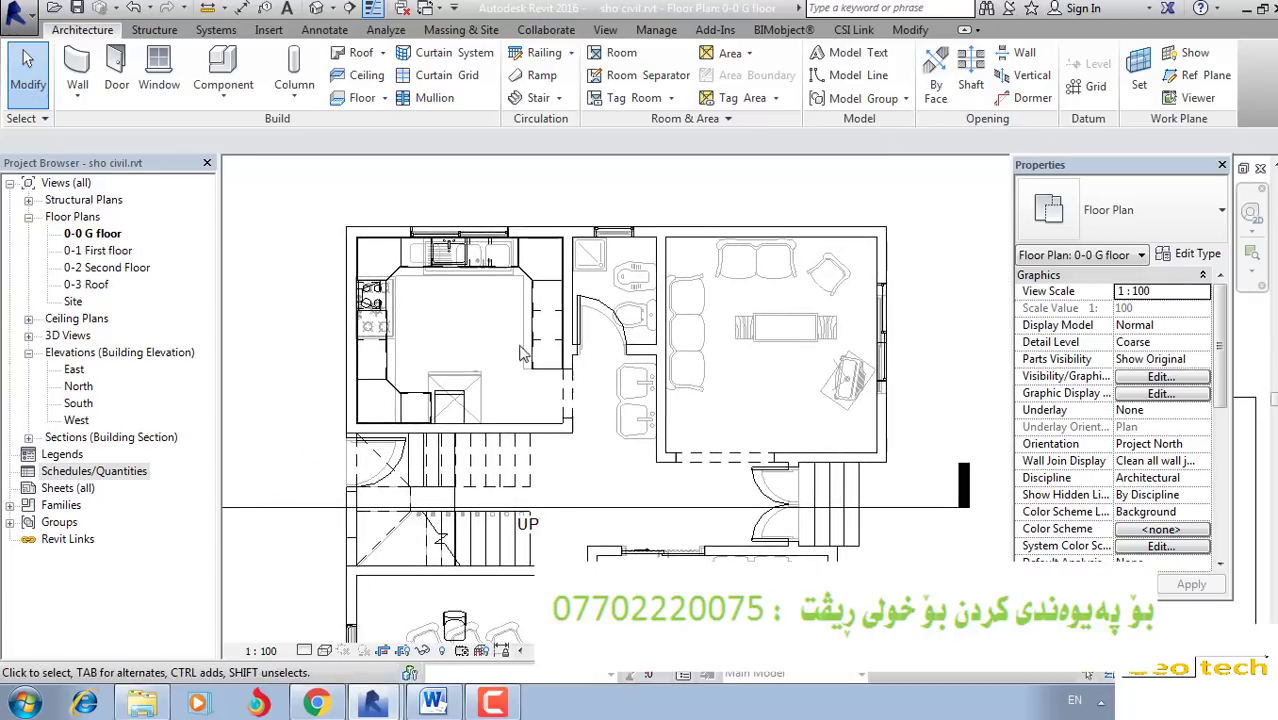
pyautogui.scroll(-1, 520, 352)
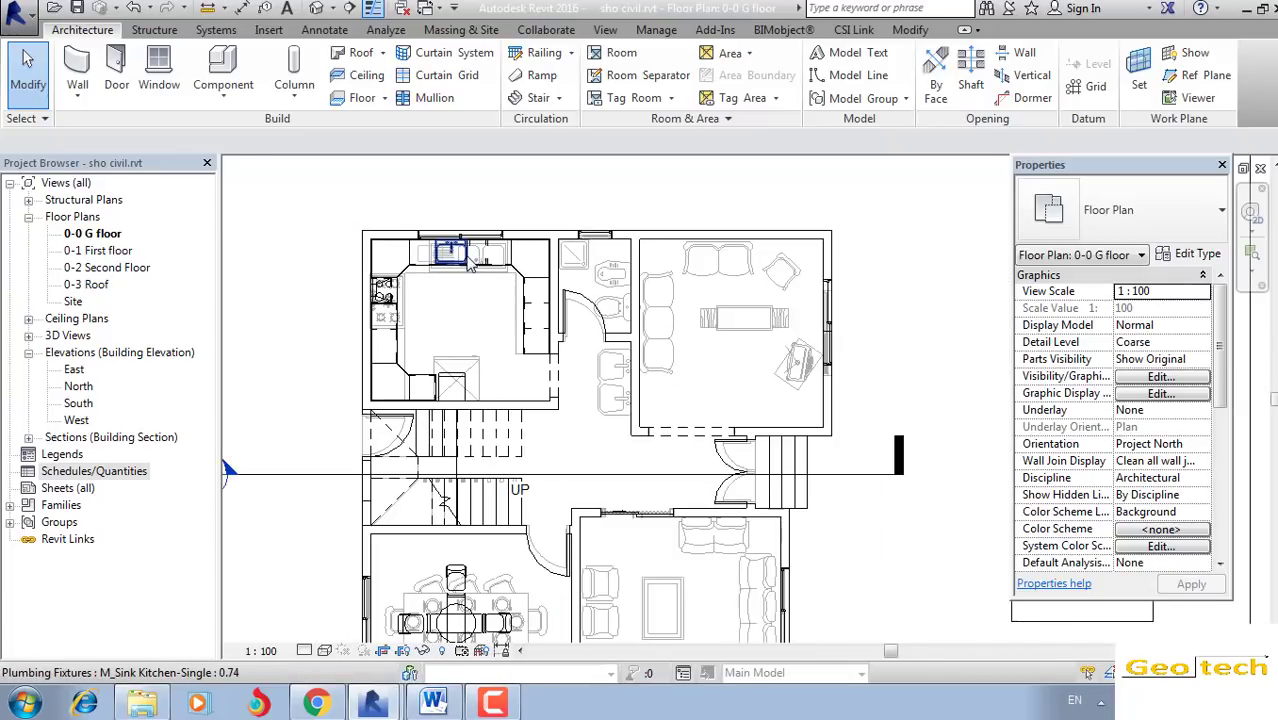
pyautogui.moveTo(472, 262); pyautogui.dragTo(488, 322, button='middle')
pyautogui.scroll(-1, 345, 222)
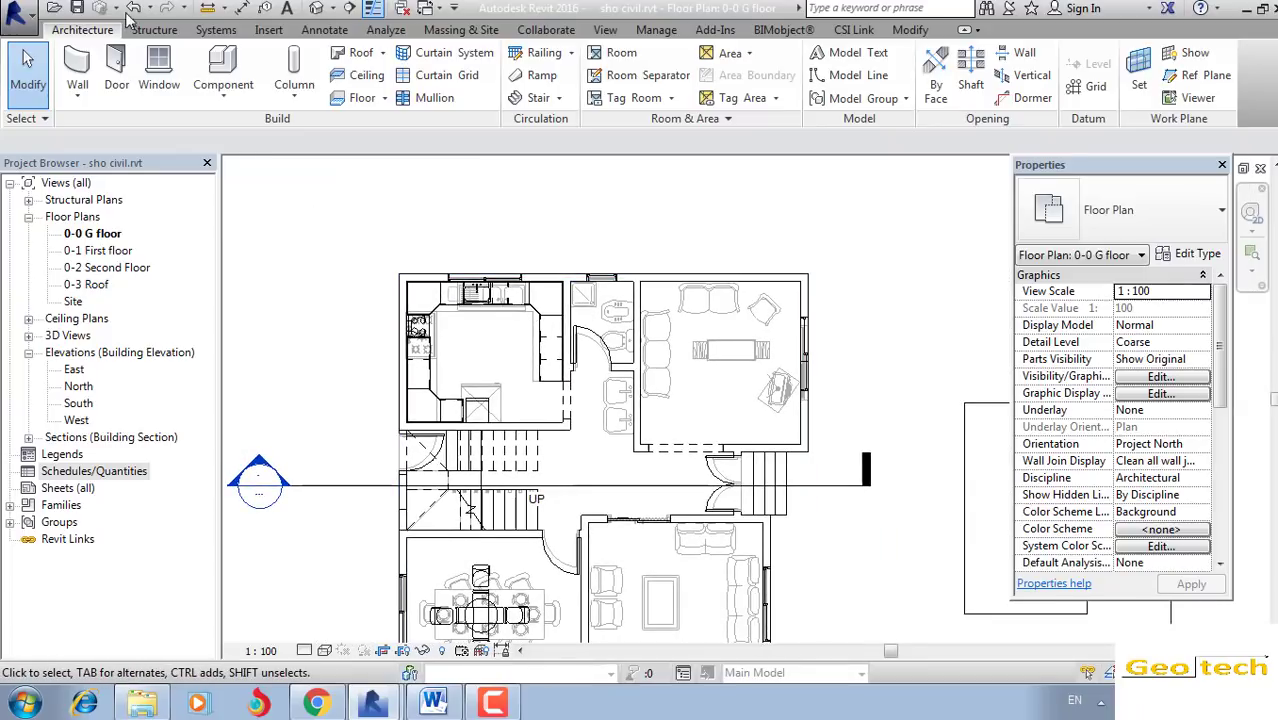
# Step: Glance at the Insert import and linking tools, then go back to the building tools
pyautogui.click(268, 30)
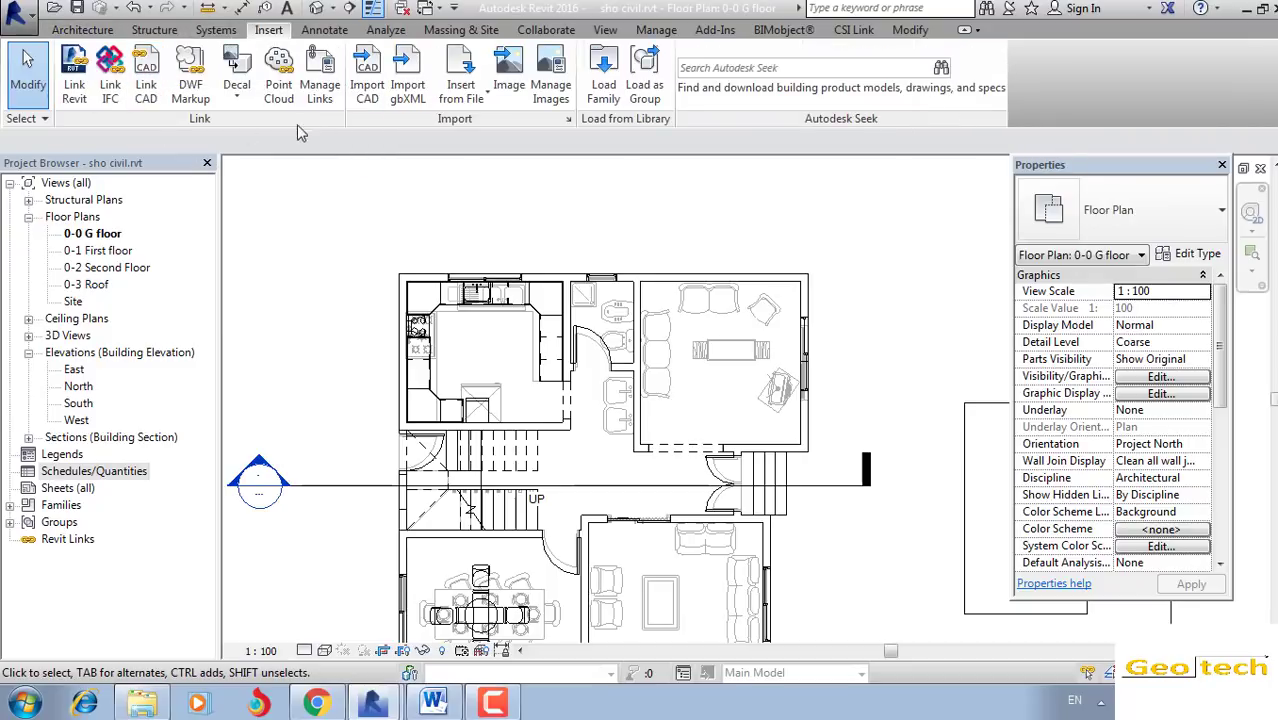
pyautogui.click(103, 31)
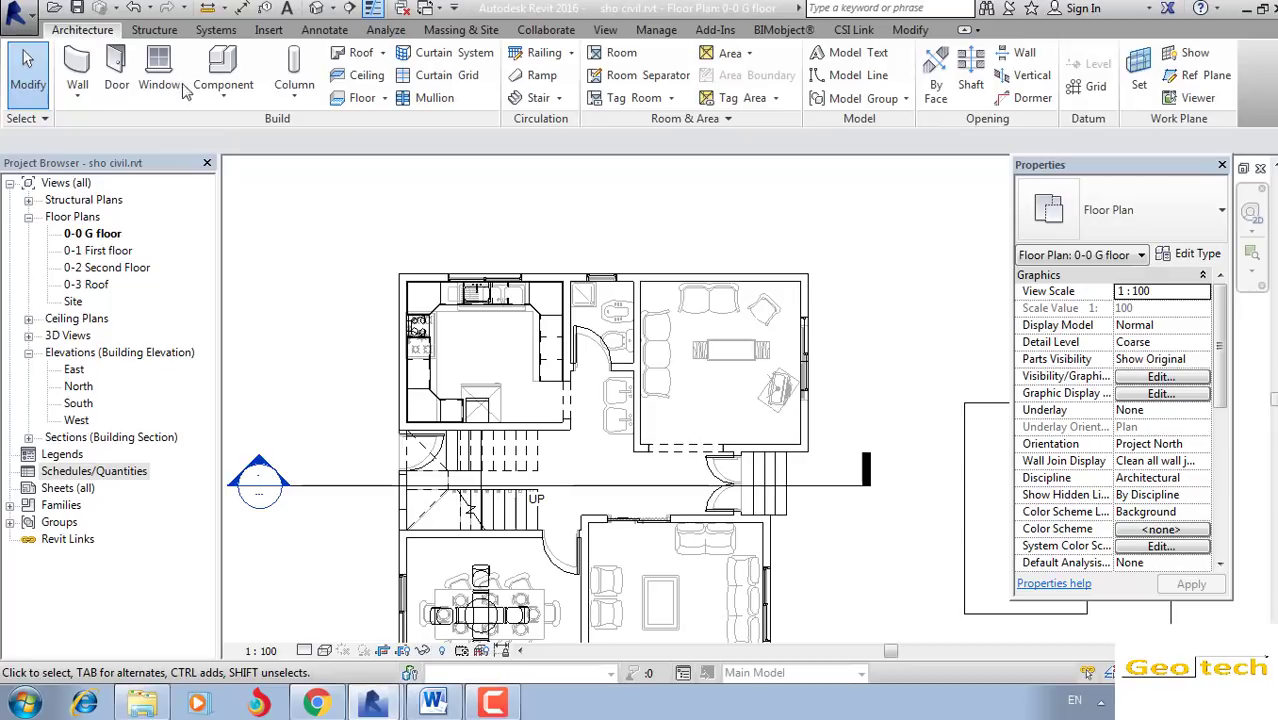
pyautogui.moveTo(450, 210); pyautogui.dragTo(240, 197, button='middle')
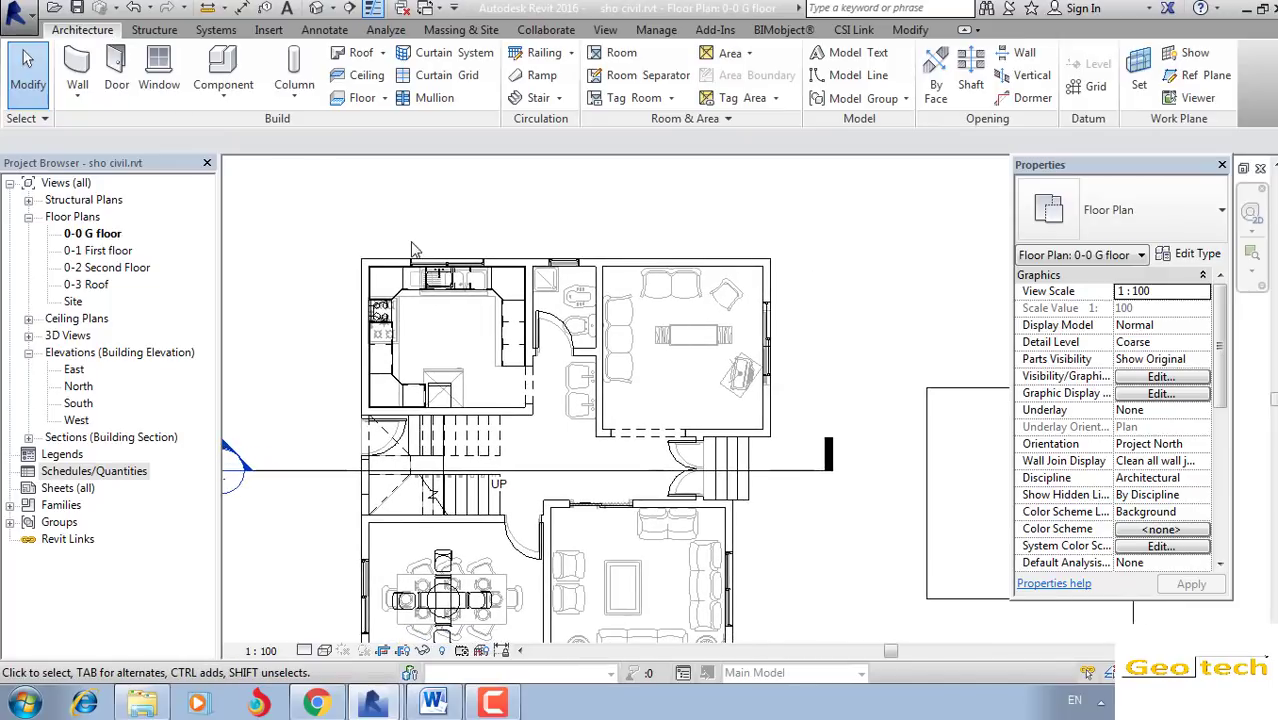
pyautogui.moveTo(412, 249); pyautogui.dragTo(472, 261, button='middle')
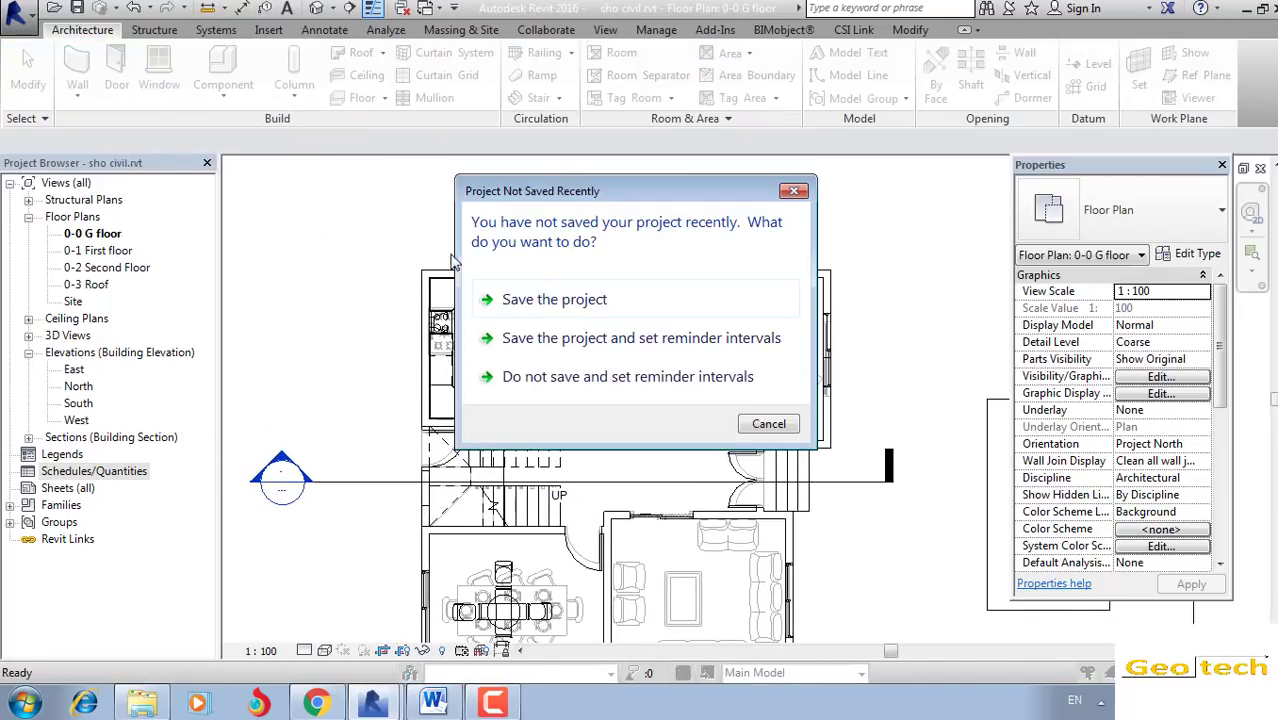
# Step: Dismiss the Project Not Saved Recently reminder and cancel an accidental Wall command
pyautogui.click(793, 190)
pyautogui.press('w')
pyautogui.press('a')
pyautogui.scroll(2, 600, 300)
pyautogui.scroll(2, 515, 297)
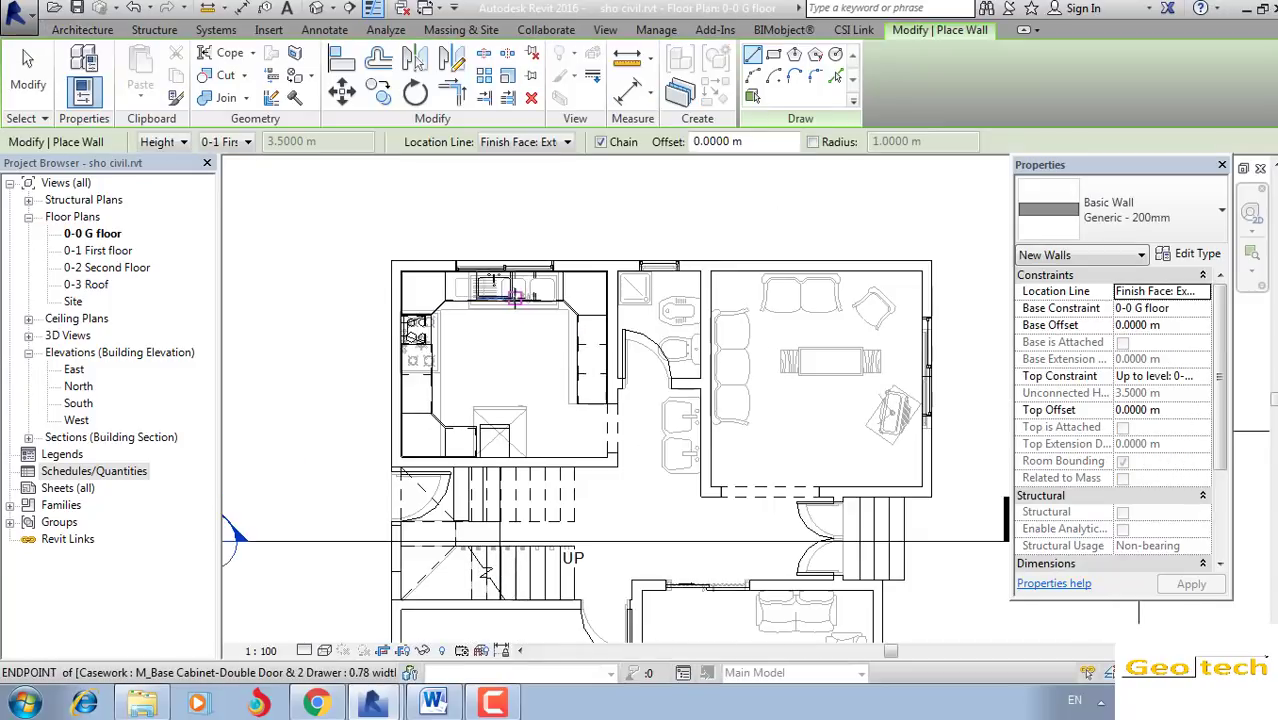
pyautogui.press('Escape')
pyautogui.scroll(2, 488, 308)
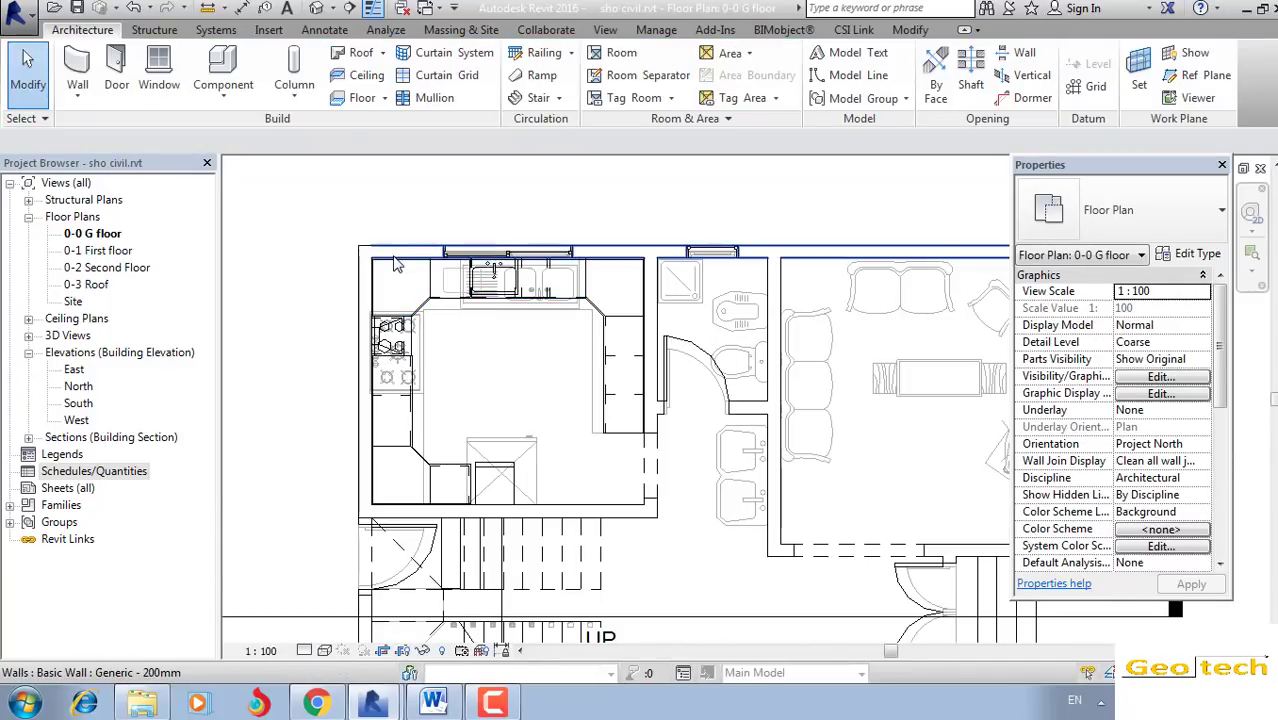
# Step: Select and deselect the top kitchen wall, then frame the plan to show the elevation marker
pyautogui.click(396, 262)
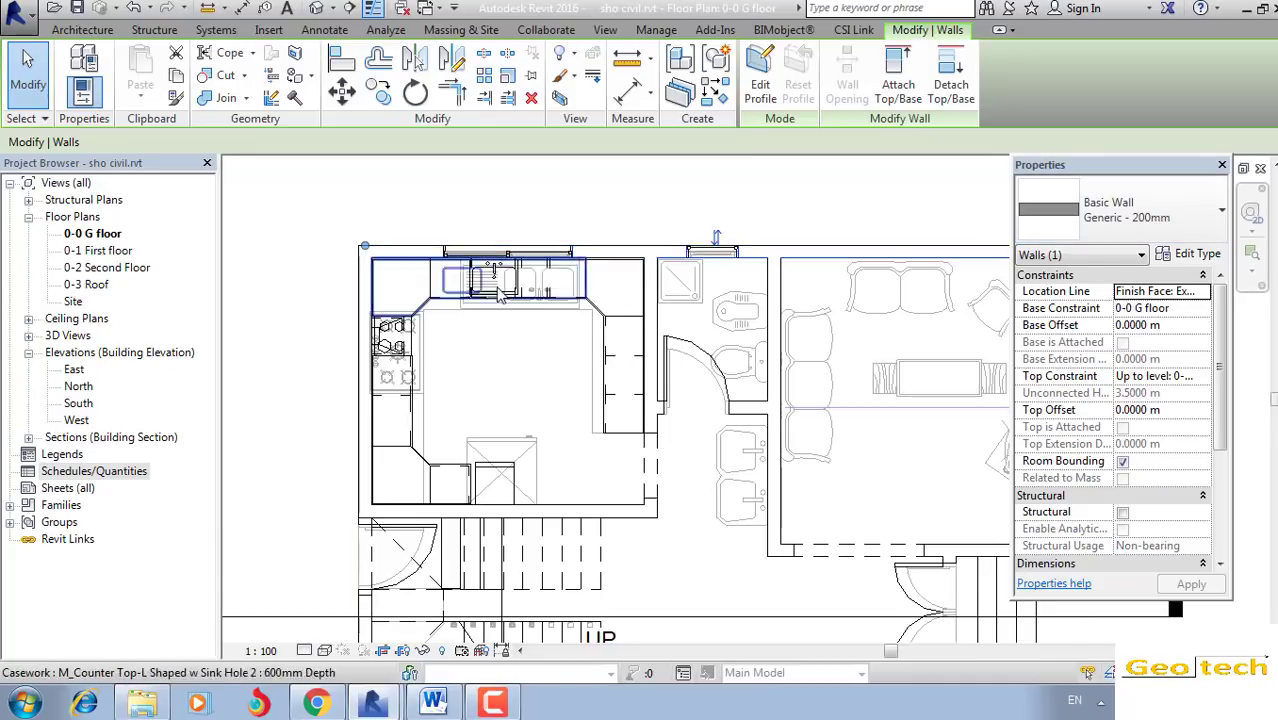
pyautogui.press('Escape')
pyautogui.scroll(-2, 500, 290)
pyautogui.moveTo(560, 300); pyautogui.dragTo(620, 275, button='middle')
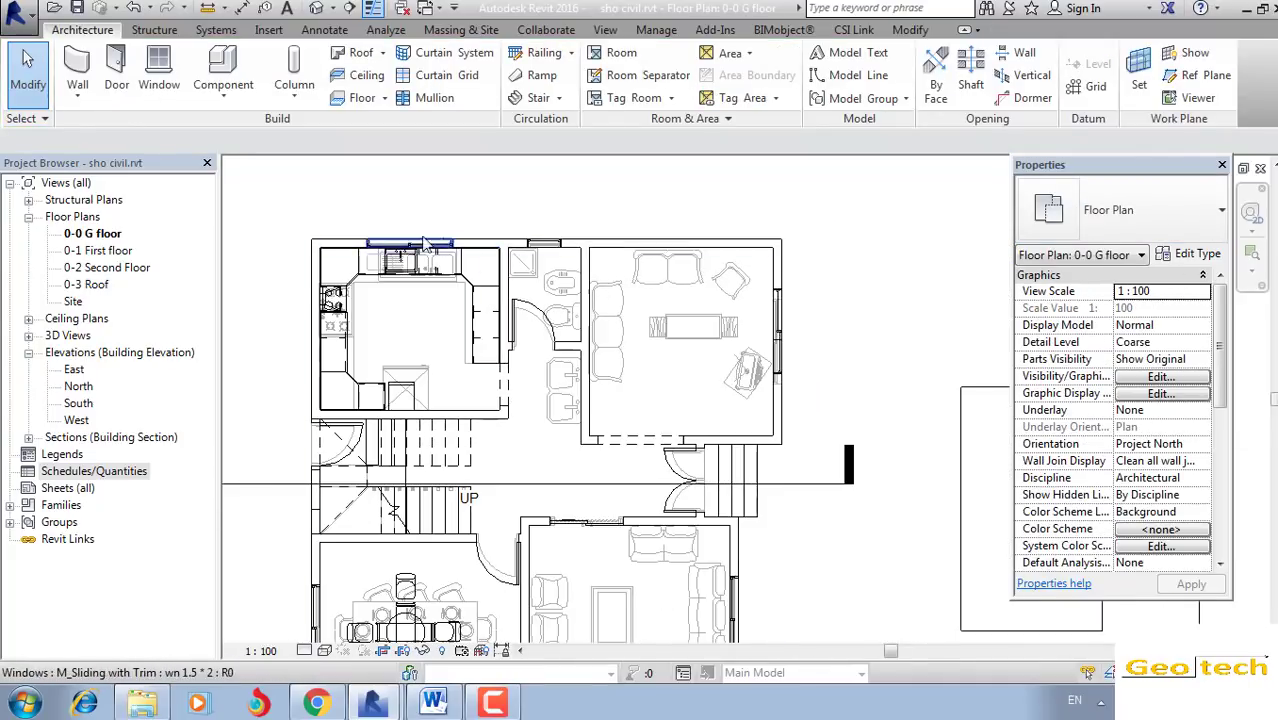
pyautogui.scroll(-1, 425, 245)
pyautogui.moveTo(425, 245); pyautogui.dragTo(533, 281, button='middle')
# Step: Check the 0-1 First floor plan, then return to the centred 0-0 G floor plan
pyautogui.doubleClick(110, 250)
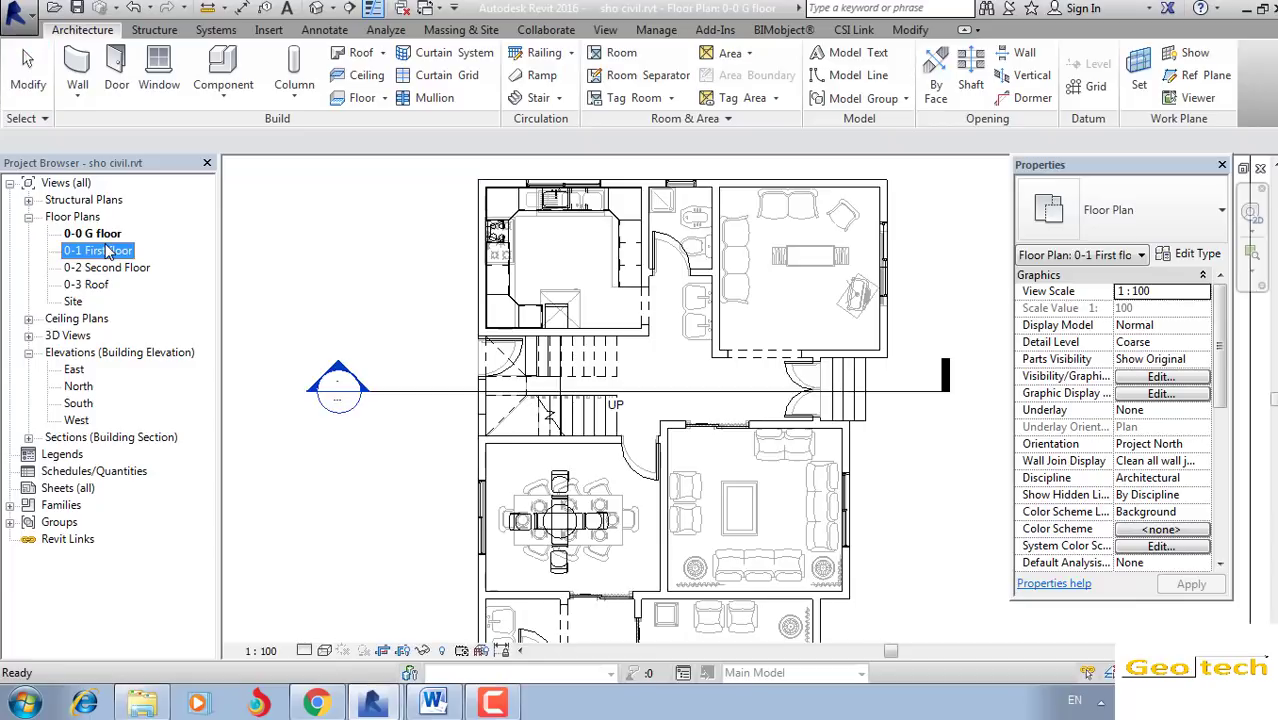
pyautogui.doubleClick(92, 234)
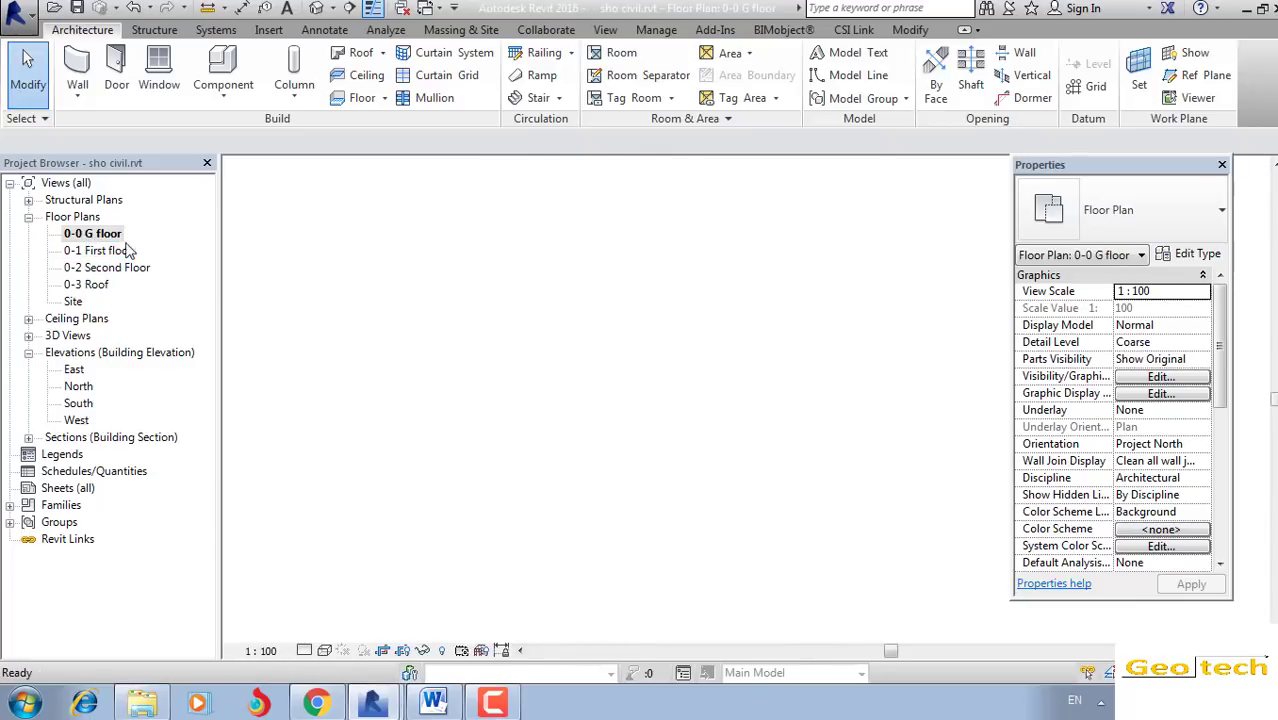
pyautogui.scroll(-1, 505, 315)
pyautogui.moveTo(435, 305); pyautogui.dragTo(505, 315, button='middle')
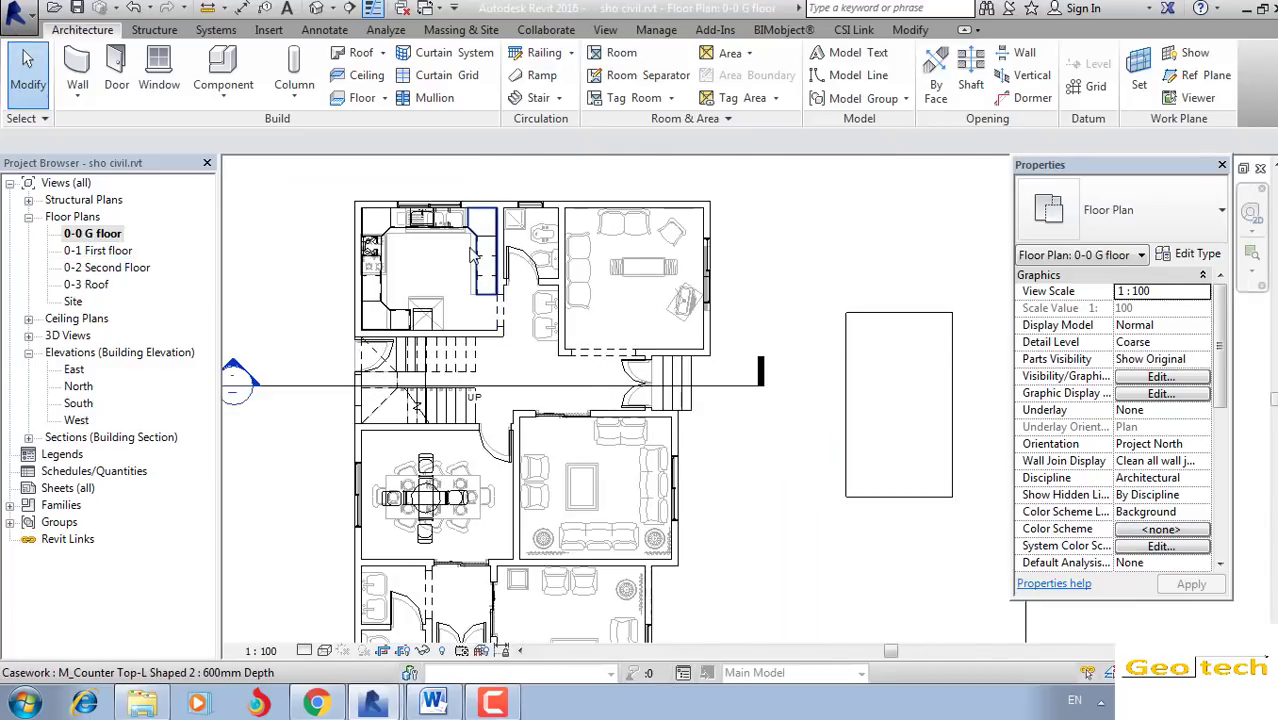
pyautogui.moveTo(475, 255); pyautogui.dragTo(505, 340, button='middle')
pyautogui.scroll(1, 510, 342)
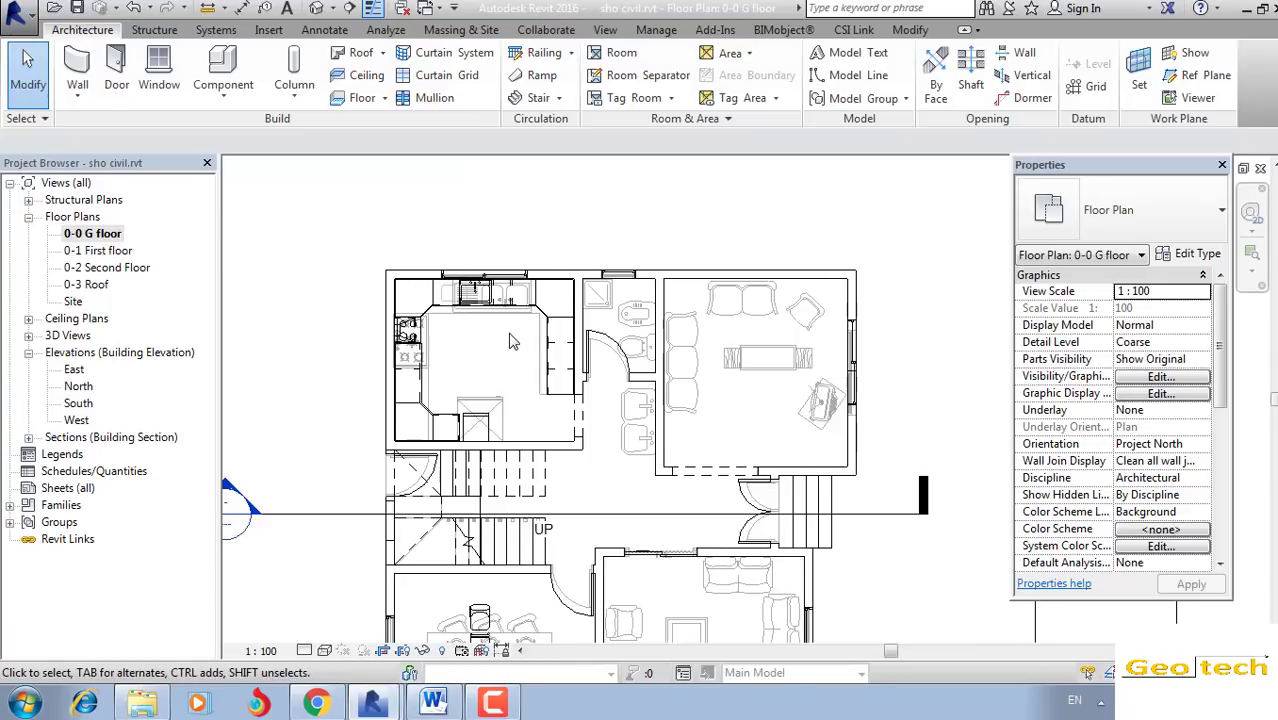
pyautogui.click(77, 70)
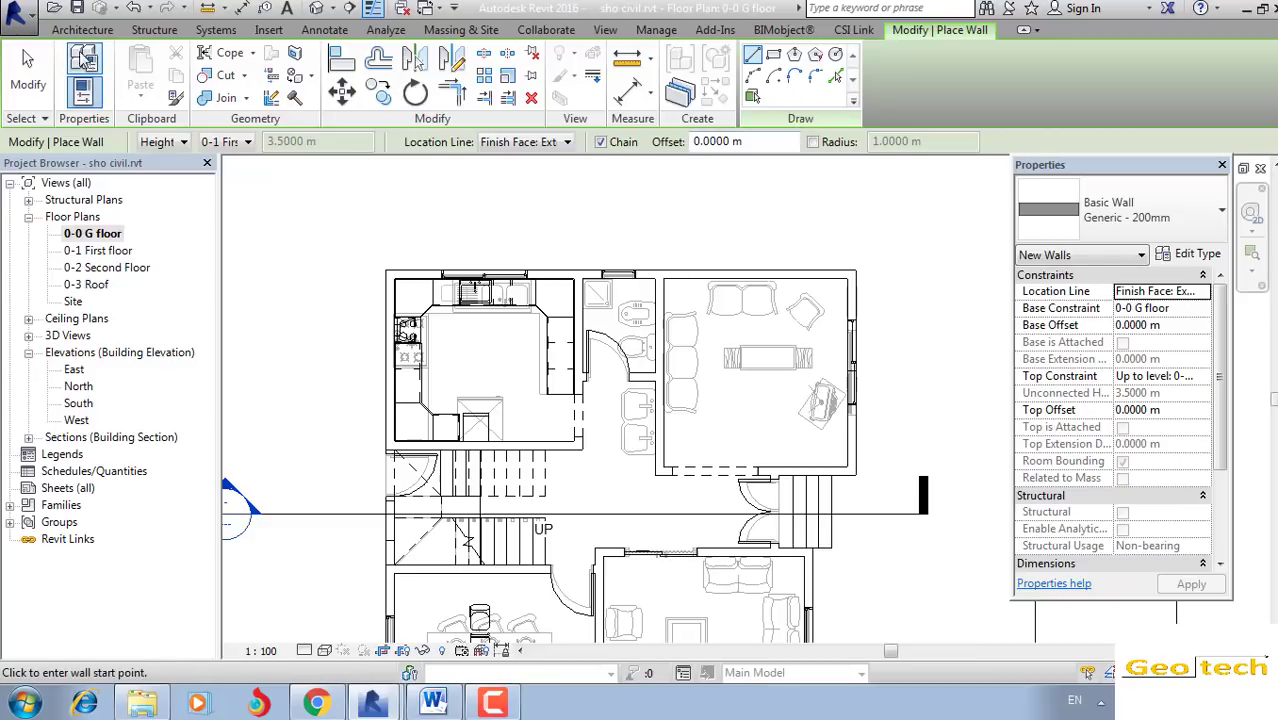
pyautogui.press('Escape')
pyautogui.moveTo(520, 321); pyautogui.dragTo(560, 288, button='middle')
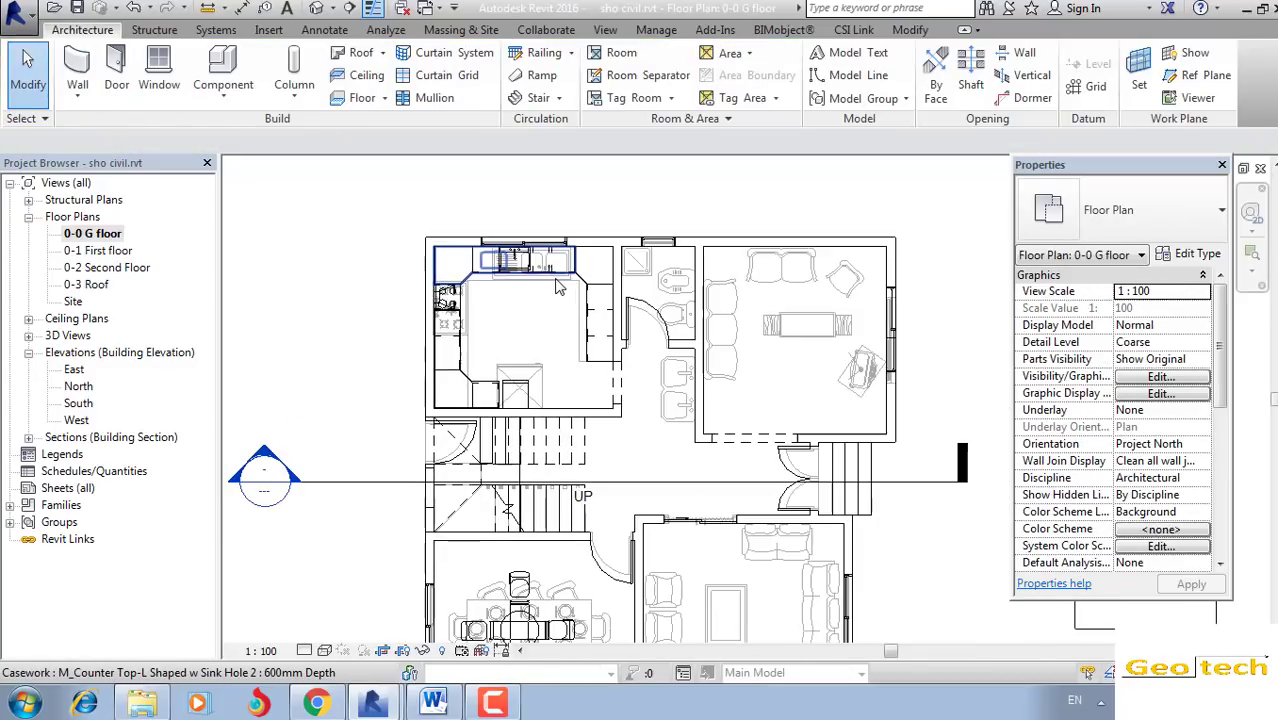
pyautogui.scroll(-1, 558, 288)
pyautogui.scroll(-1, 575, 280)
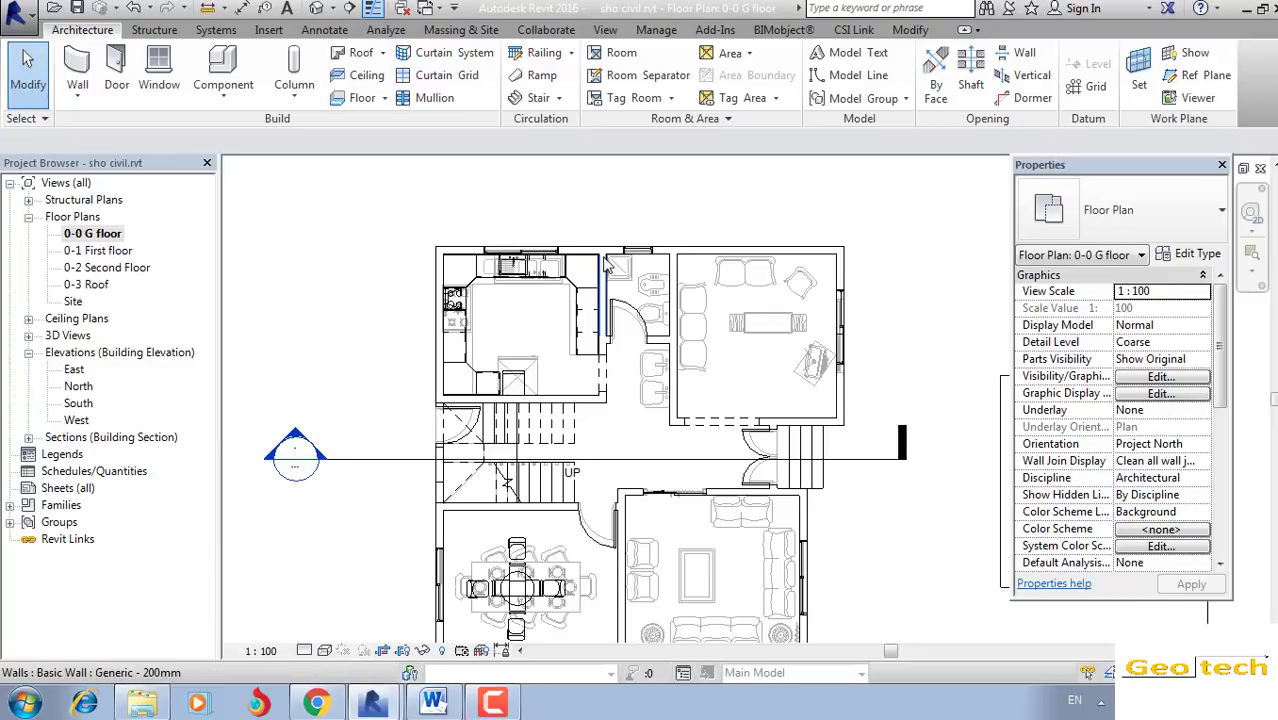
pyautogui.press('Tab')
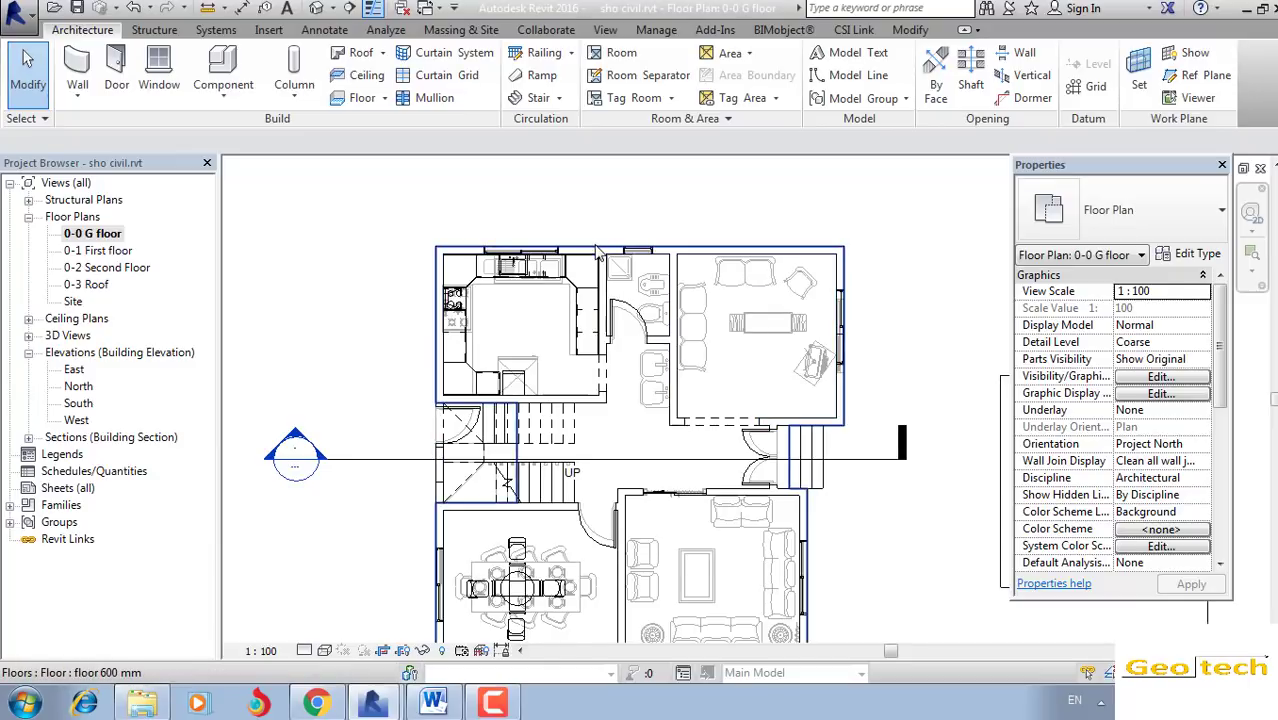
pyautogui.click(597, 255)
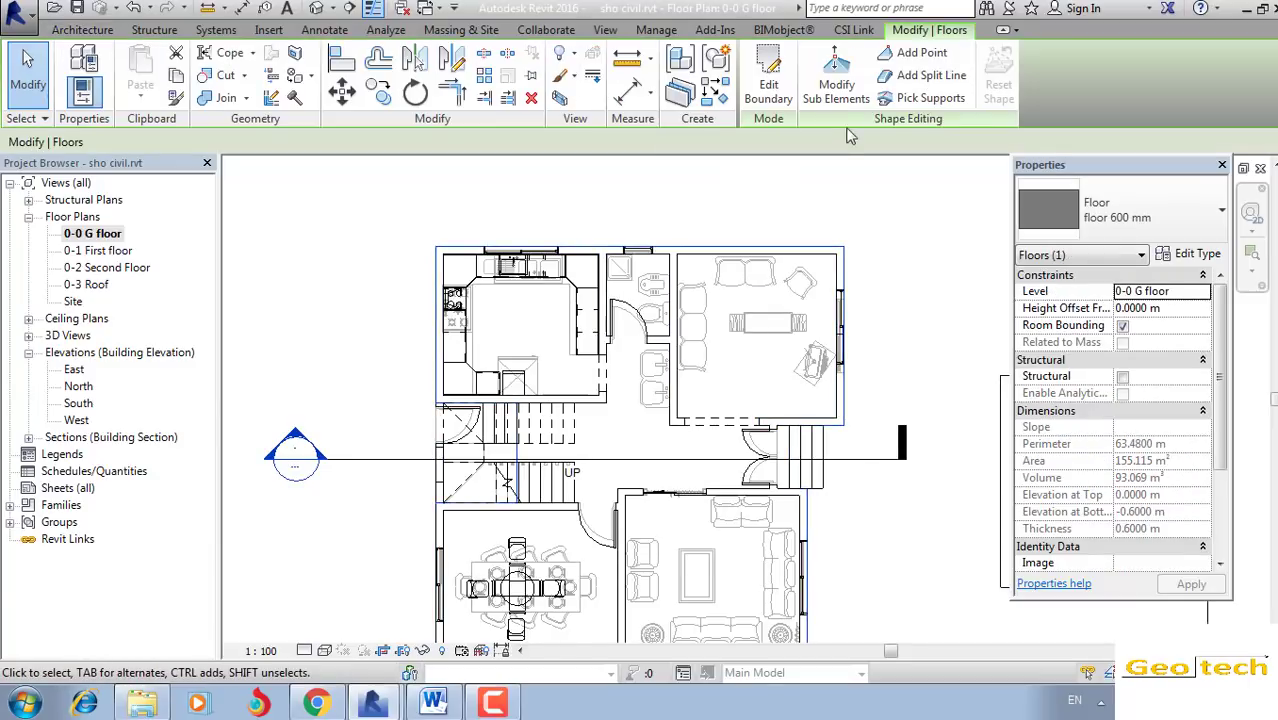
pyautogui.click(766, 72)
pyautogui.scroll(-2, 665, 240)
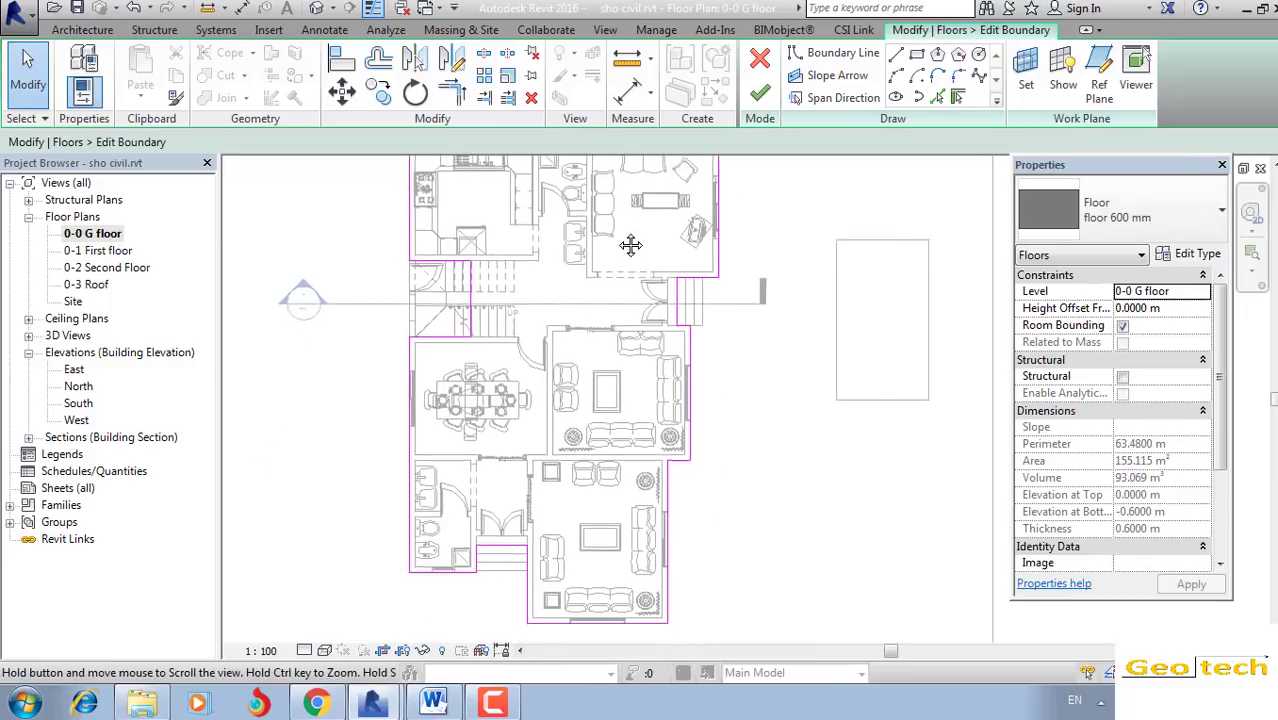
pyautogui.moveTo(665, 240)
pyautogui.mouseDown(button='middle')
pyautogui.moveTo(613, 251)
pyautogui.moveTo(672, 320)
pyautogui.mouseUp(button='middle')
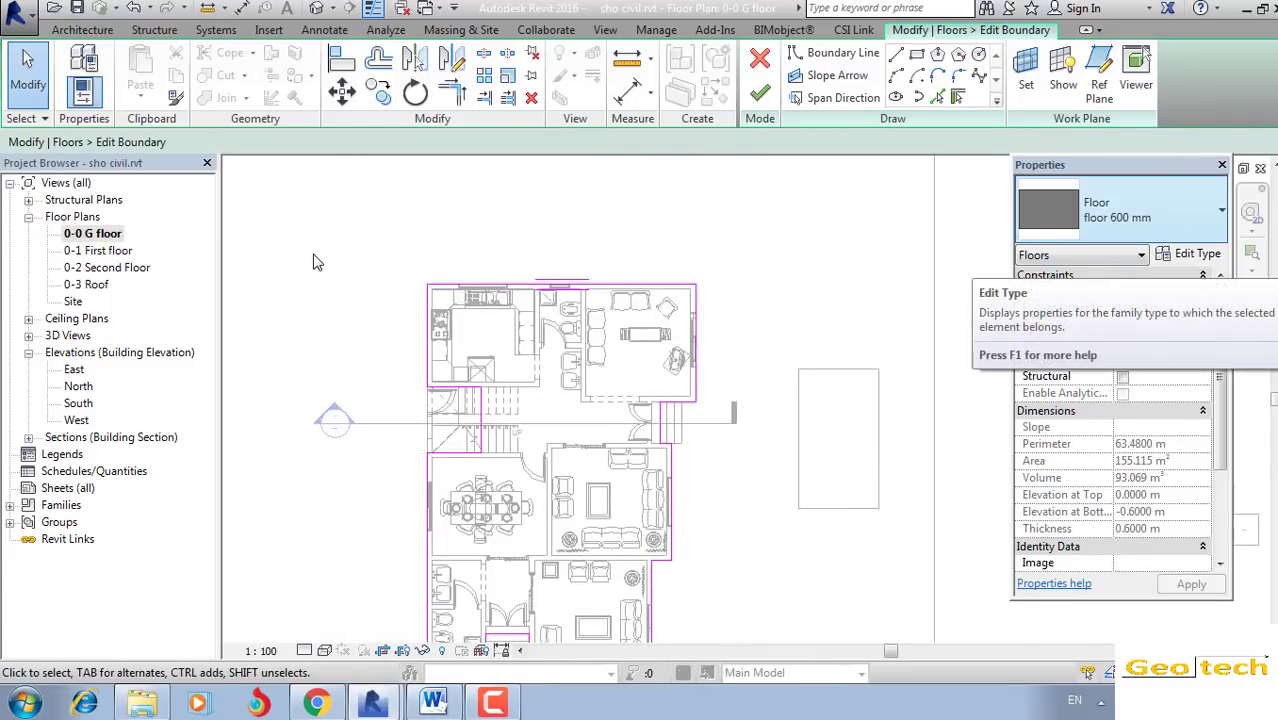
pyautogui.click(760, 92)
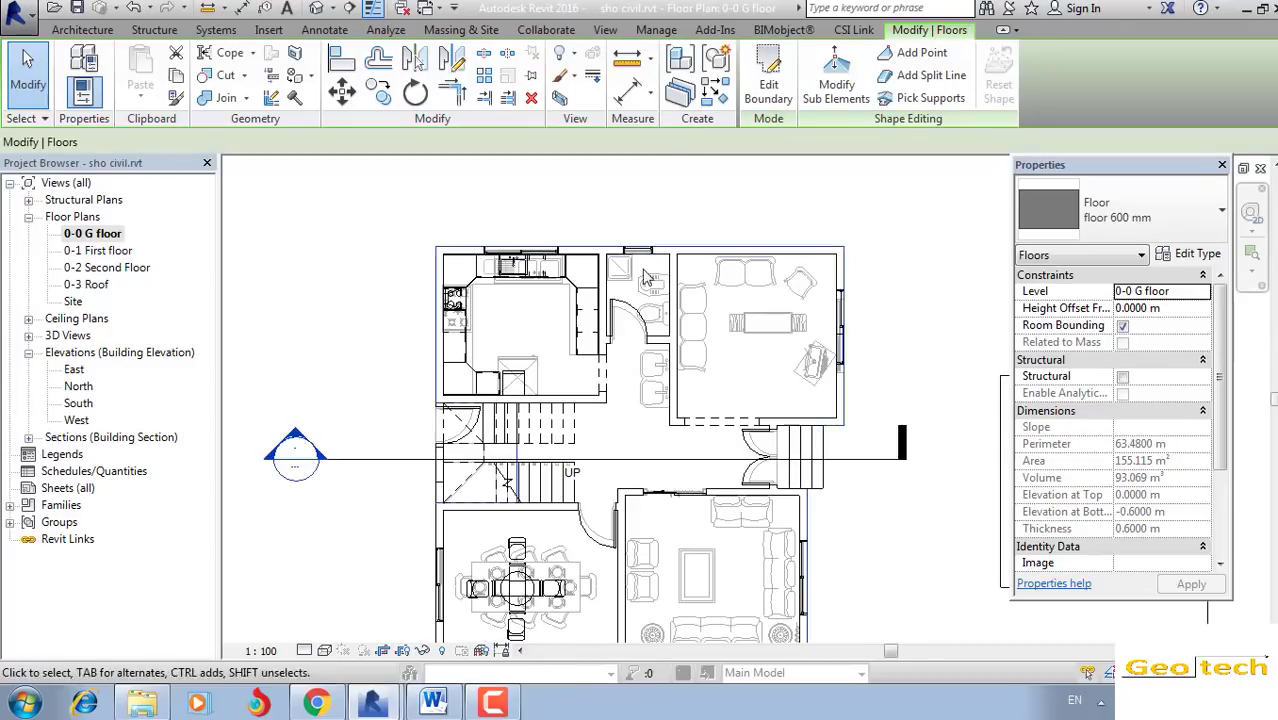
pyautogui.scroll(2, 503, 237)
pyautogui.scroll(1, 503, 237)
pyautogui.moveTo(508, 240); pyautogui.dragTo(577, 231, button='middle')
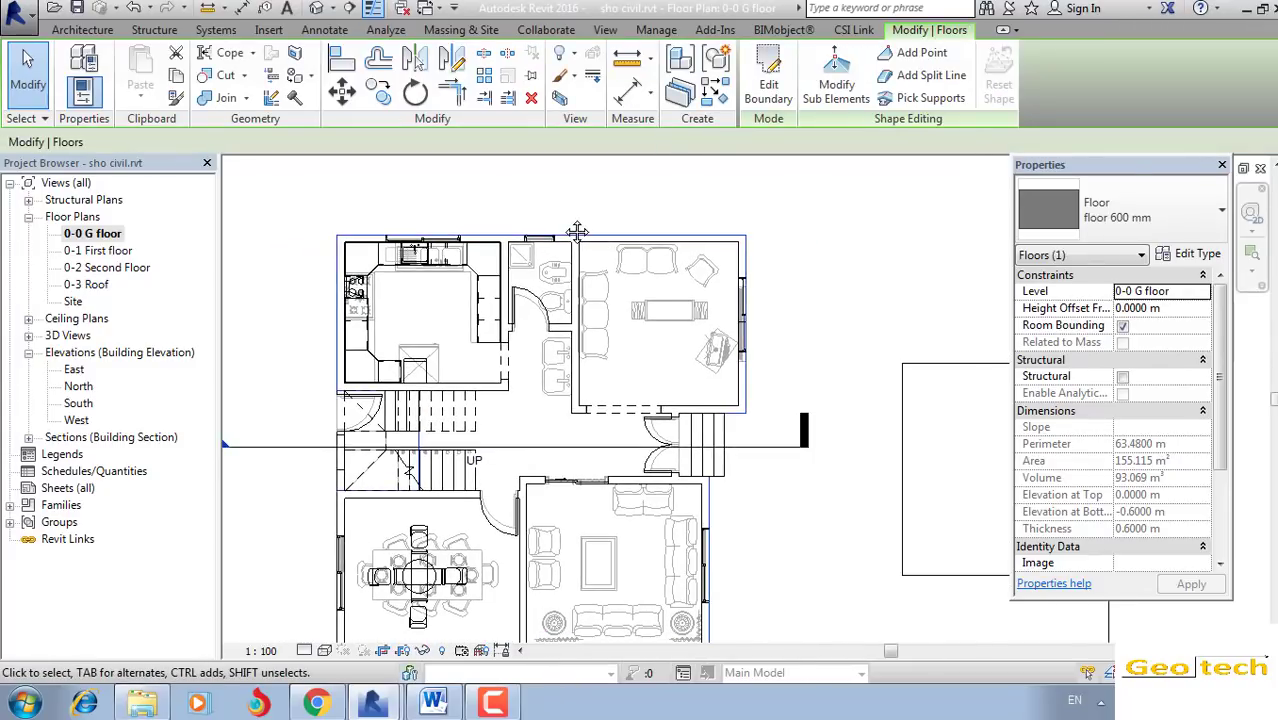
pyautogui.moveTo(521, 317); pyautogui.dragTo(570, 255, button='middle')
pyautogui.scroll(1, 572, 253)
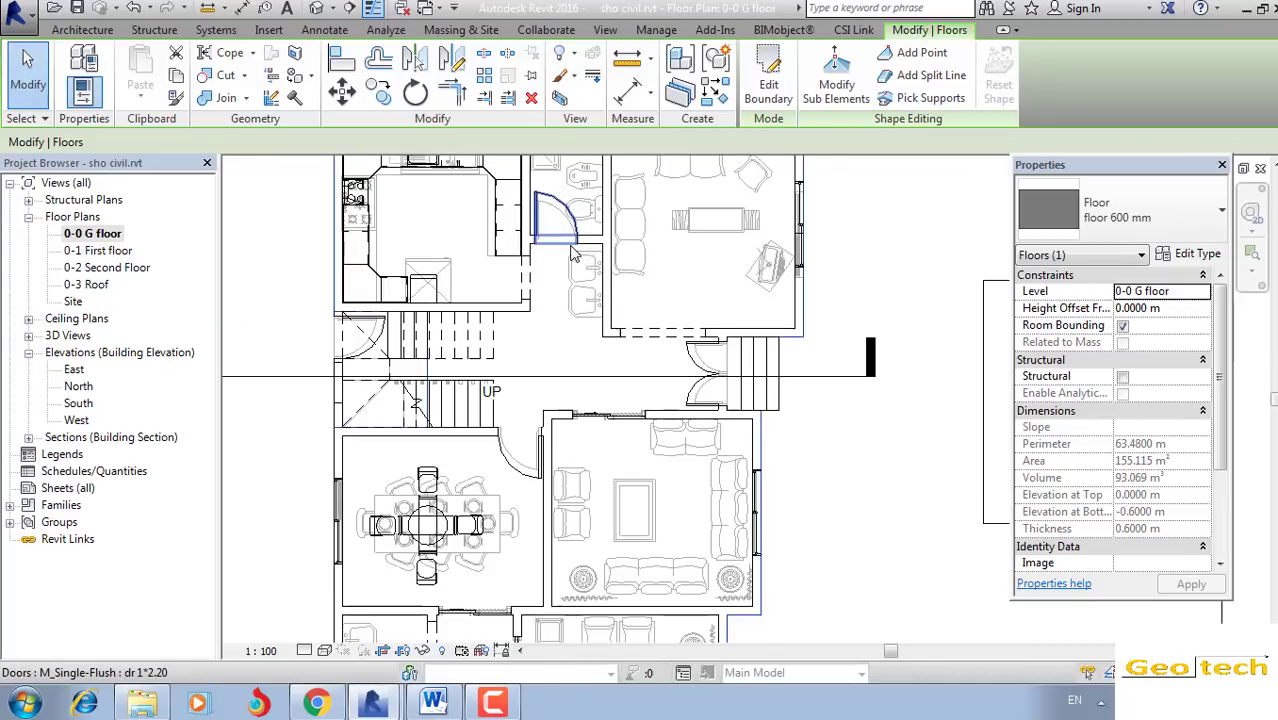
pyautogui.click(573, 237)
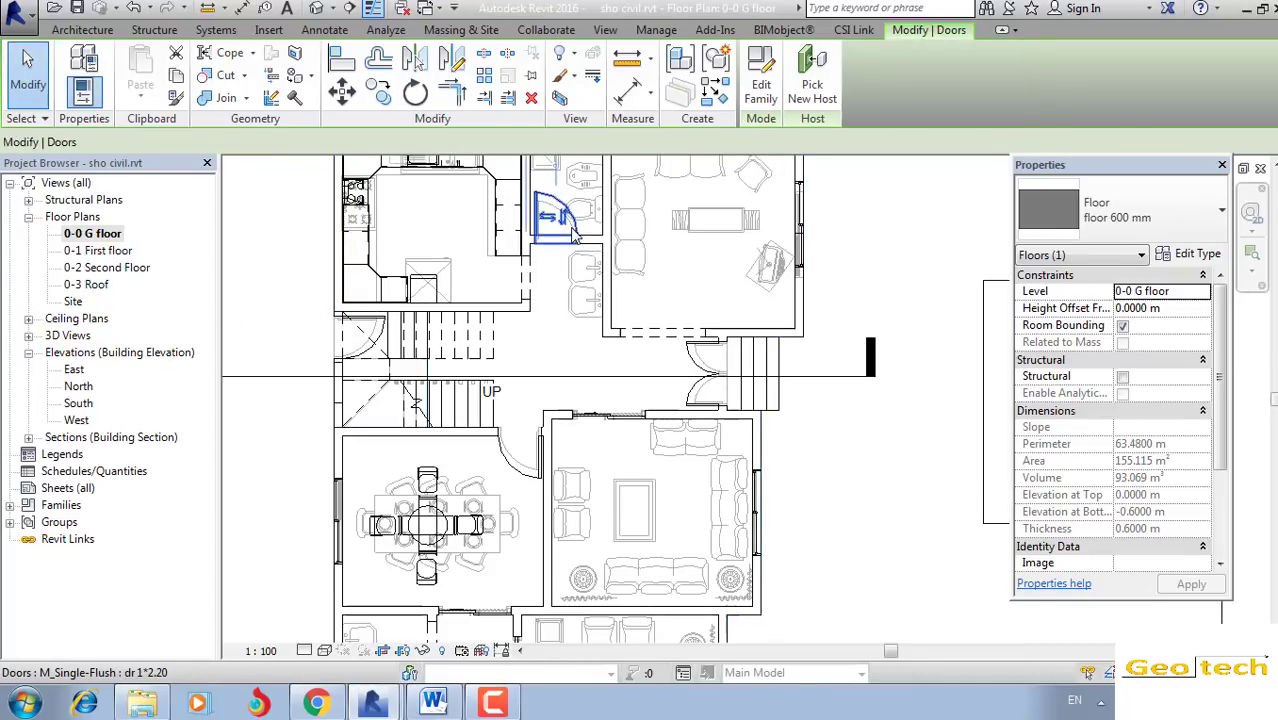
pyautogui.click(1192, 258)
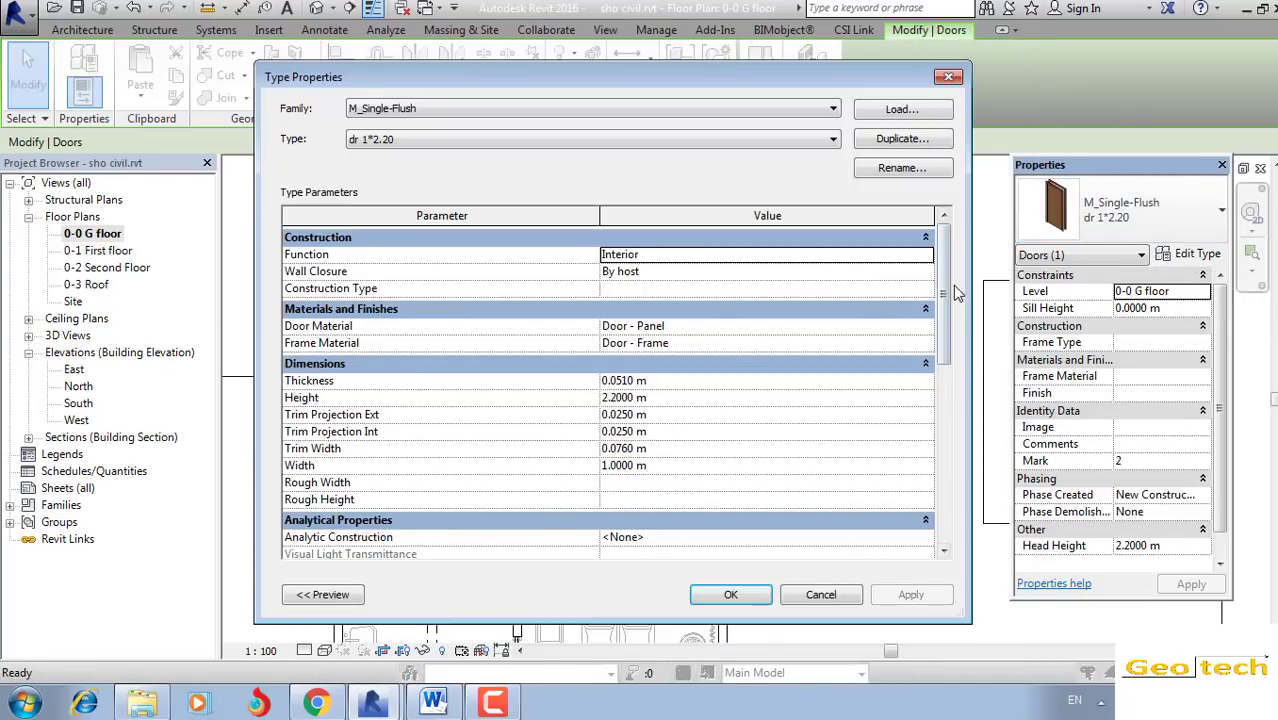
pyautogui.moveTo(948, 268)
pyautogui.mouseDown()
pyautogui.moveTo(943, 449)
pyautogui.moveTo(930, 360)
pyautogui.mouseUp()
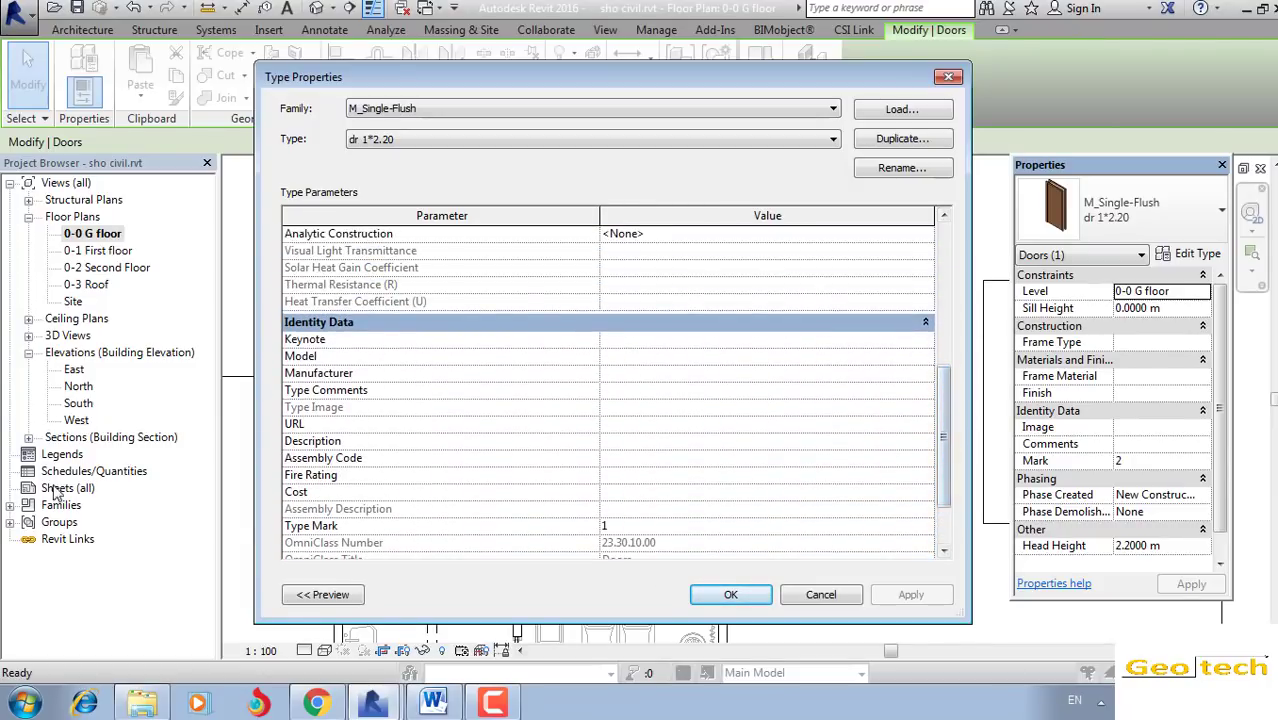
pyautogui.click(950, 77)
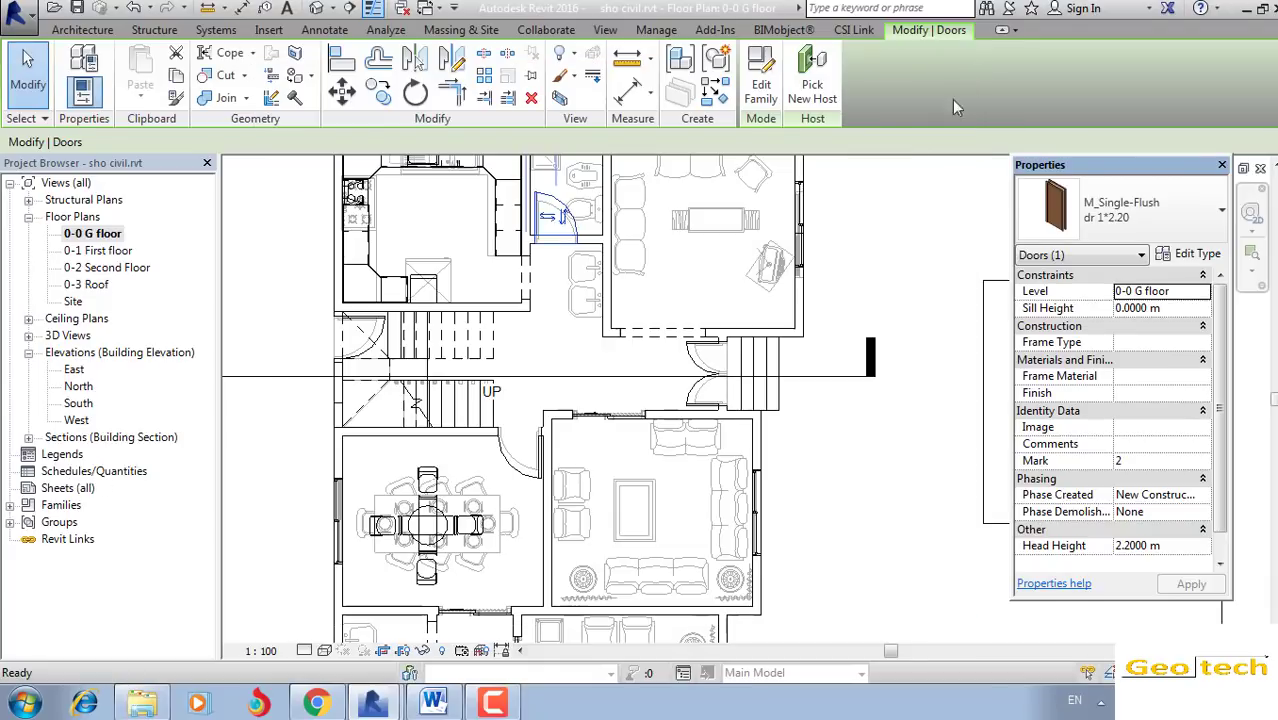
pyautogui.moveTo(950, 283); pyautogui.dragTo(948, 297, button='middle')
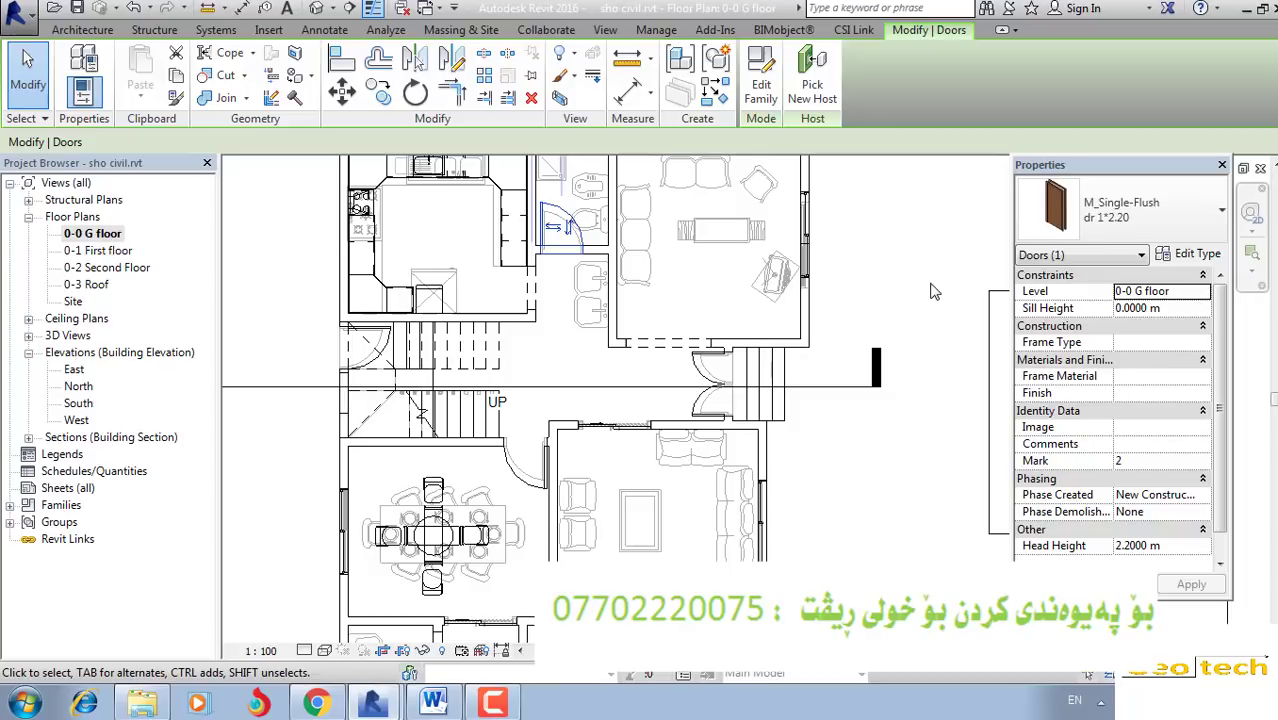
pyautogui.moveTo(703, 282)
pyautogui.mouseDown(button='middle')
pyautogui.moveTo(707, 312)
pyautogui.moveTo(625, 239)
pyautogui.mouseUp(button='middle')
pyautogui.scroll(1, 706, 352)
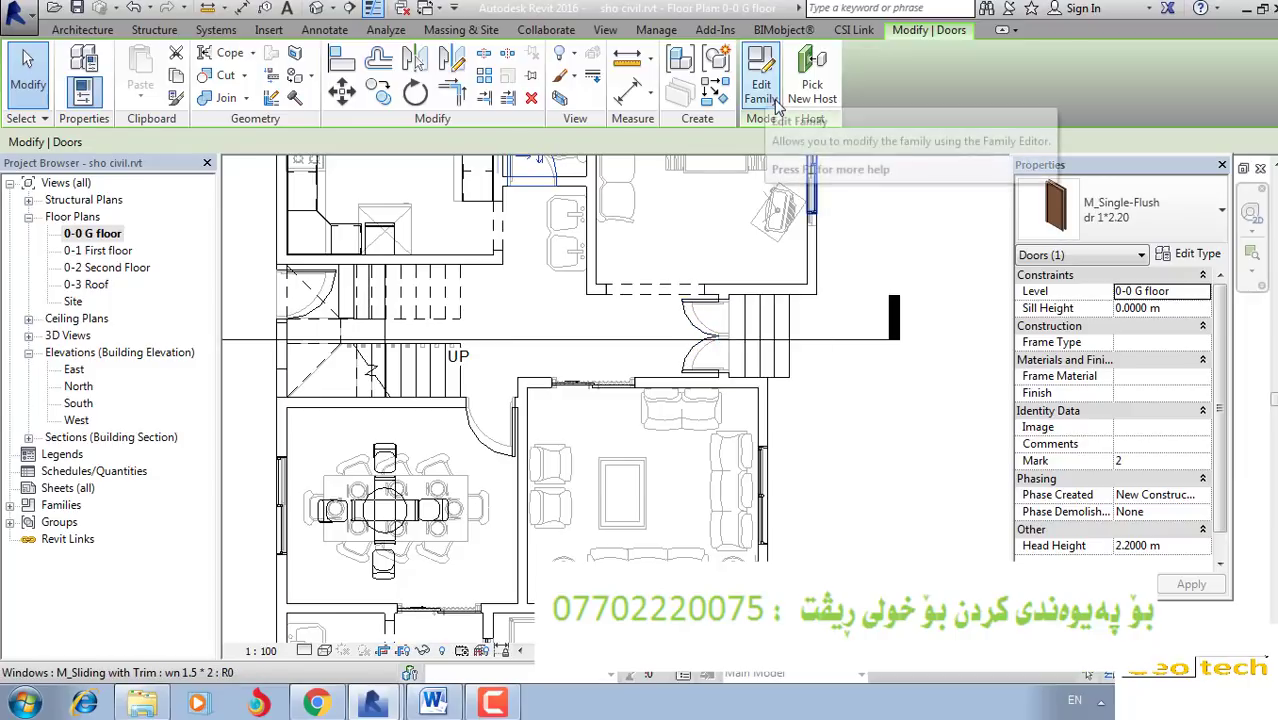
pyautogui.press('Escape')
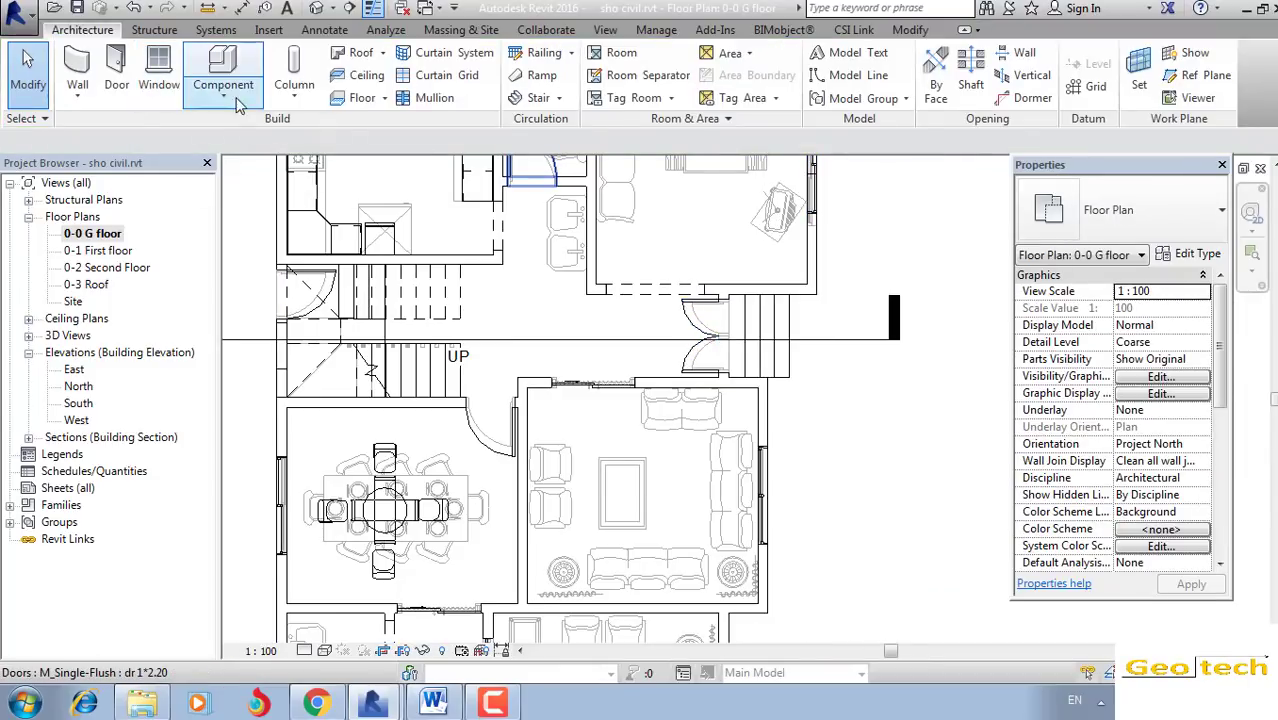
# Step: Start Place a Component and browse the library's Doors folder in Load Family
pyautogui.click(240, 92)
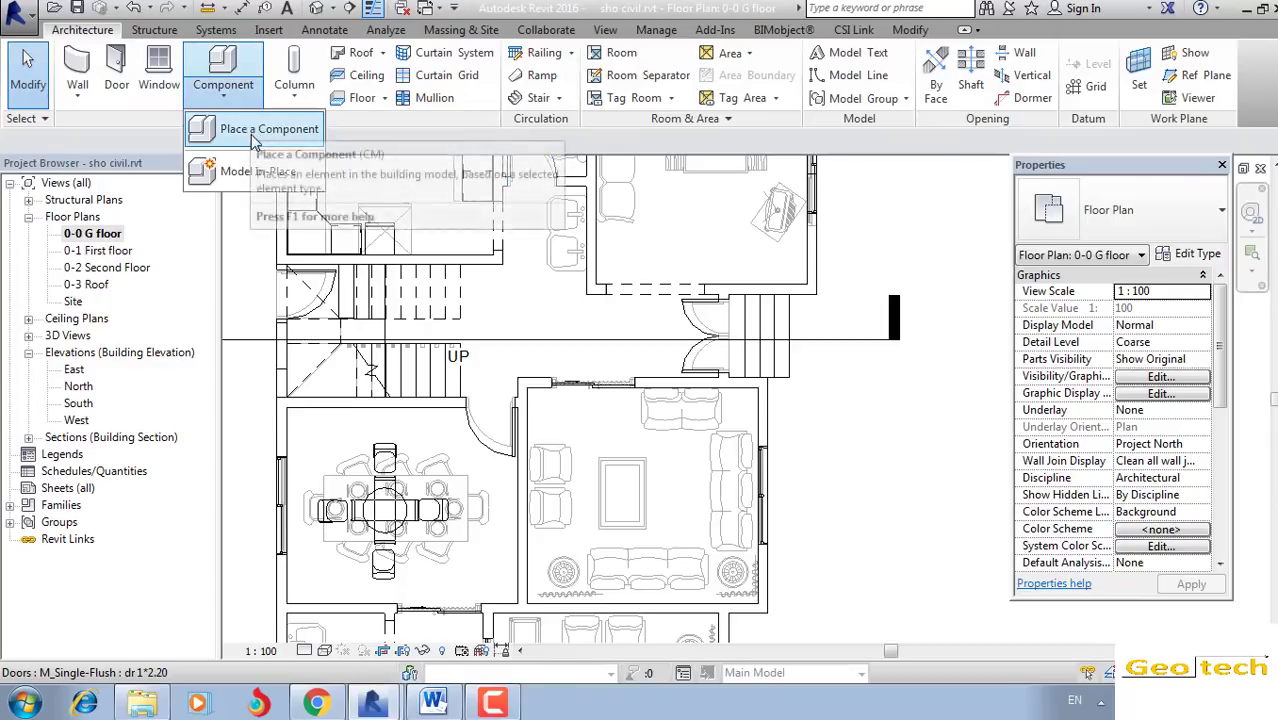
pyautogui.click(253, 135)
pyautogui.click(762, 76)
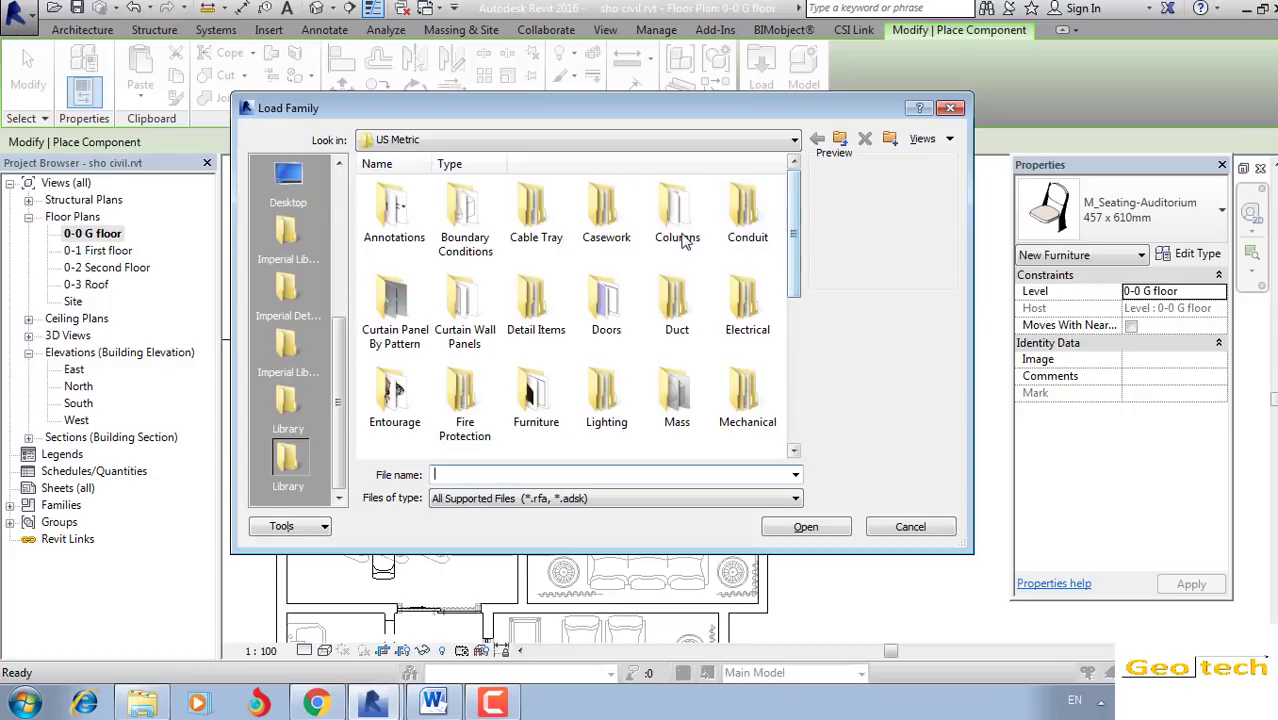
pyautogui.doubleClick(606, 305)
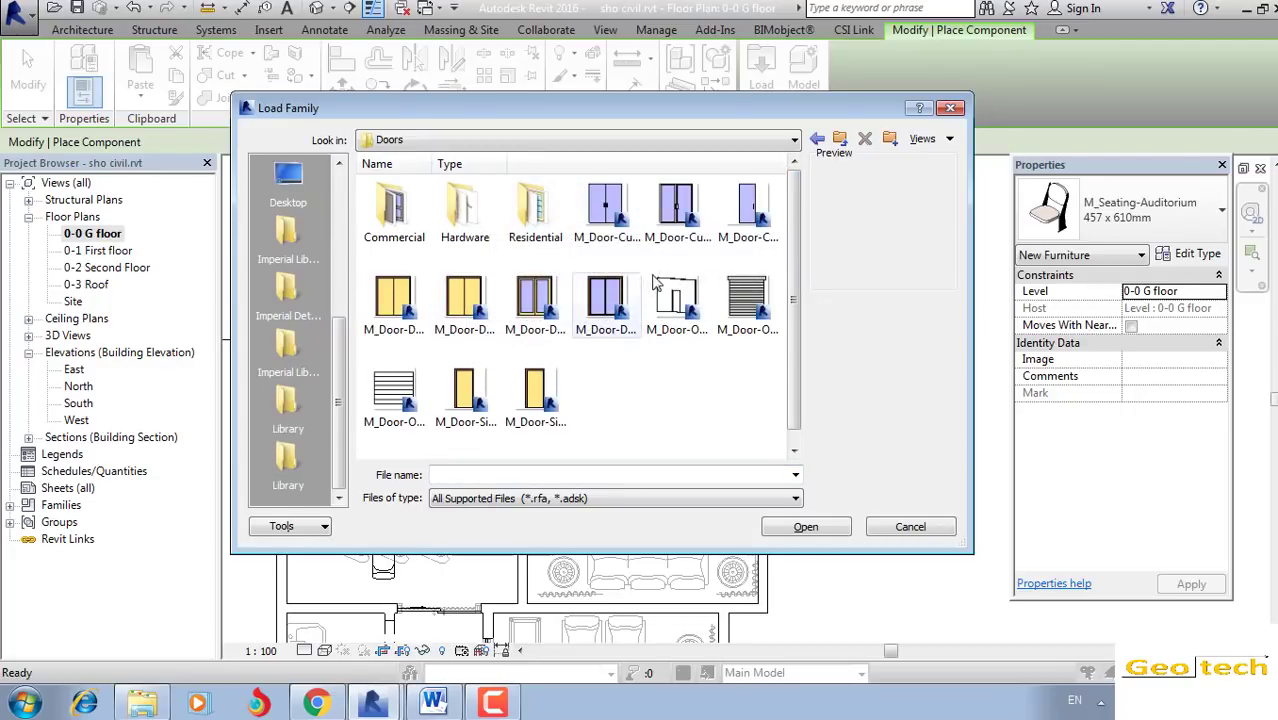
# Step: Cancel Load Family, exit component placement, and select the kitchen's M_Counter Top-L Shaped w Sink Hole 2
pyautogui.click(951, 108)
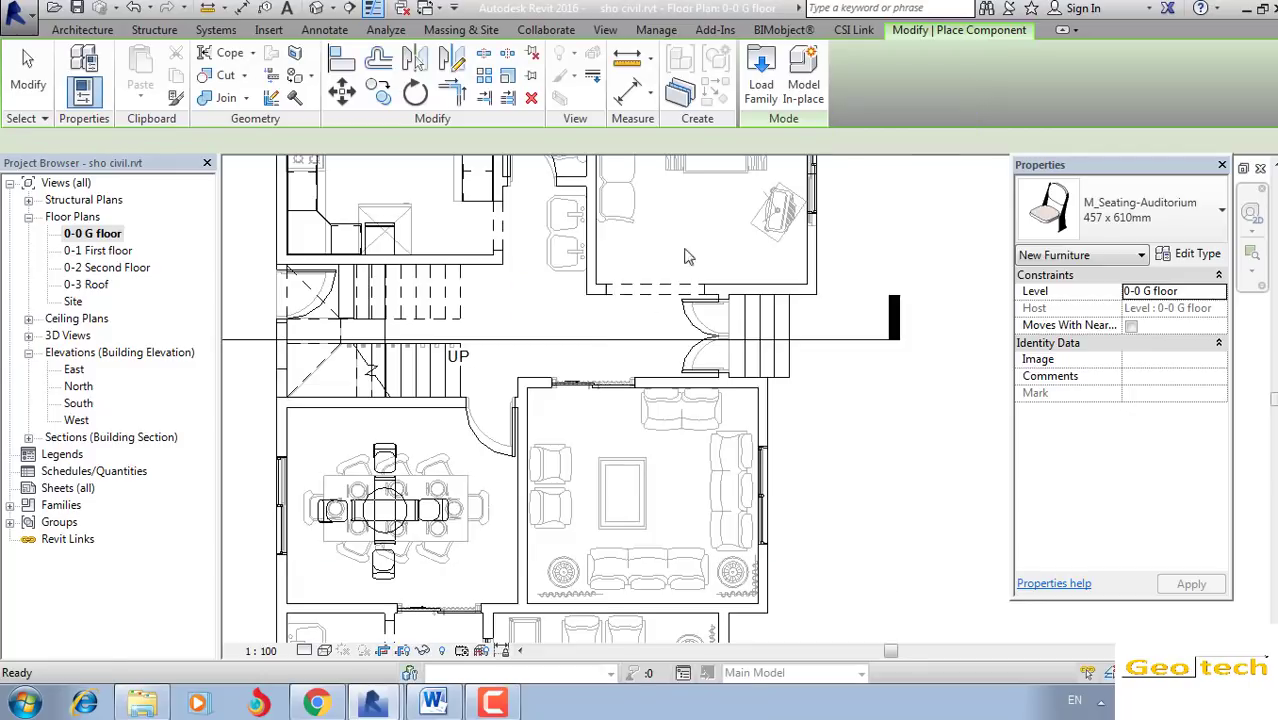
pyautogui.press('Escape')
pyautogui.scroll(2, 632, 320)
pyautogui.moveTo(632, 320); pyautogui.dragTo(616, 386, button='middle')
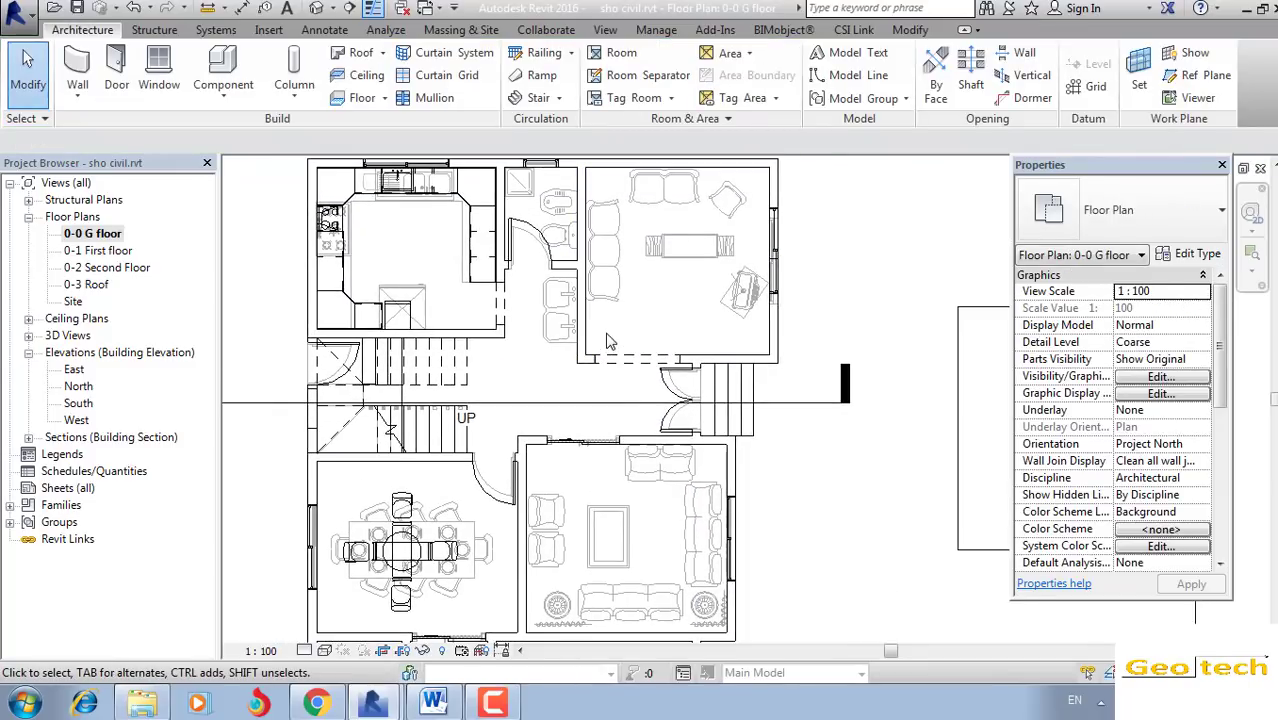
pyautogui.moveTo(620, 328)
pyautogui.mouseDown(button='middle')
pyautogui.moveTo(608, 348)
pyautogui.moveTo(656, 326)
pyautogui.mouseUp(button='middle')
pyautogui.scroll(-1, 612, 342)
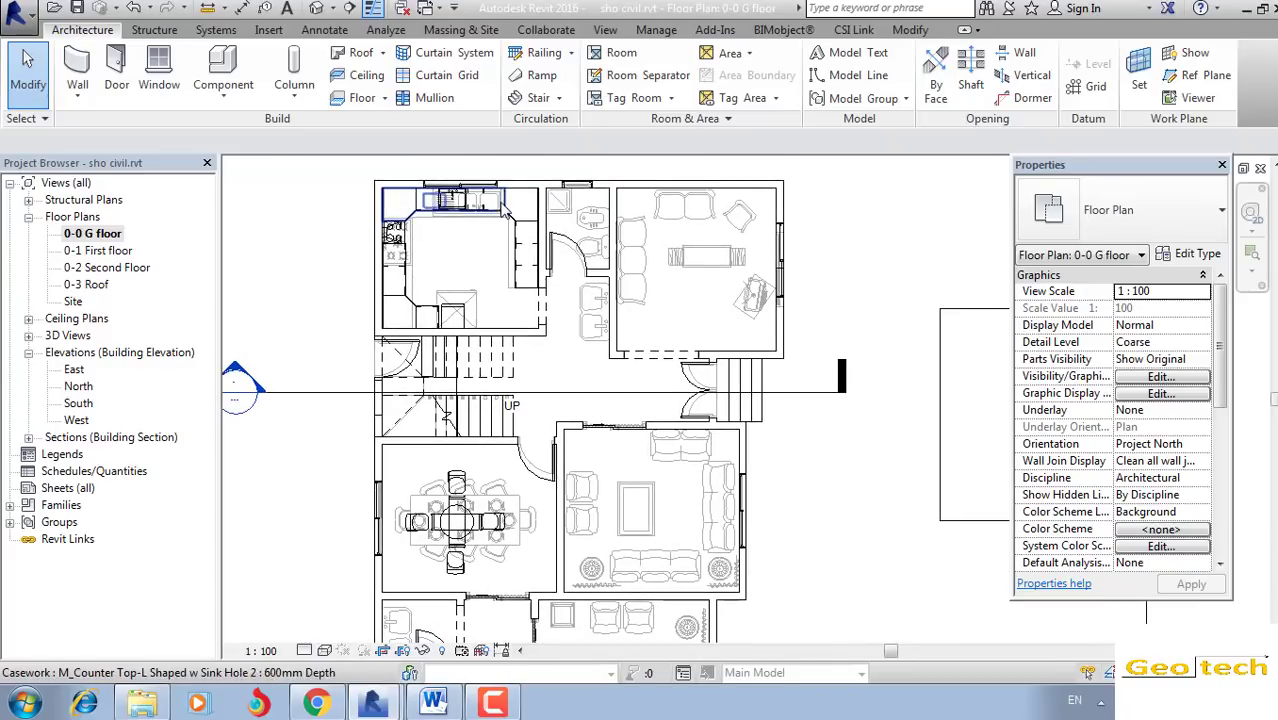
pyautogui.scroll(1, 432, 272)
pyautogui.scroll(1, 460, 246)
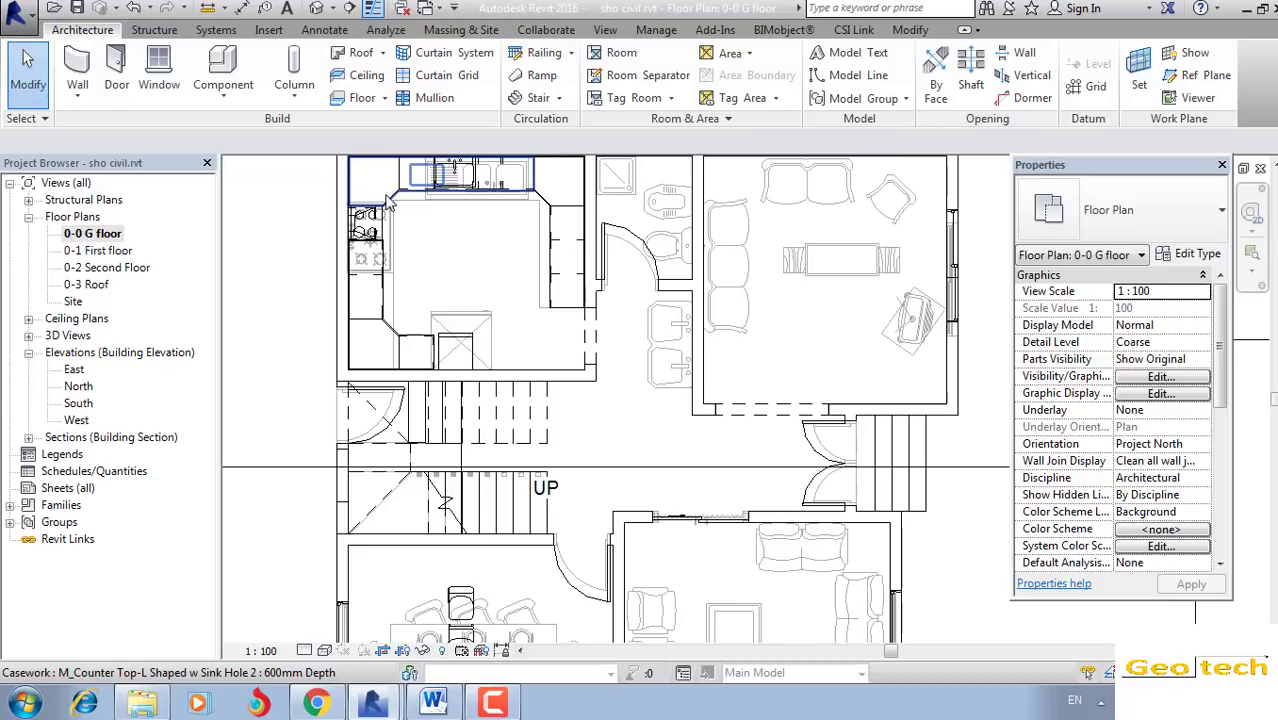
pyautogui.click(388, 204)
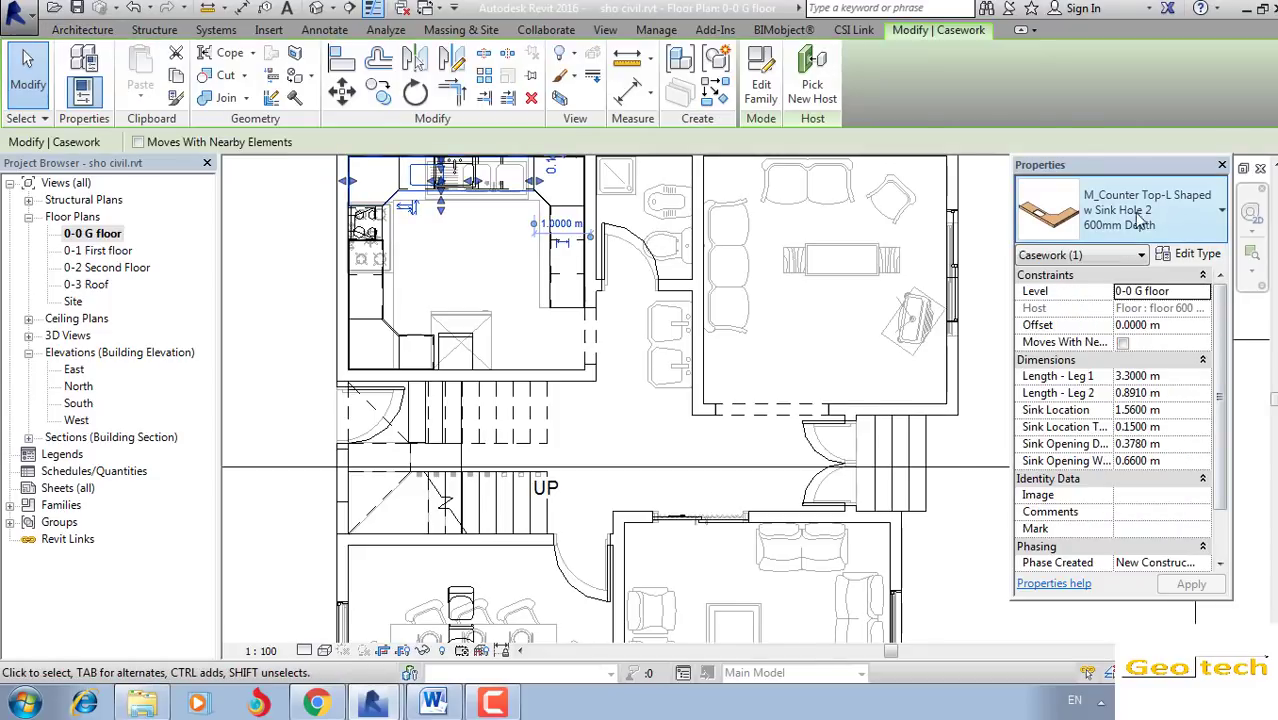
pyautogui.moveTo(1147, 210)
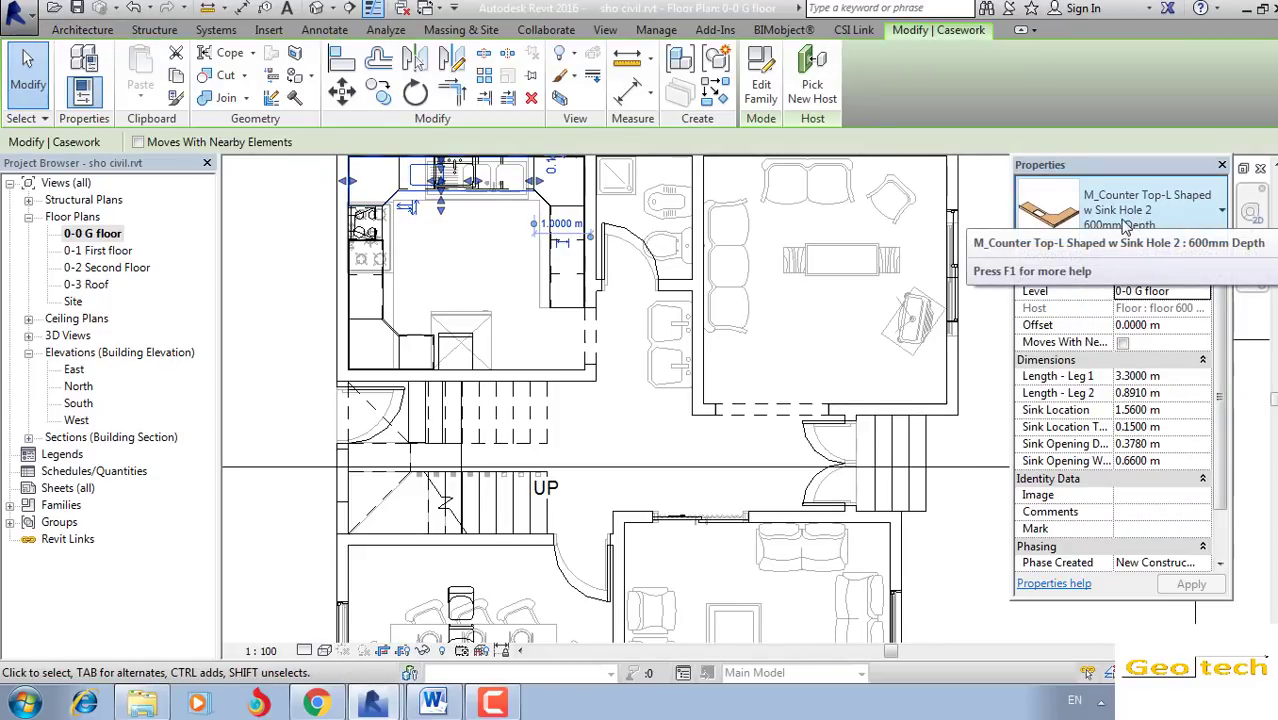
pyautogui.press('Escape')
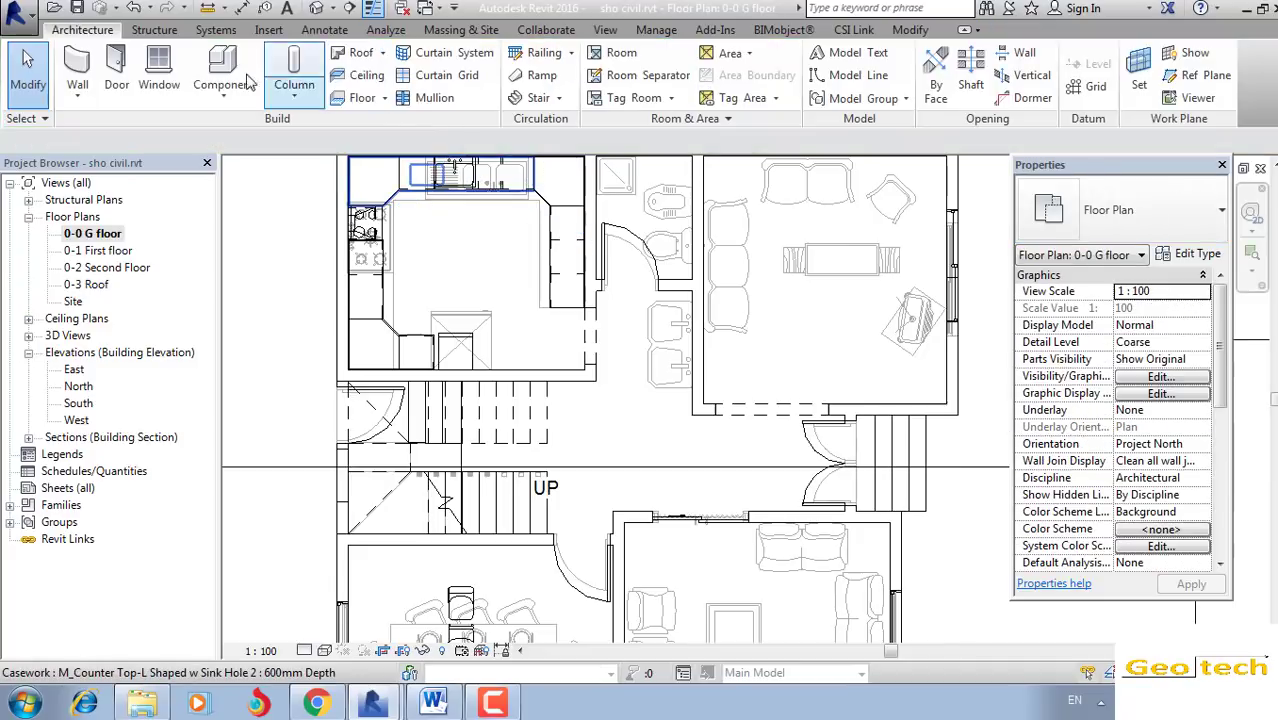
pyautogui.click(223, 85)
pyautogui.click(268, 130)
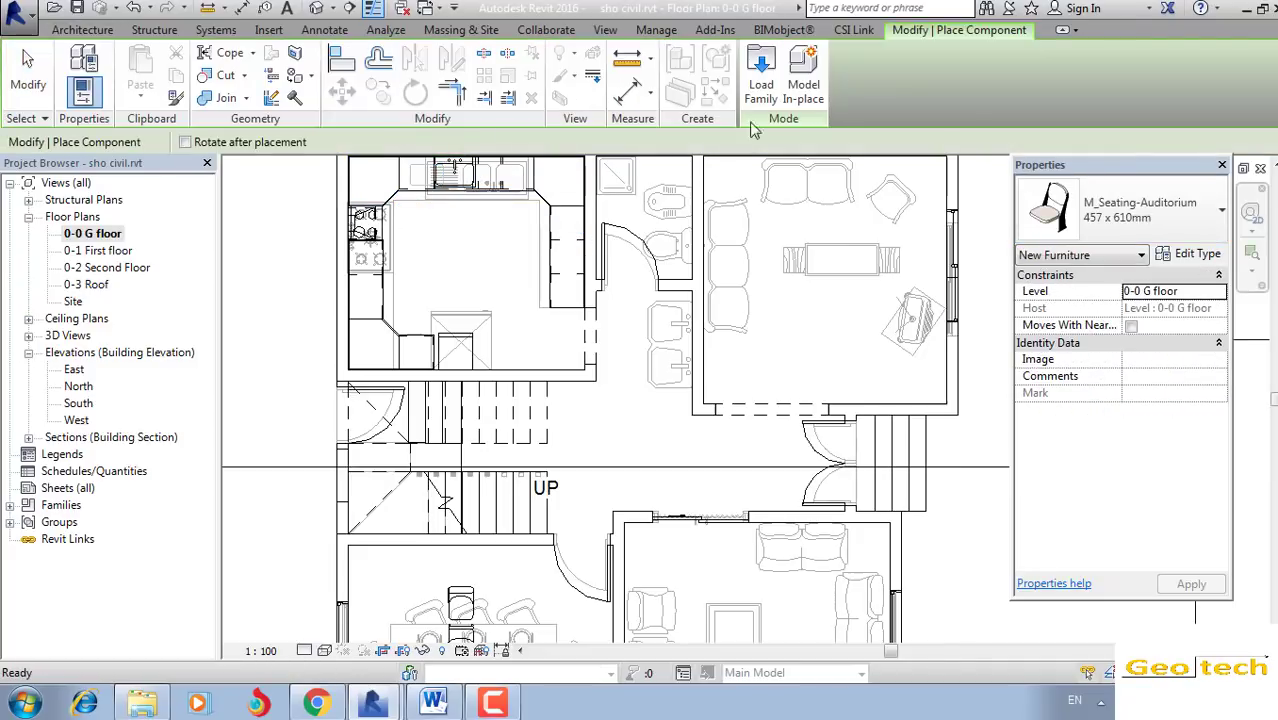
pyautogui.click(762, 88)
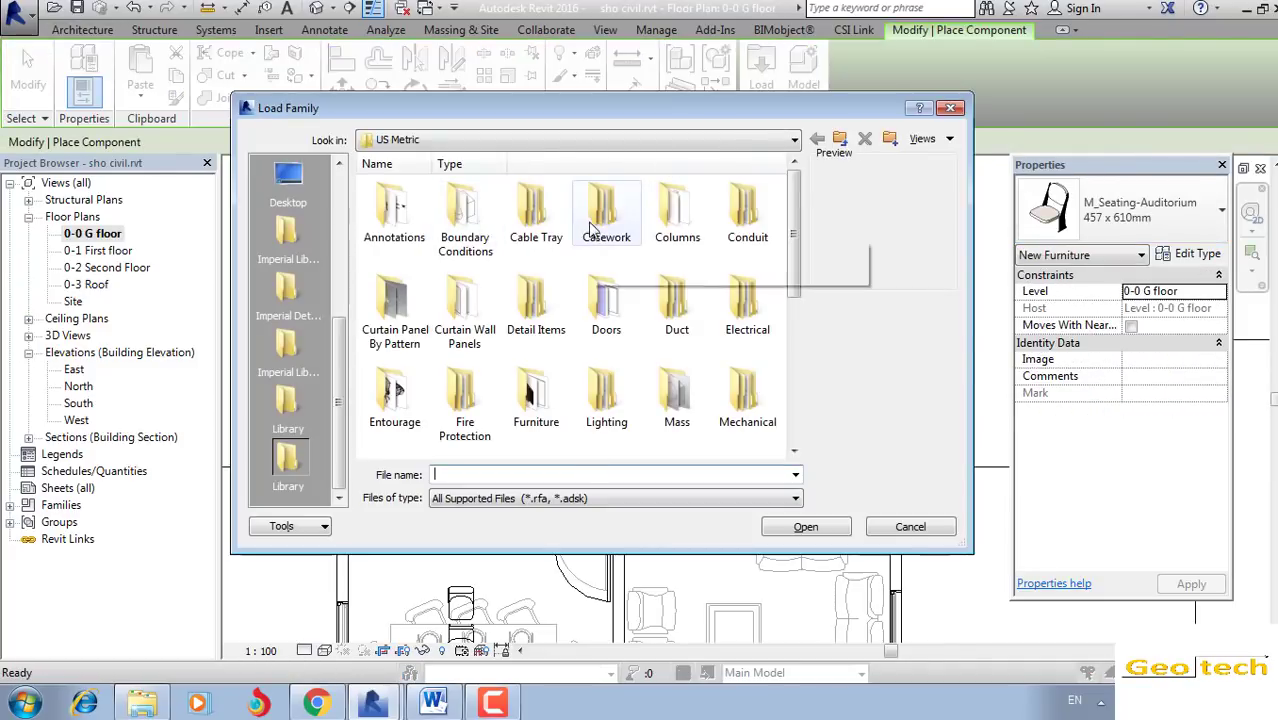
pyautogui.doubleClick(606, 212)
pyautogui.press('Escape')
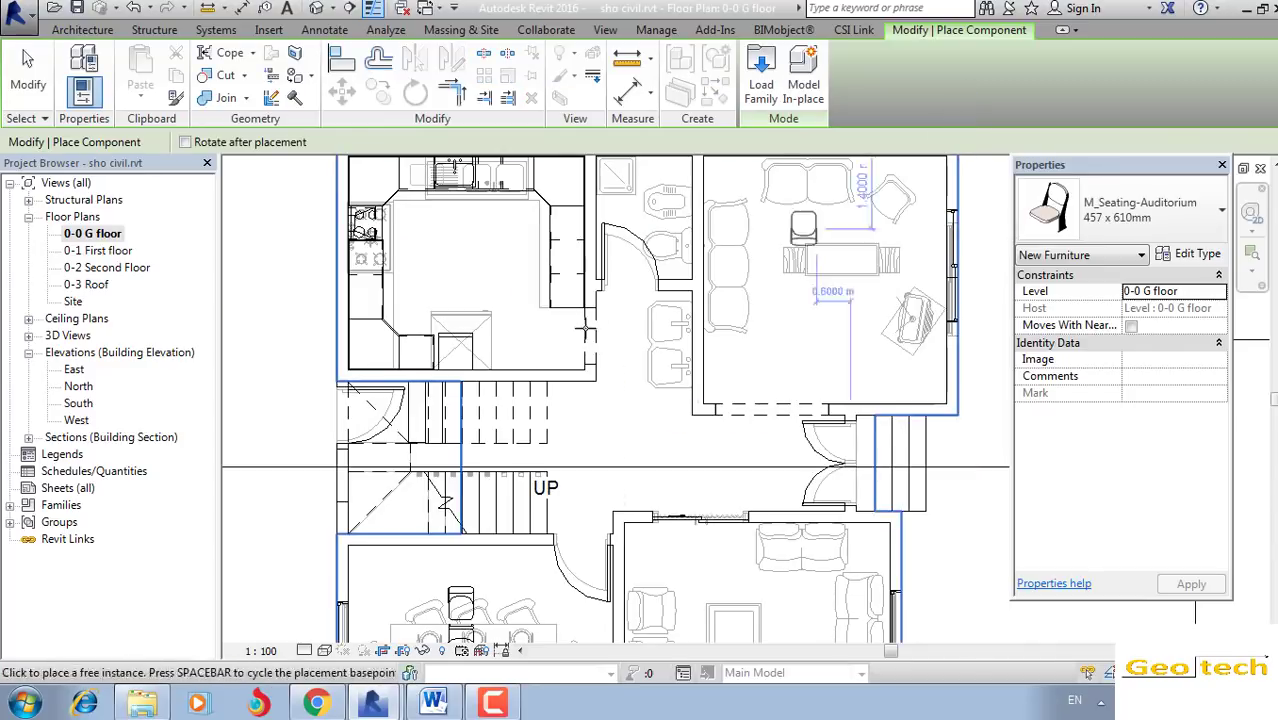
pyautogui.press('Escape')
pyautogui.press('Escape')
pyautogui.scroll(-2, 551, 343)
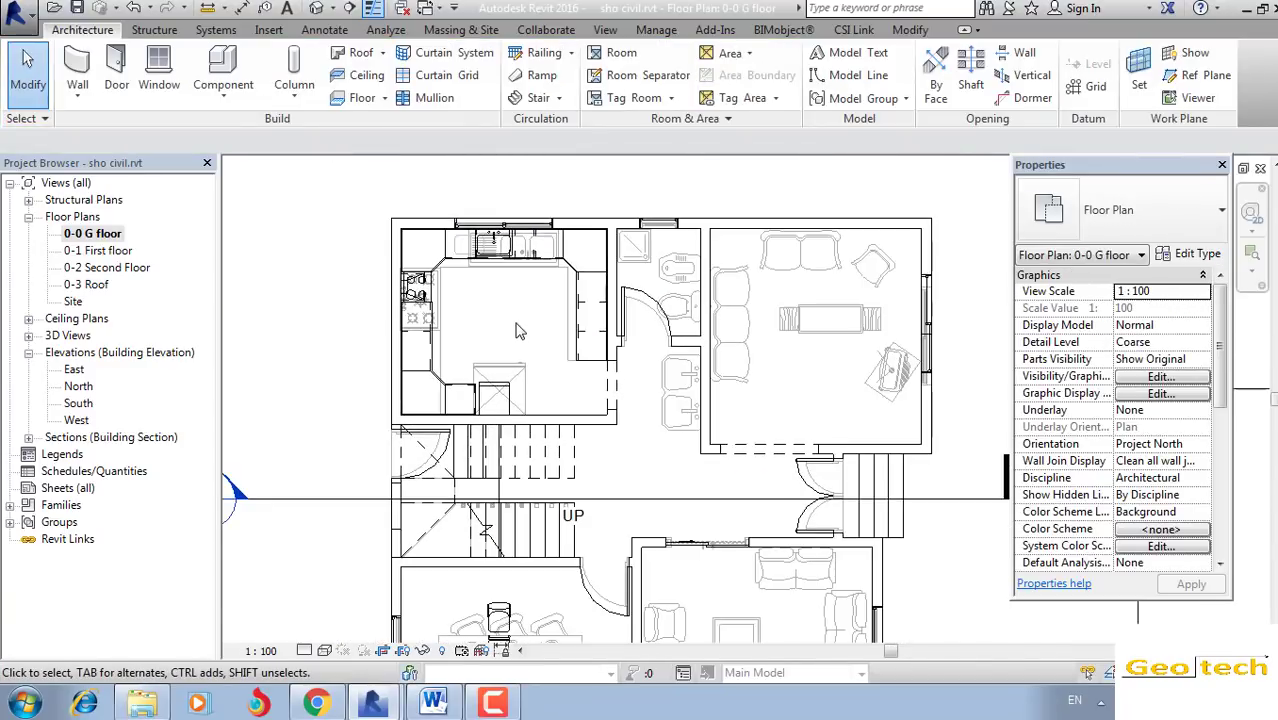
pyautogui.moveTo(522, 323)
pyautogui.mouseDown(button='middle')
pyautogui.moveTo(593, 323)
pyautogui.moveTo(645, 350)
pyautogui.moveTo(548, 334)
pyautogui.mouseUp(button='middle')
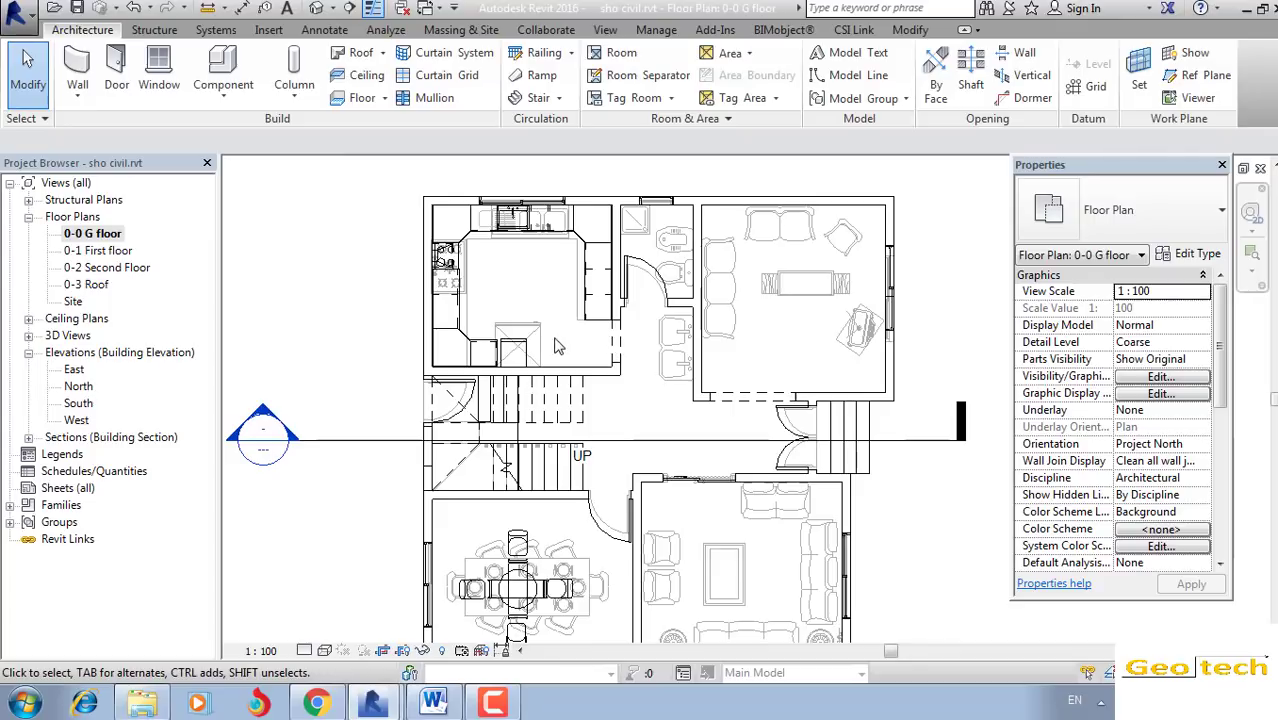
pyautogui.moveTo(748, 334); pyautogui.dragTo(685, 334, button='middle')
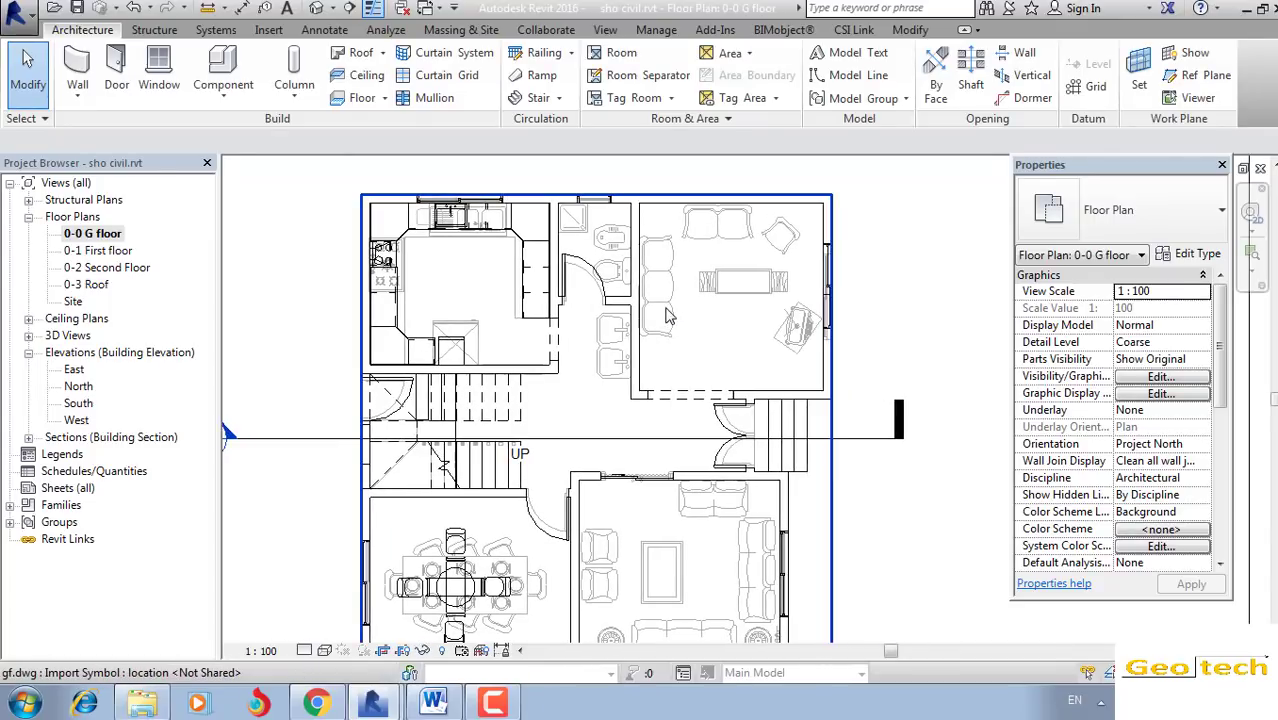
pyautogui.scroll(-1, 640, 318)
pyautogui.moveTo(699, 318); pyautogui.dragTo(759, 314, button='middle')
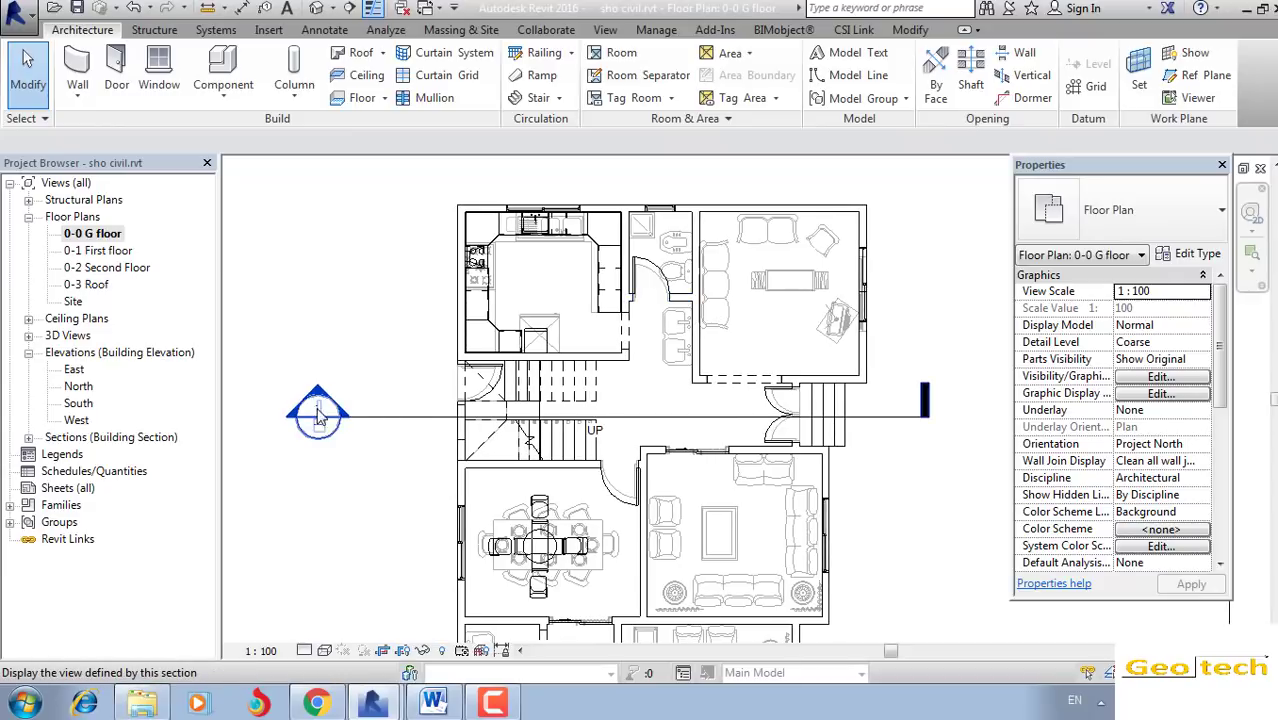
# Step: Open the Section 1 view and briefly select then clear the 0-3 Roof level
pyautogui.doubleClick(318, 418)
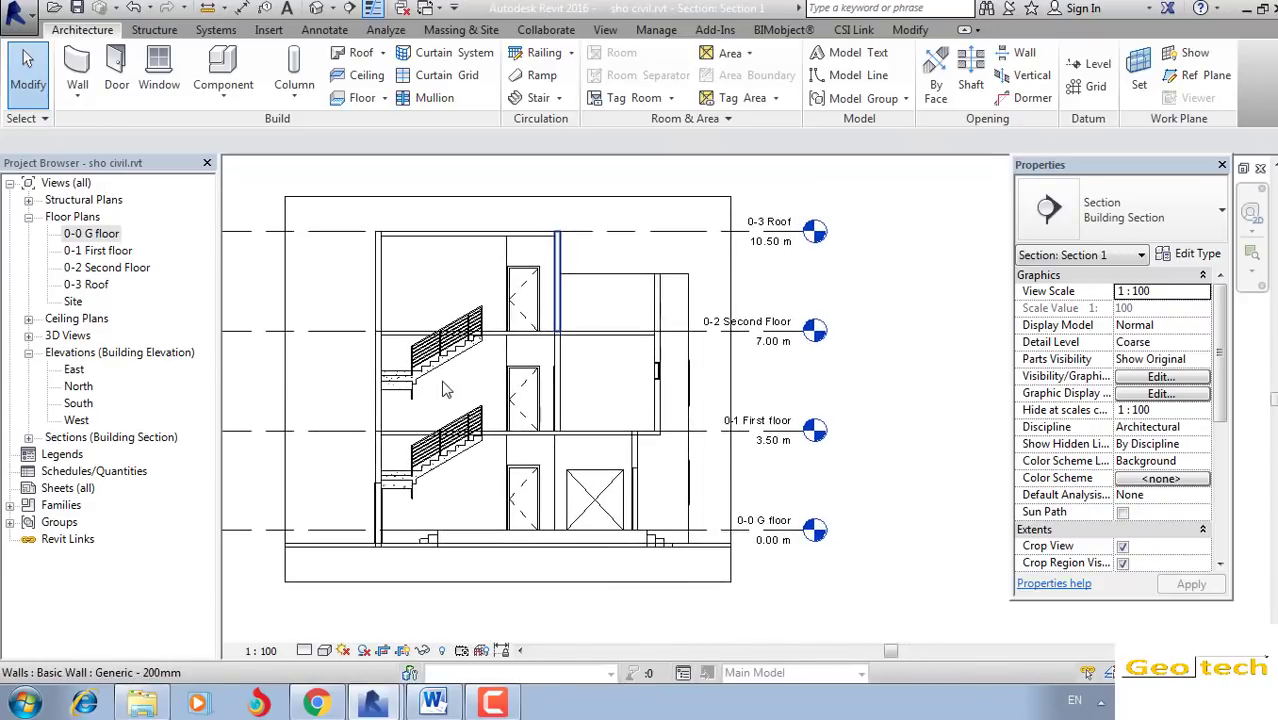
pyautogui.scroll(3, 446, 390)
pyautogui.moveTo(470, 380); pyautogui.dragTo(521, 335, button='middle')
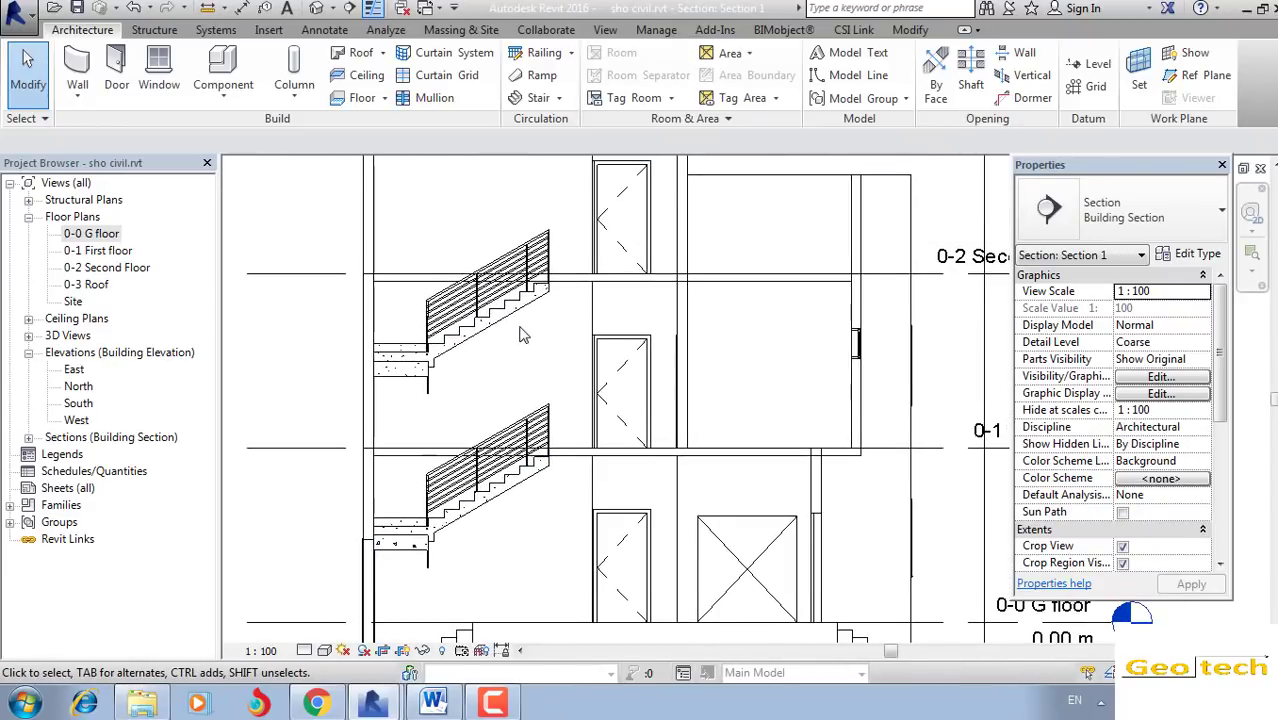
pyautogui.scroll(-3, 521, 335)
pyautogui.scroll(-1, 412, 394)
pyautogui.scroll(1, 607, 251)
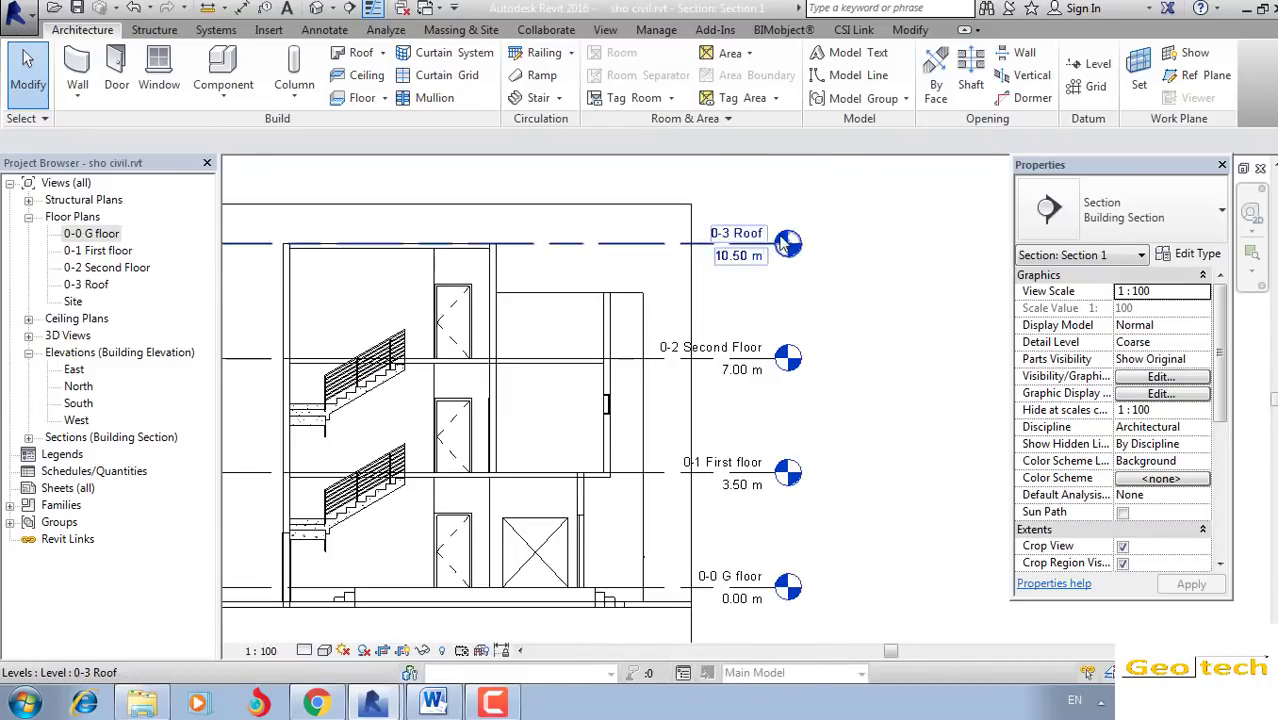
pyautogui.click(745, 243)
pyautogui.press('Escape')
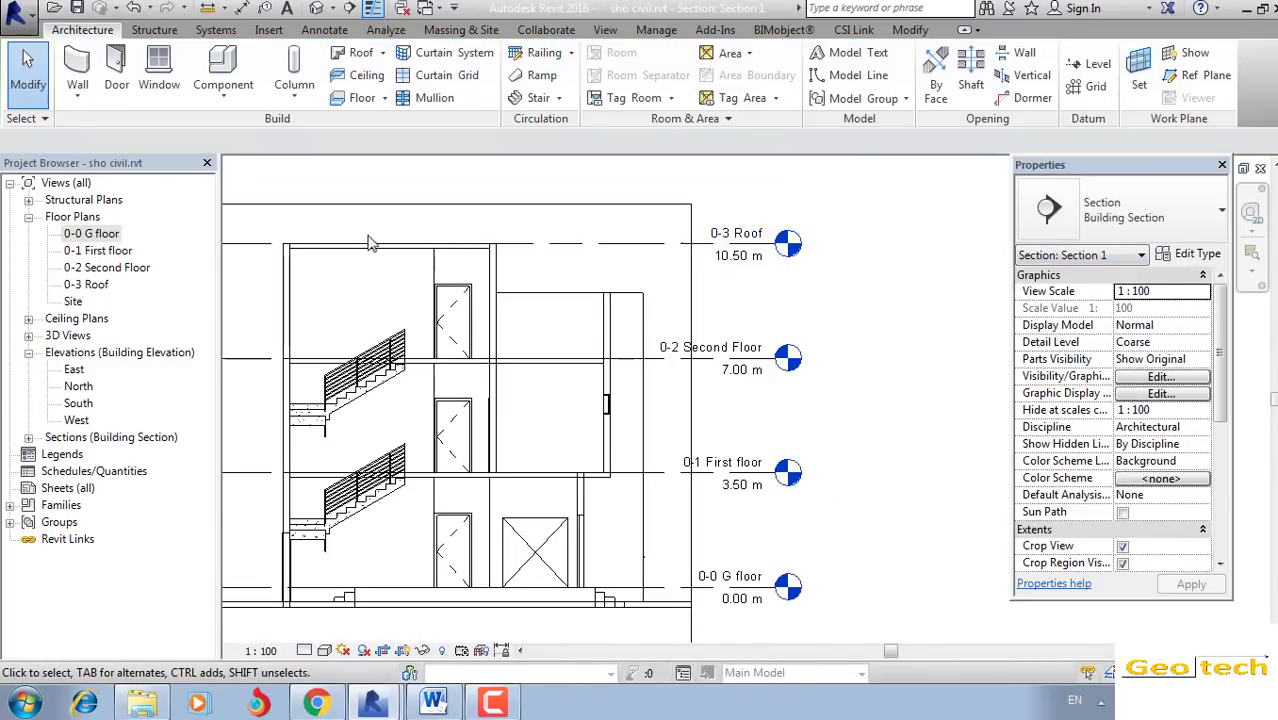
# Step: Return to the 0-0 G floor plan and zoom out to show the whole layout
pyautogui.doubleClick(90, 234)
pyautogui.moveTo(553, 298); pyautogui.dragTo(515, 345, button='middle')
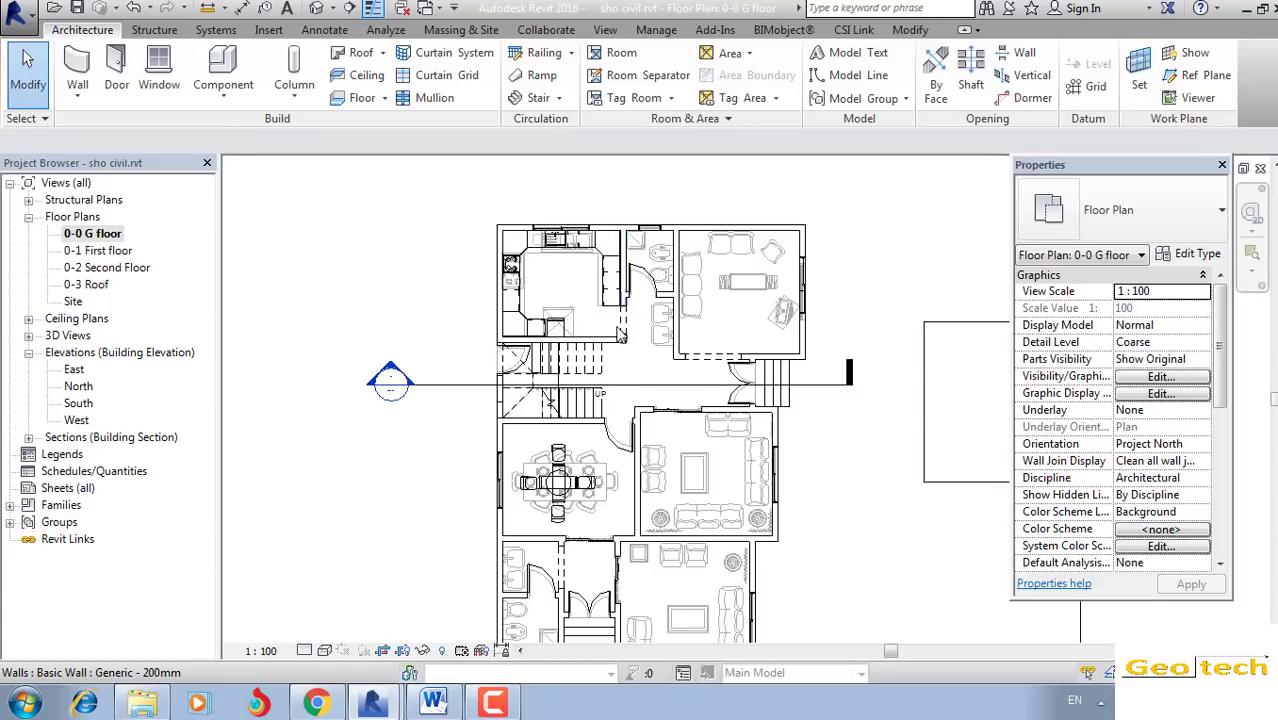
pyautogui.scroll(1, 515, 345)
pyautogui.scroll(2, 530, 355)
pyautogui.scroll(-1, 545, 365)
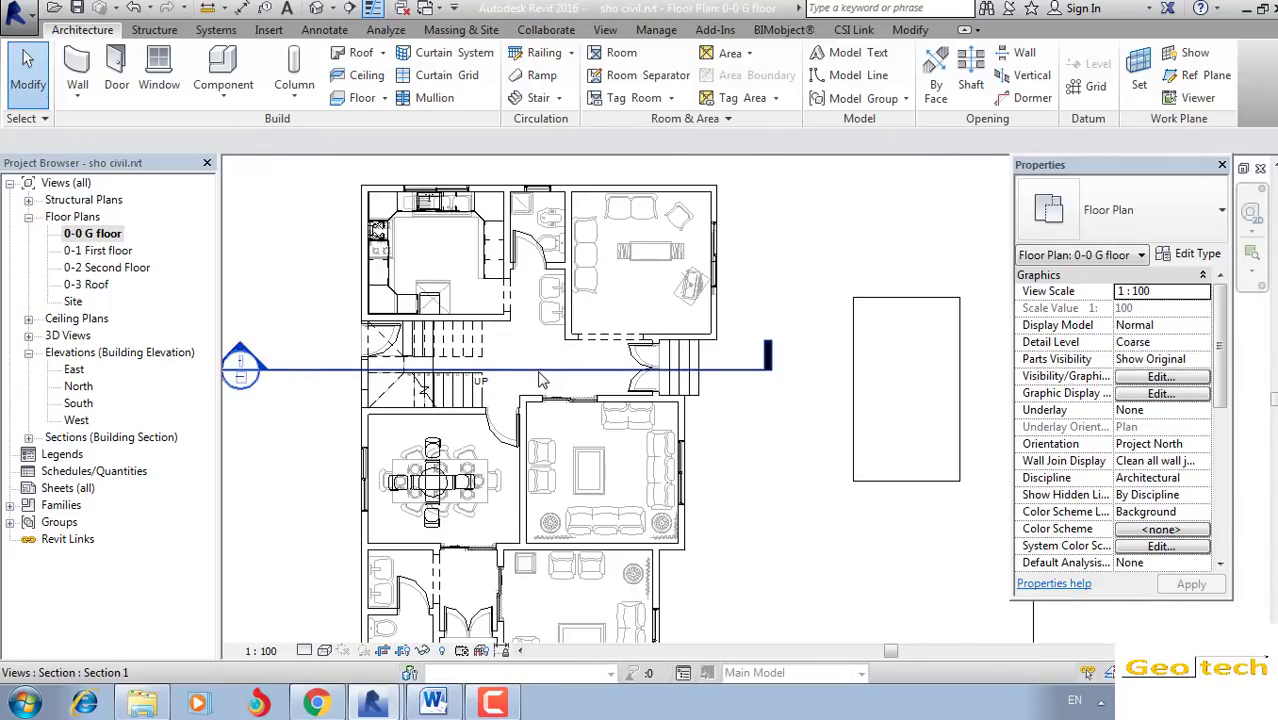
pyautogui.moveTo(557, 372); pyautogui.dragTo(595, 385, button='middle')
pyautogui.scroll(-1, 595, 385)
pyautogui.scroll(-3, 595, 385)
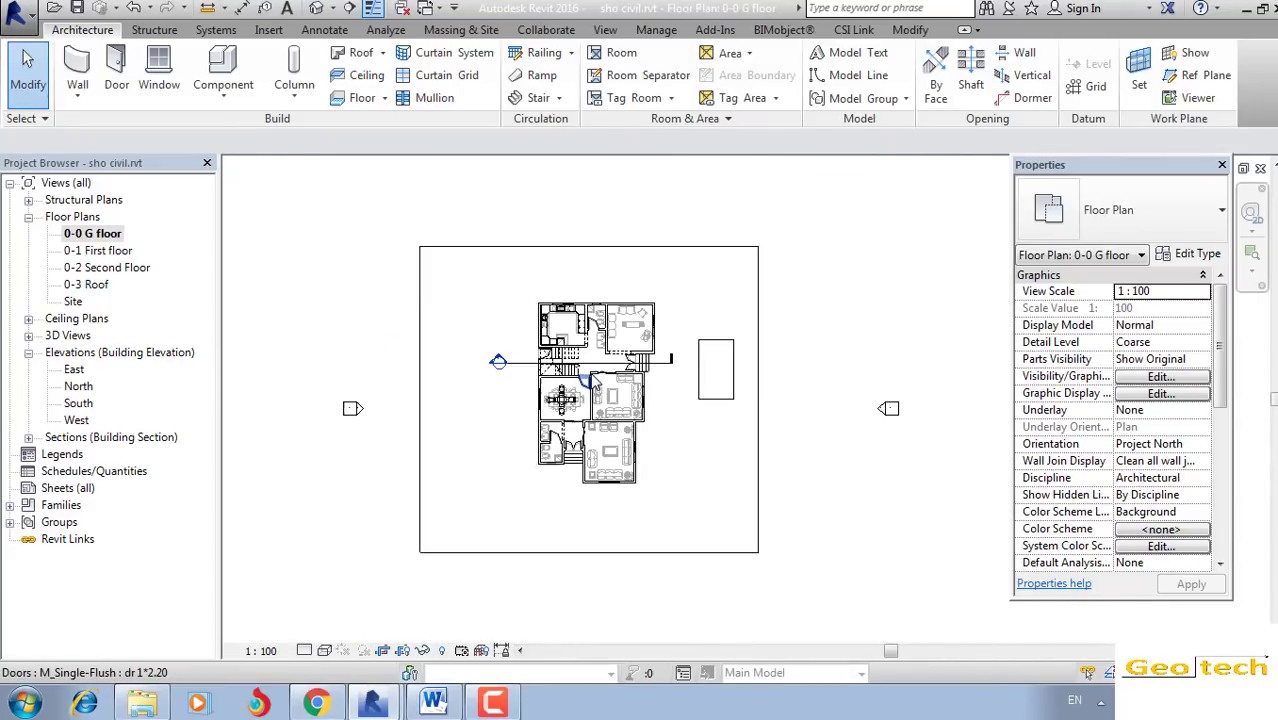
# Step: Look at the East elevation, then switch back to the 0-0 G floor plan
pyautogui.doubleClick(884, 413)
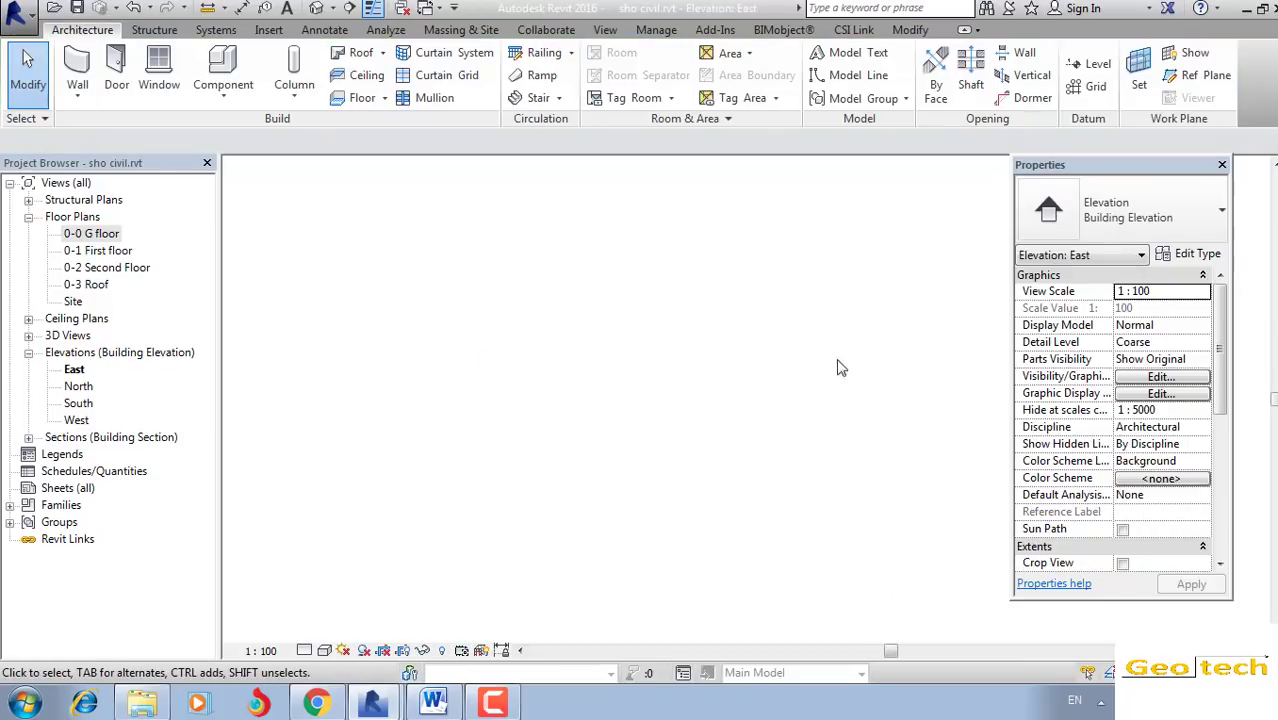
pyautogui.doubleClick(106, 236)
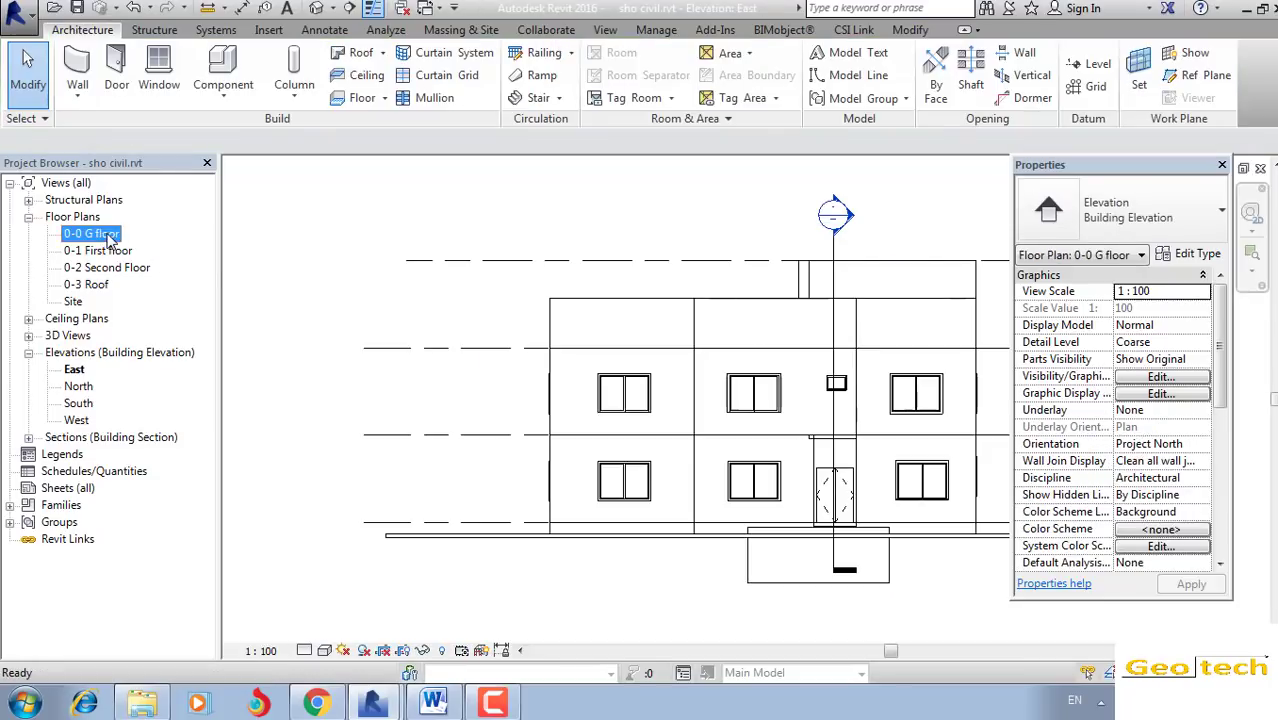
pyautogui.scroll(3, 507, 336)
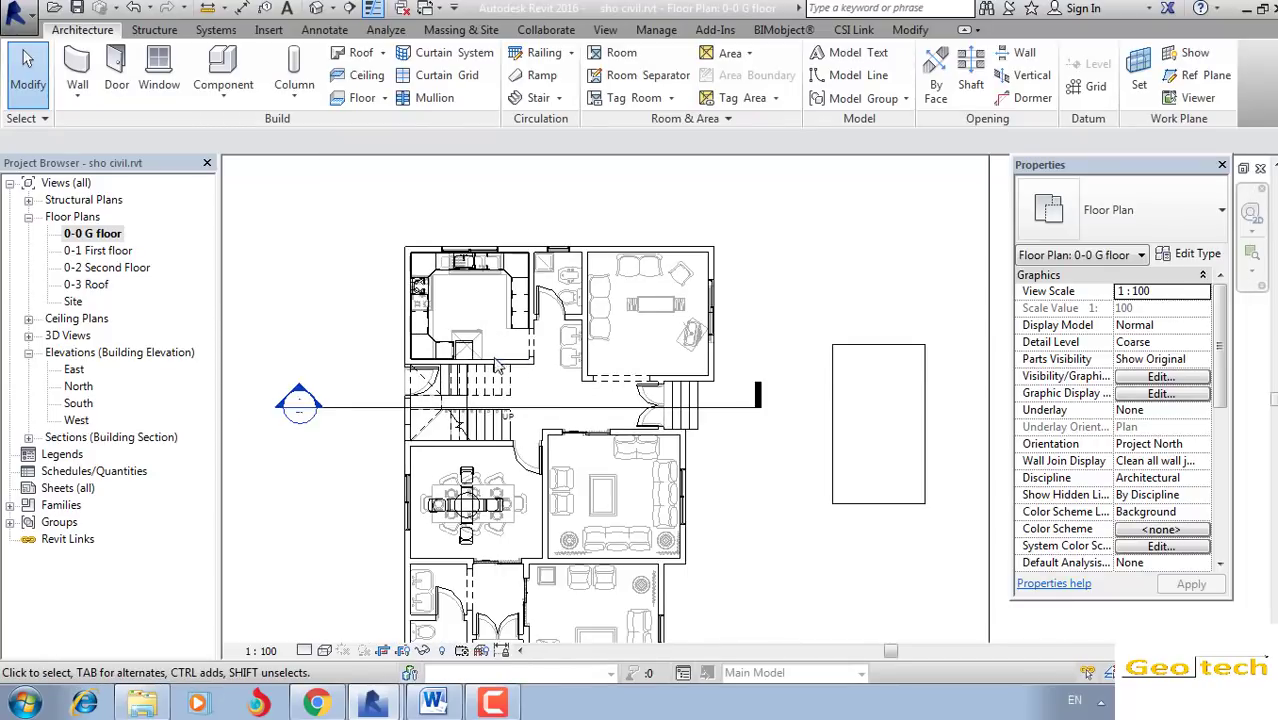
# Step: Select the wall beside the entrance stairs and edit the Generic - 200mm type's Structure [1] material
pyautogui.scroll(1, 500, 345)
pyautogui.moveTo(540, 450); pyautogui.dragTo(561, 375, button='middle')
pyautogui.scroll(1, 561, 375)
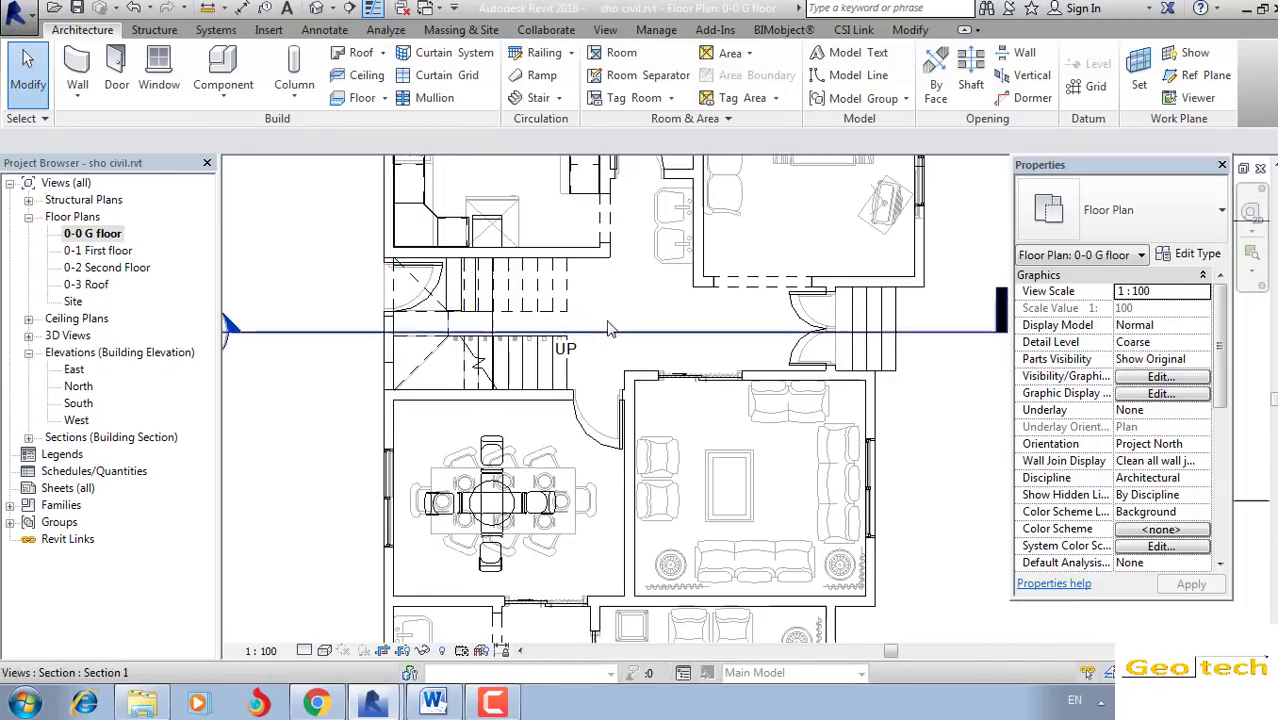
pyautogui.moveTo(565, 330)
pyautogui.mouseDown(button='middle')
pyautogui.moveTo(583, 368)
pyautogui.moveTo(588, 200)
pyautogui.mouseUp(button='middle')
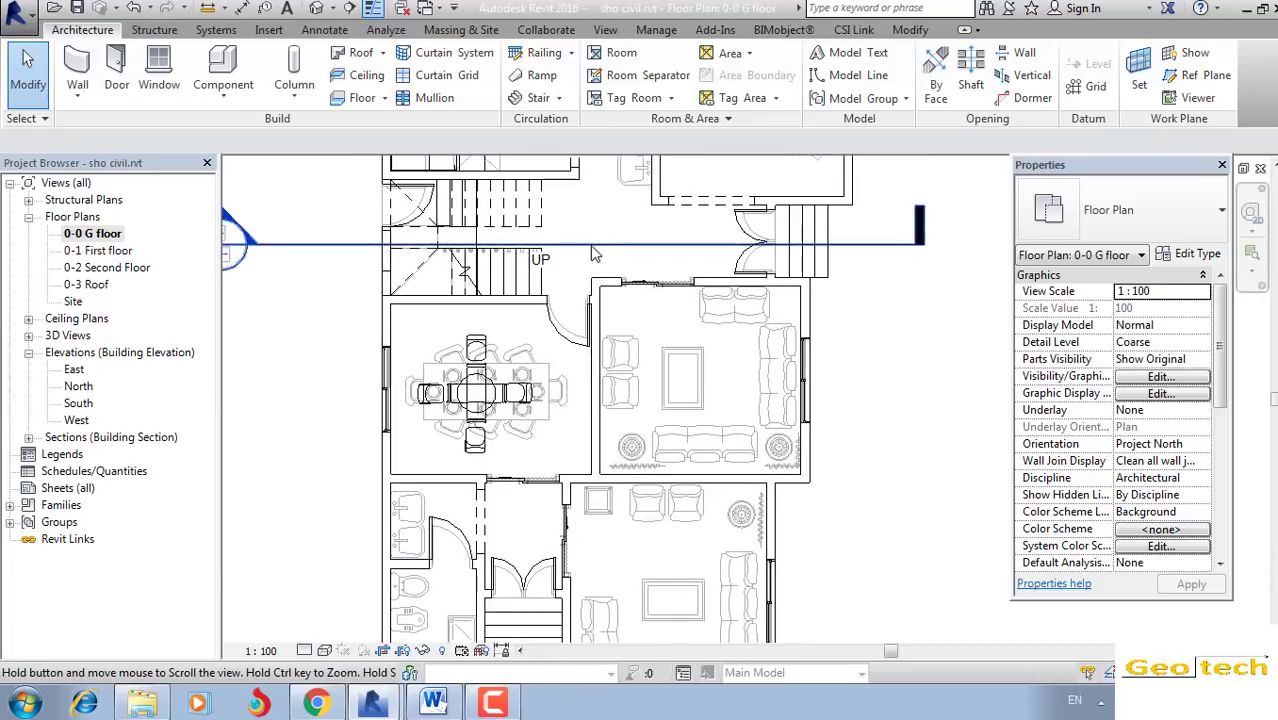
pyautogui.moveTo(590, 450)
pyautogui.mouseDown(button='middle')
pyautogui.moveTo(607, 350)
pyautogui.moveTo(560, 540)
pyautogui.mouseUp(button='middle')
pyautogui.scroll(1, 607, 350)
pyautogui.moveTo(540, 420); pyautogui.dragTo(519, 462, button='middle')
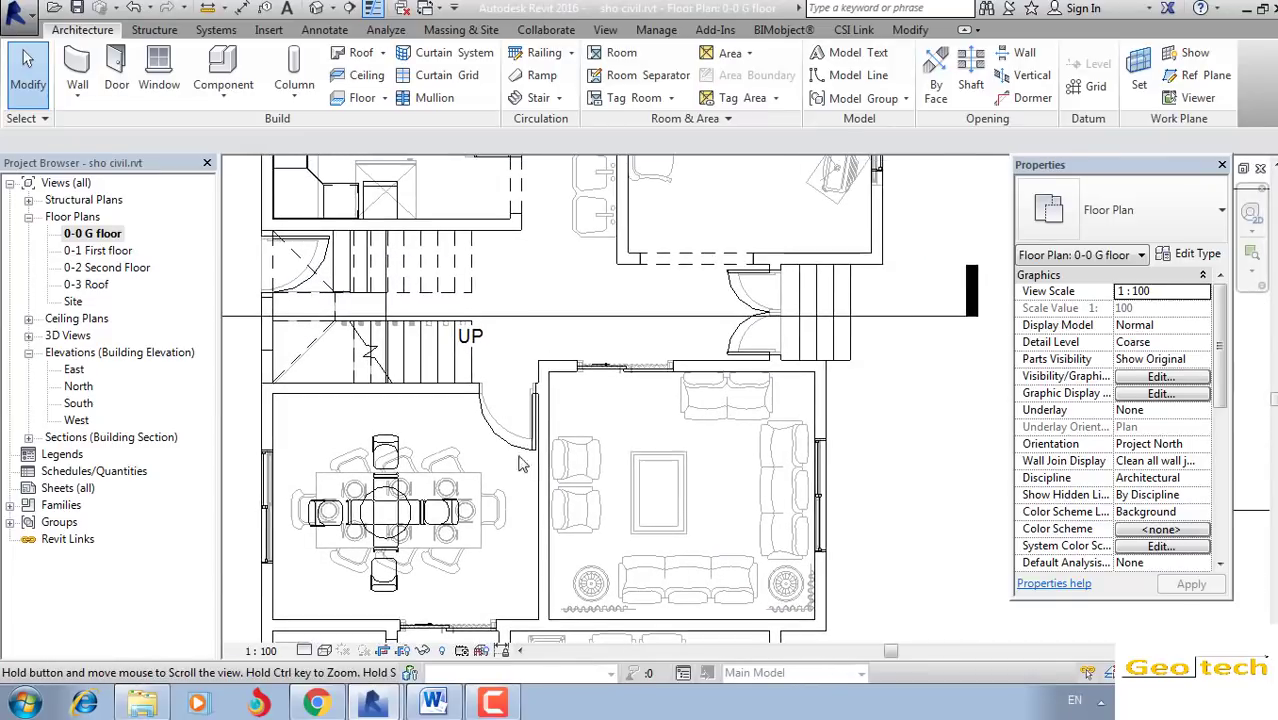
pyautogui.click(885, 255)
pyautogui.click(1190, 254)
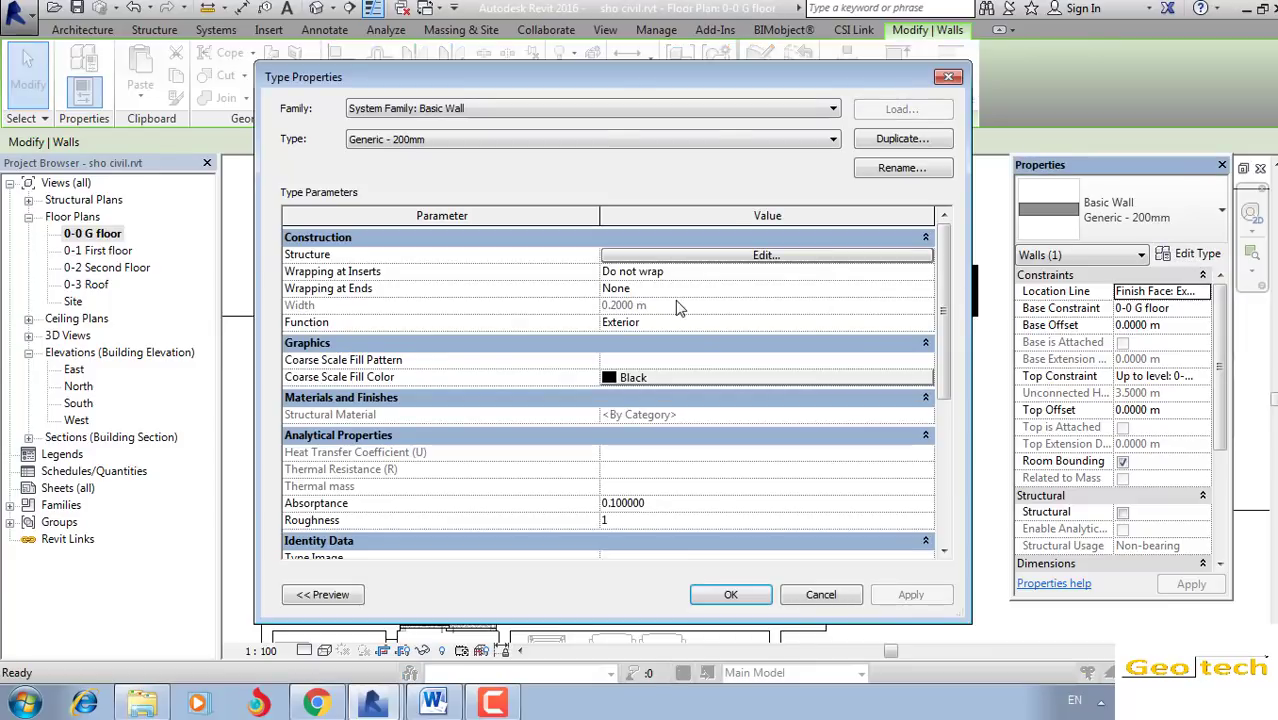
pyautogui.click(668, 258)
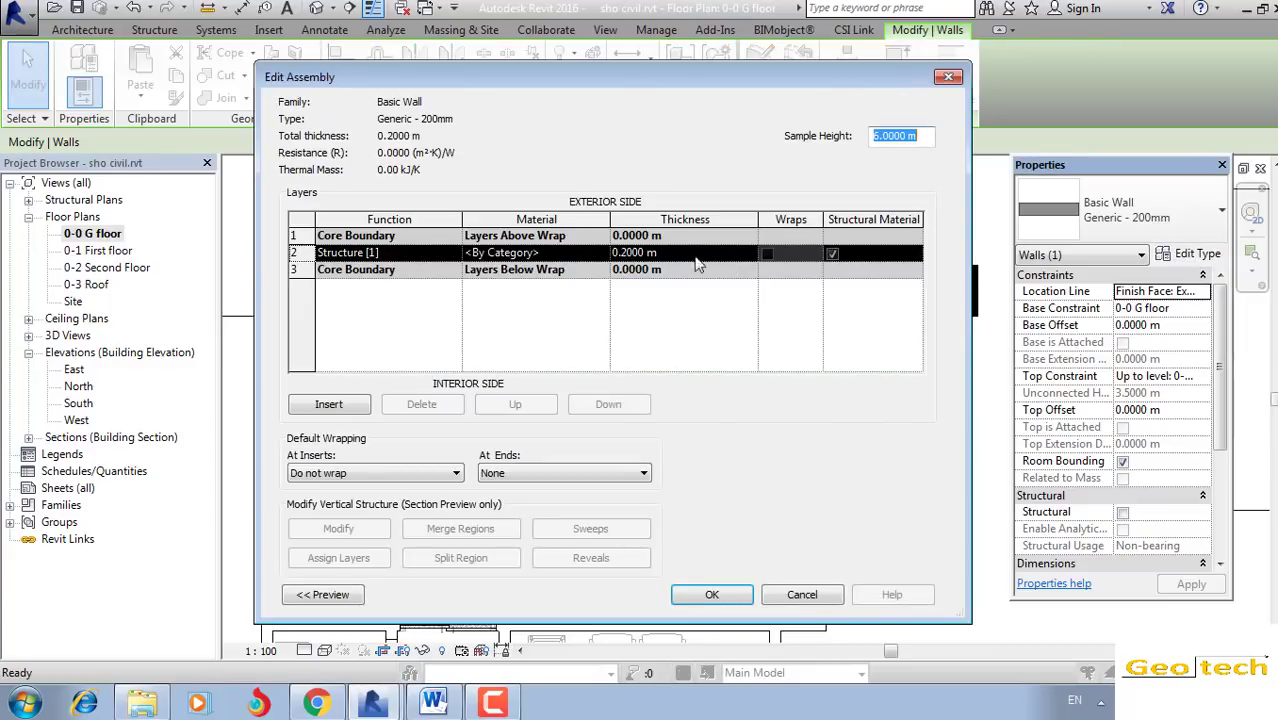
pyautogui.click(600, 258)
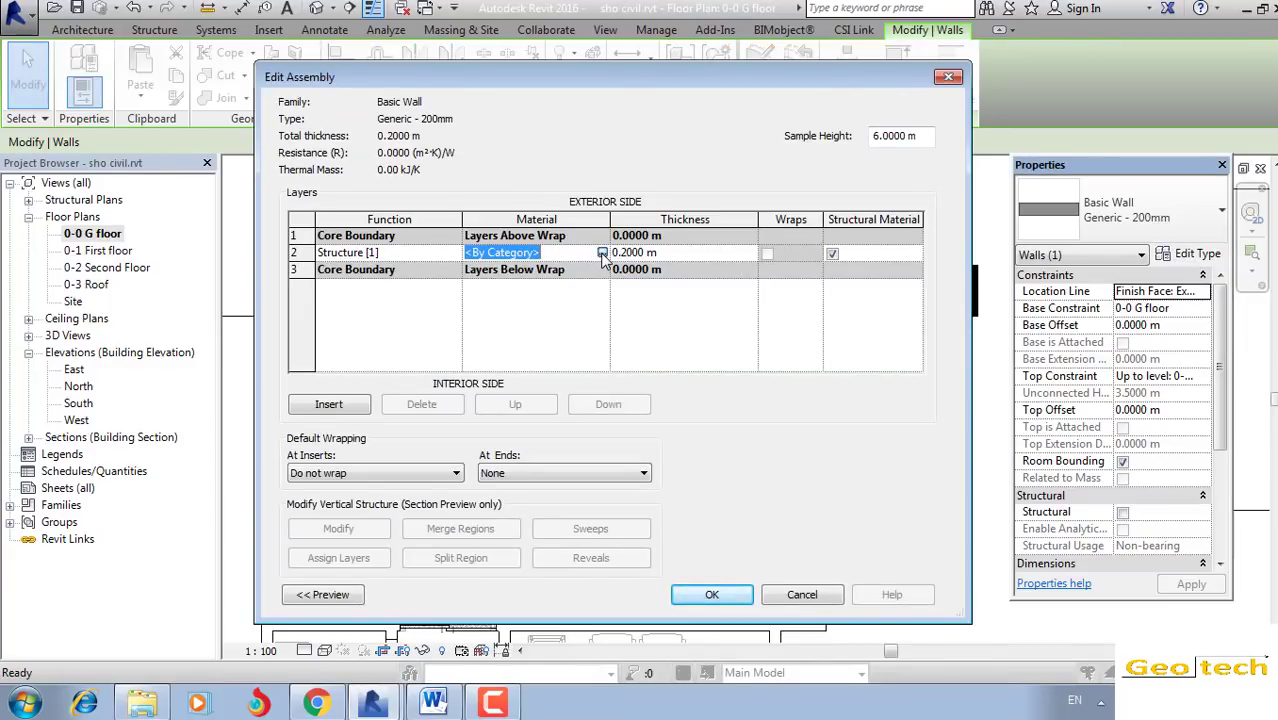
# Step: Search the Asset Browser for 'grass' and apply Grass - Bermuda as the Air material's appearance
pyautogui.click(602, 253)
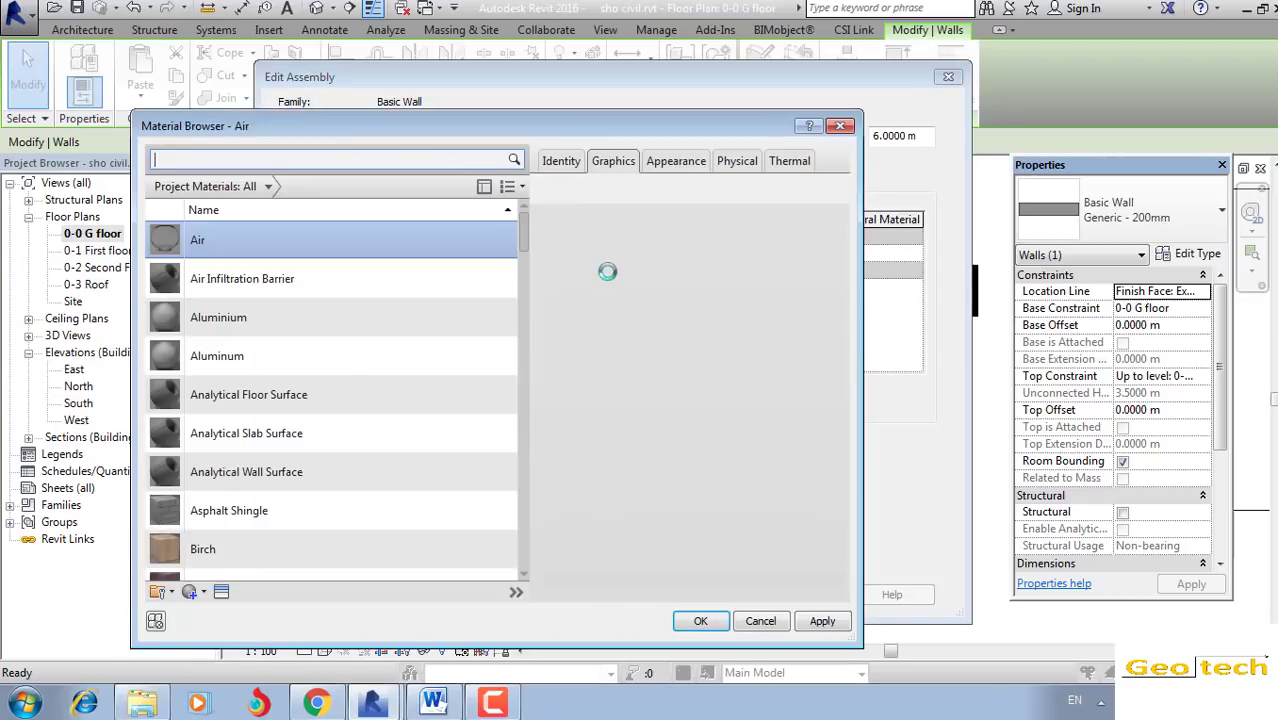
pyautogui.click(682, 163)
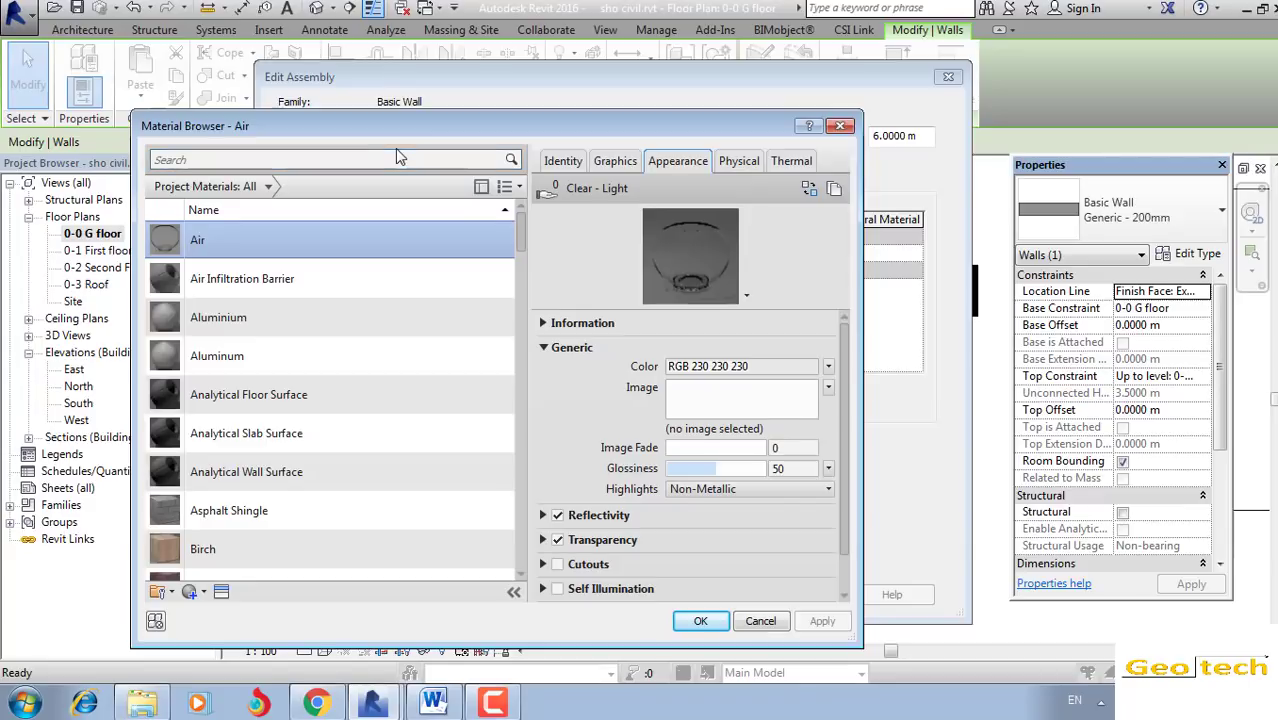
pyautogui.click(809, 189)
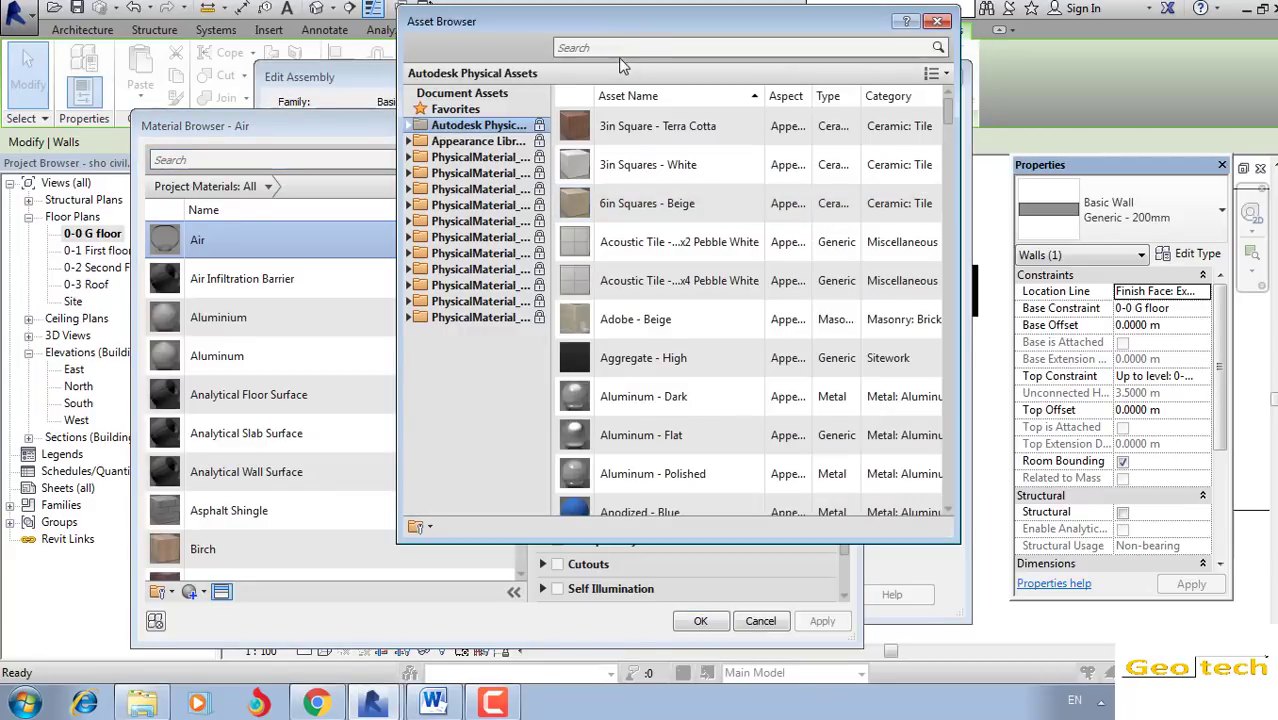
pyautogui.click(620, 47)
pyautogui.scroll(-1, 652, 110)
pyautogui.scroll(1, 652, 108)
pyautogui.write('grass')
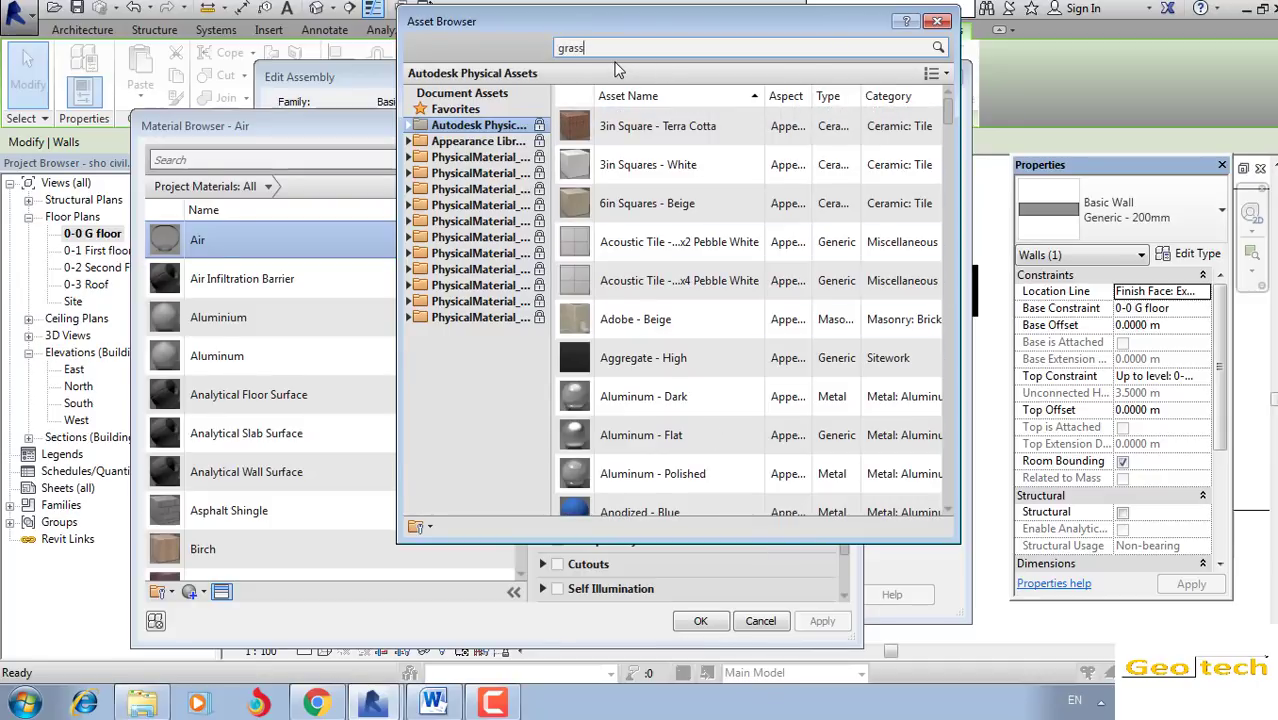
pyautogui.press('Return')
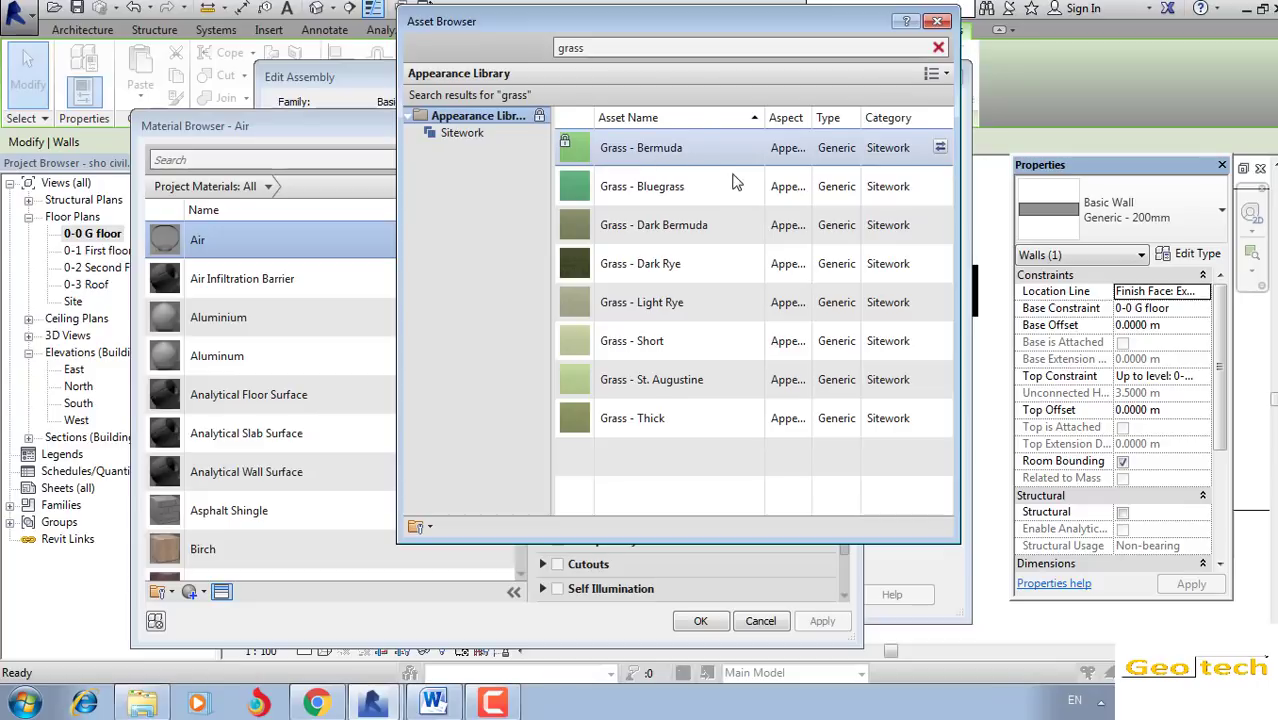
pyautogui.click(471, 135)
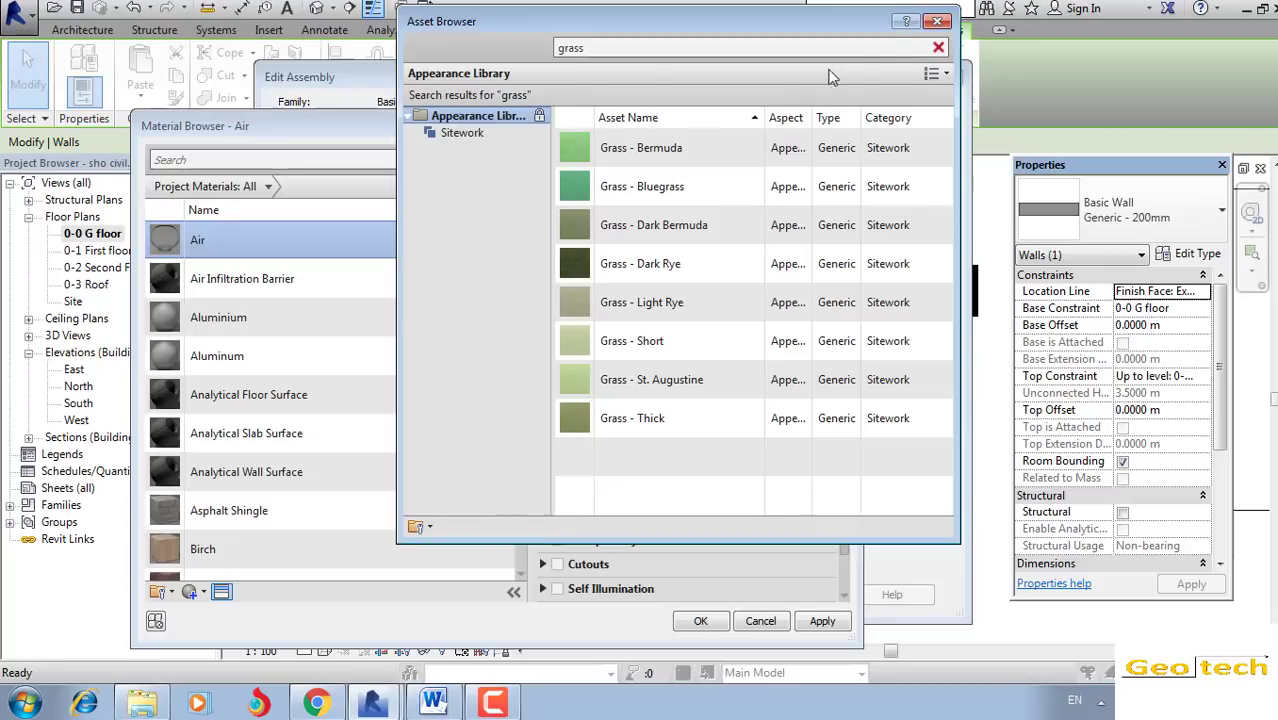
pyautogui.click(944, 22)
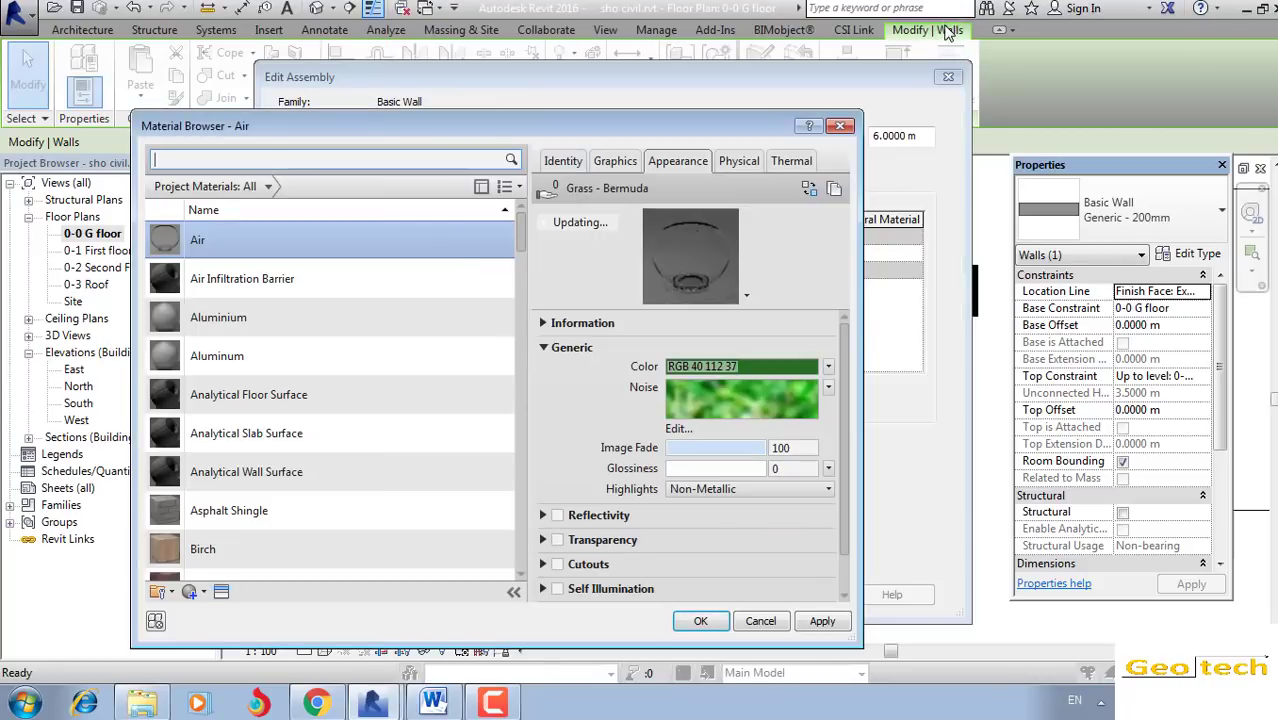
# Step: Inspect the grass Noise and nested fractal textures and its colour, leaving them unchanged
pyautogui.click(768, 403)
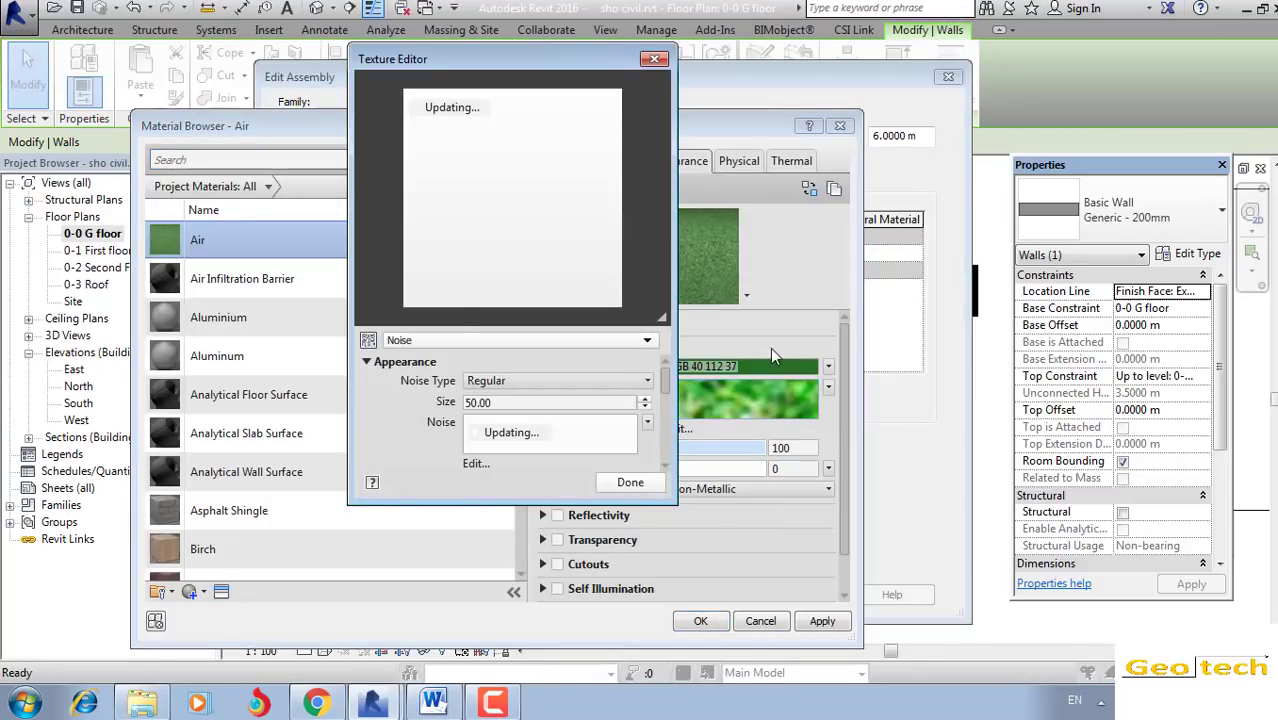
pyautogui.click(653, 60)
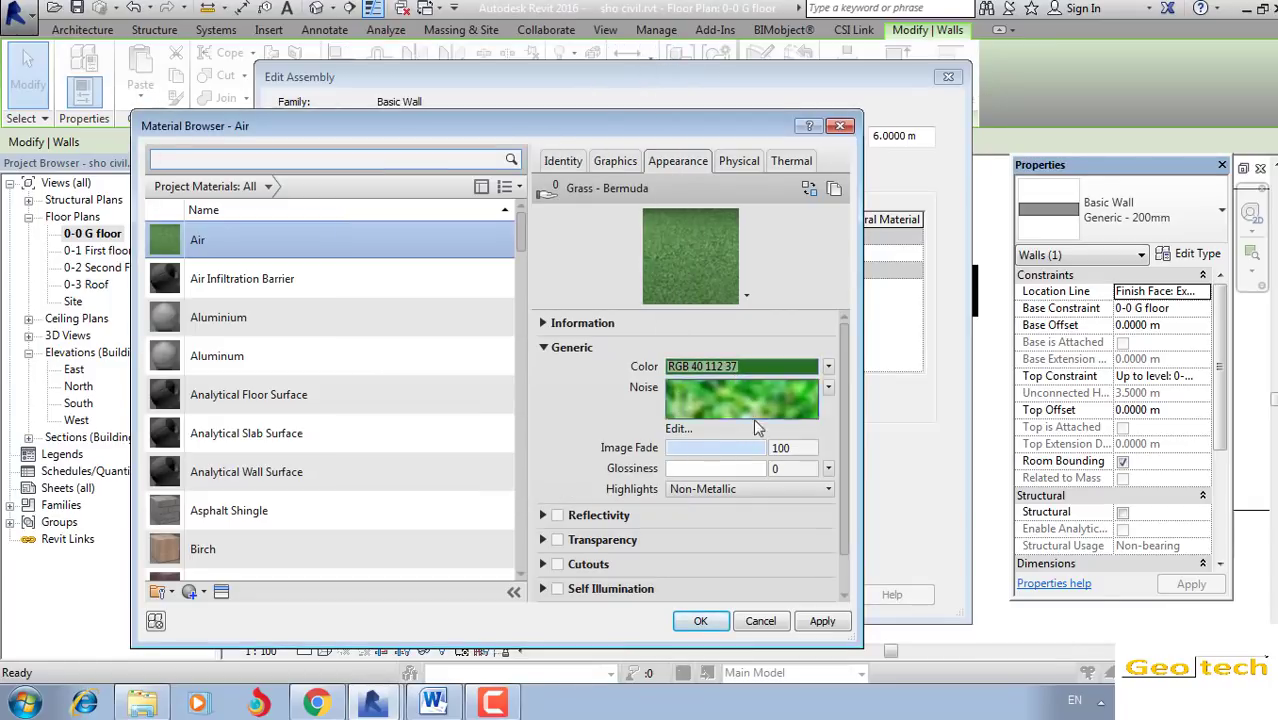
pyautogui.click(676, 429)
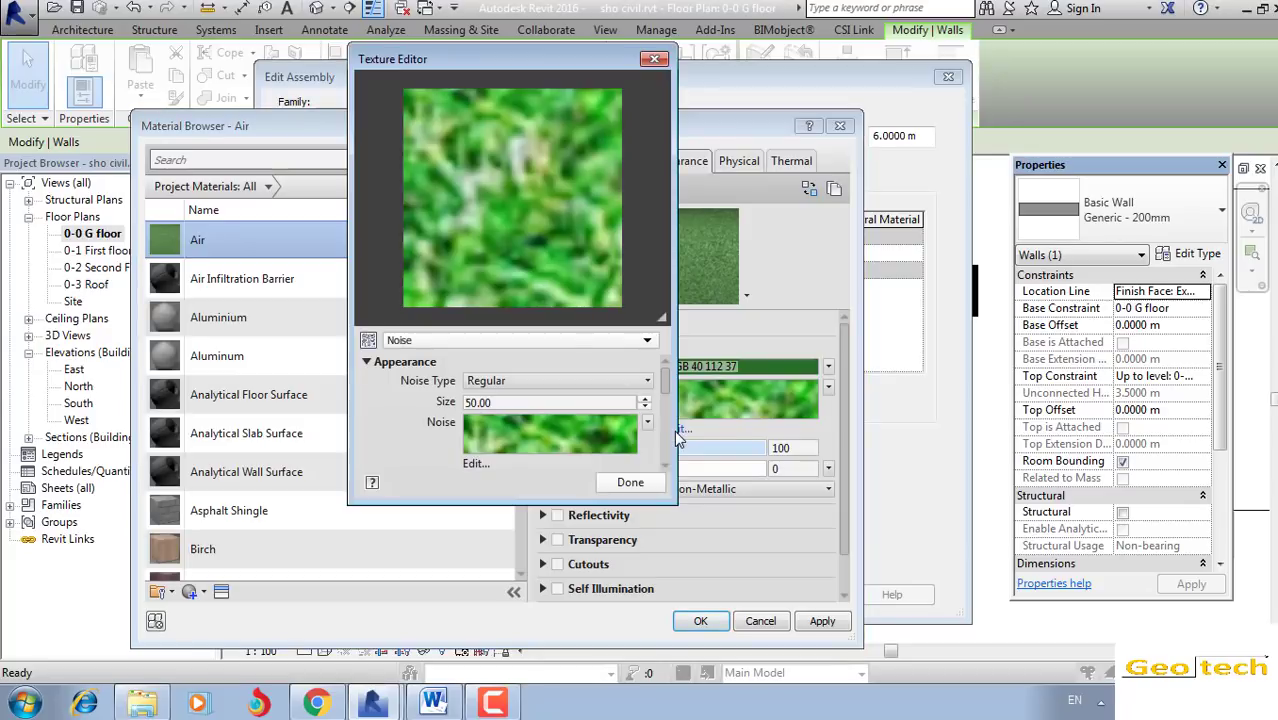
pyautogui.click(595, 430)
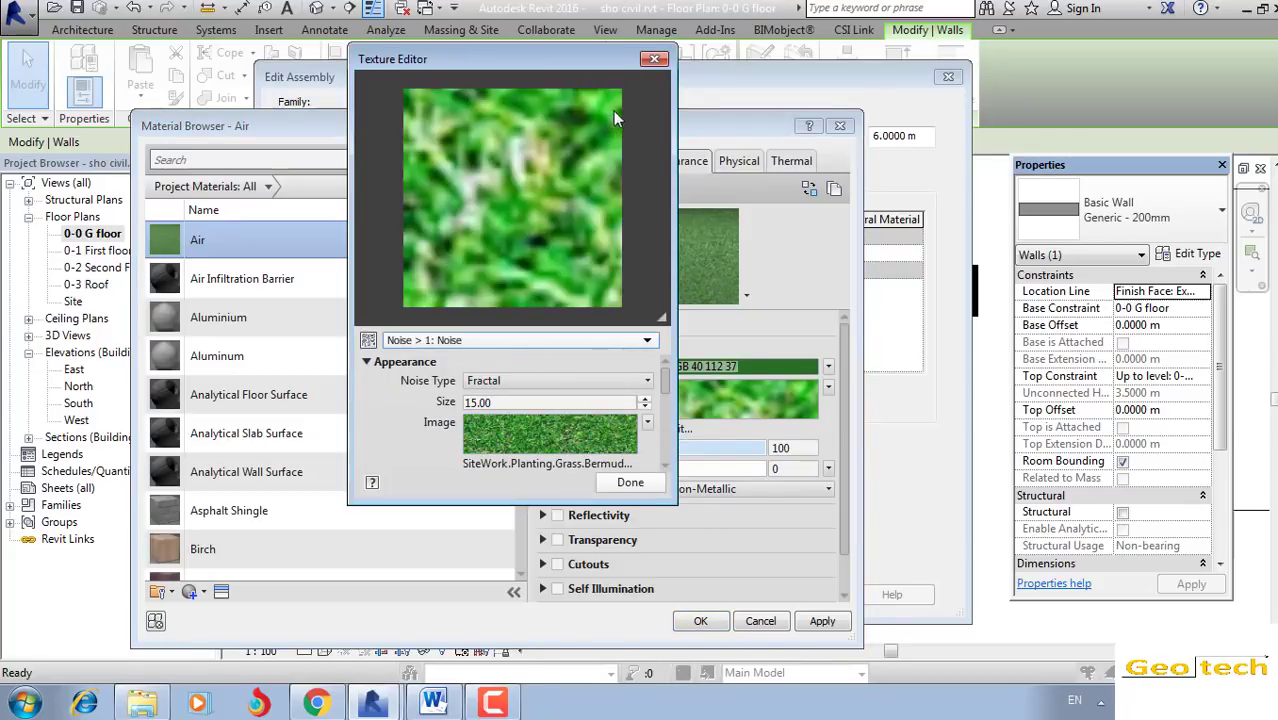
pyautogui.click(653, 59)
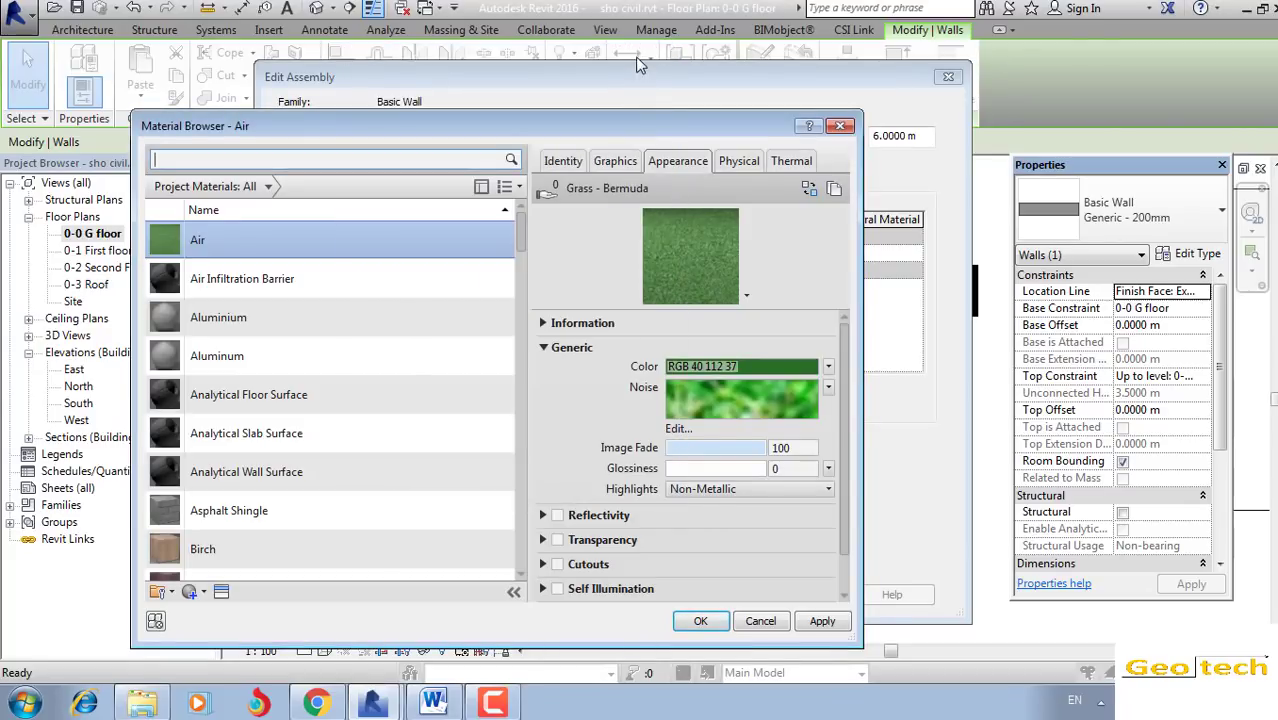
pyautogui.click(745, 368)
pyautogui.press('Escape')
# Step: Replace the grass appearance with the Stone > Coarse Polished - White asset
pyautogui.click(808, 188)
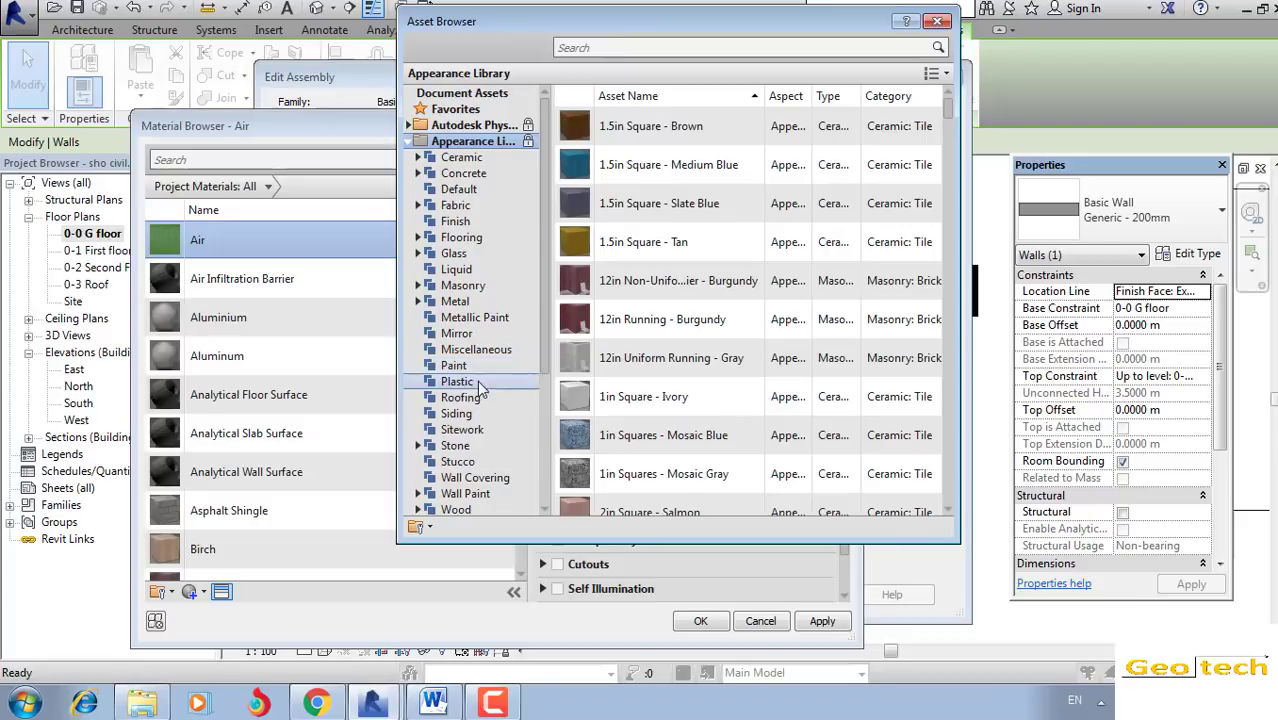
pyautogui.click(470, 447)
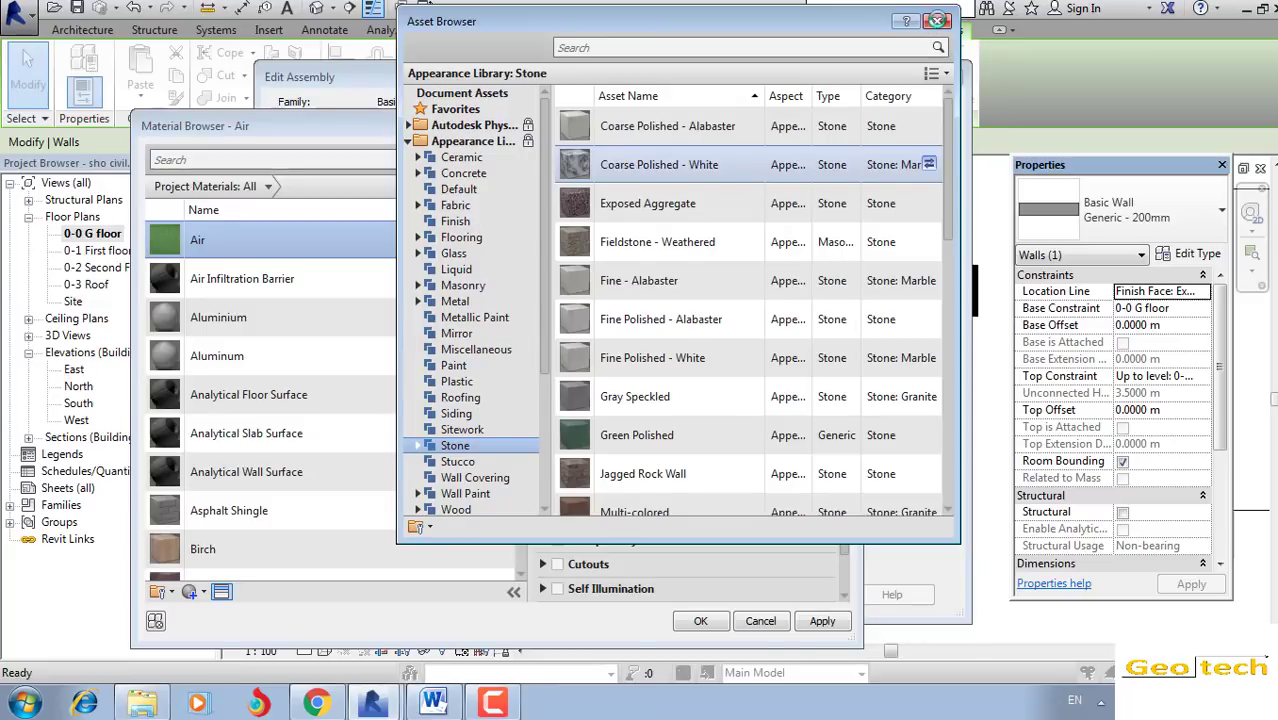
pyautogui.click(929, 164)
pyautogui.click(938, 20)
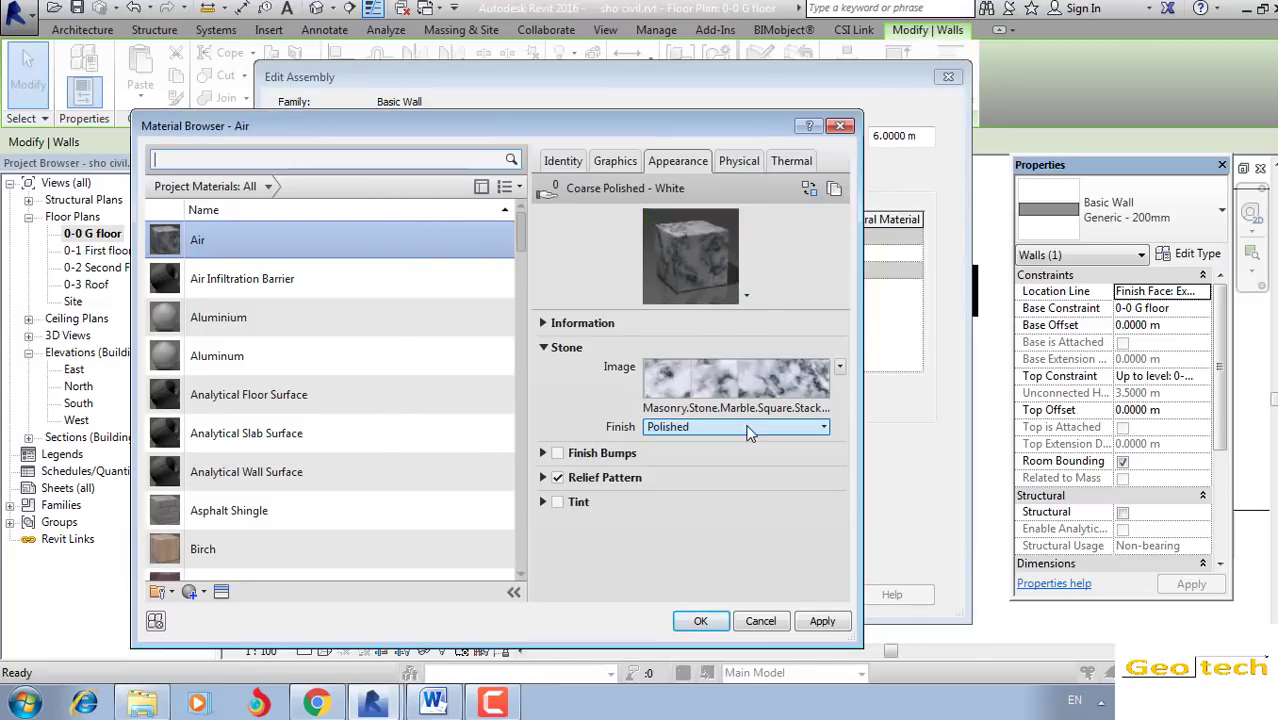
# Step: Cancel the stone texture file chooser and close the Material Browser
pyautogui.click(735, 382)
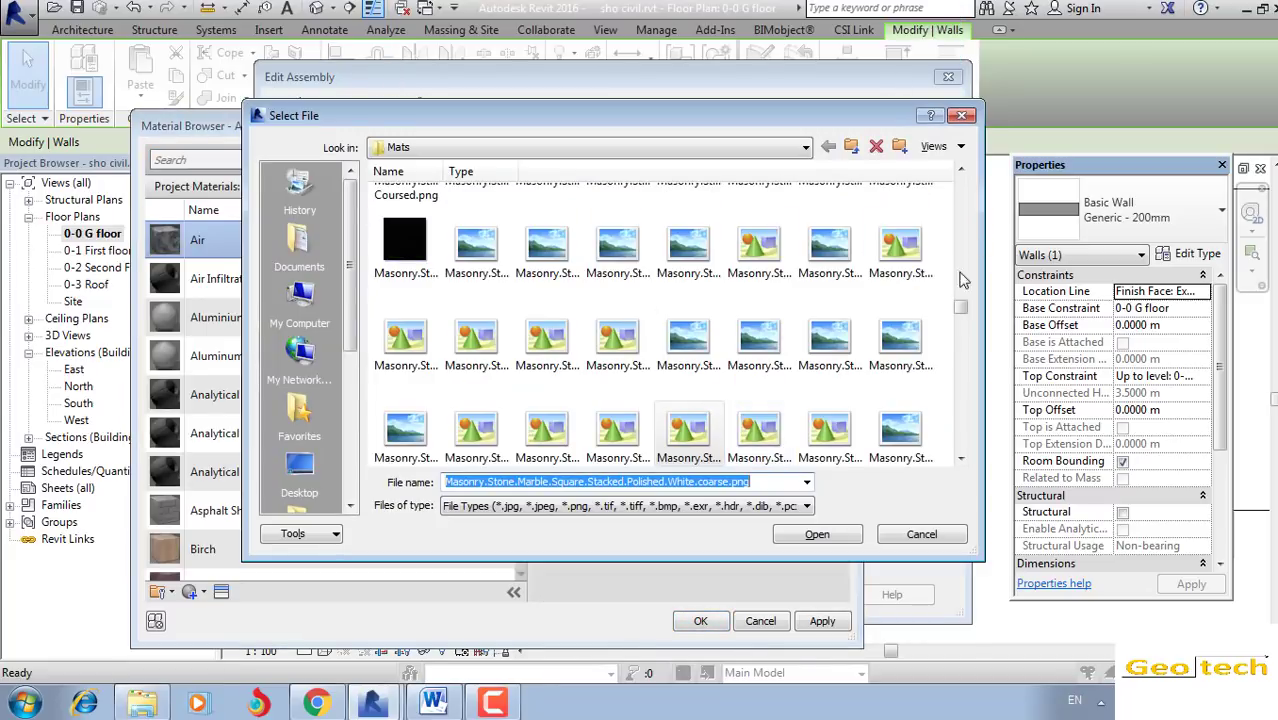
pyautogui.moveTo(960, 307)
pyautogui.mouseDown()
pyautogui.moveTo(958, 205)
pyautogui.moveTo(958, 268)
pyautogui.mouseUp()
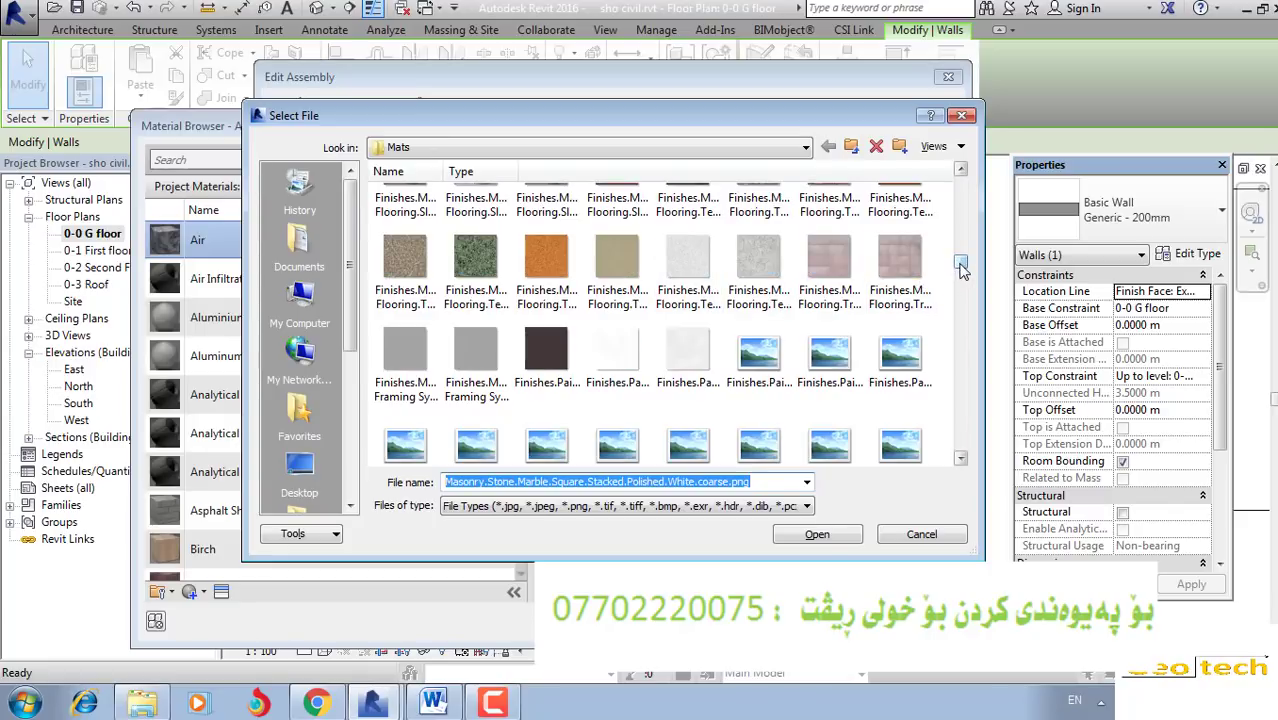
pyautogui.moveTo(967, 272); pyautogui.dragTo(965, 288)
pyautogui.click(961, 115)
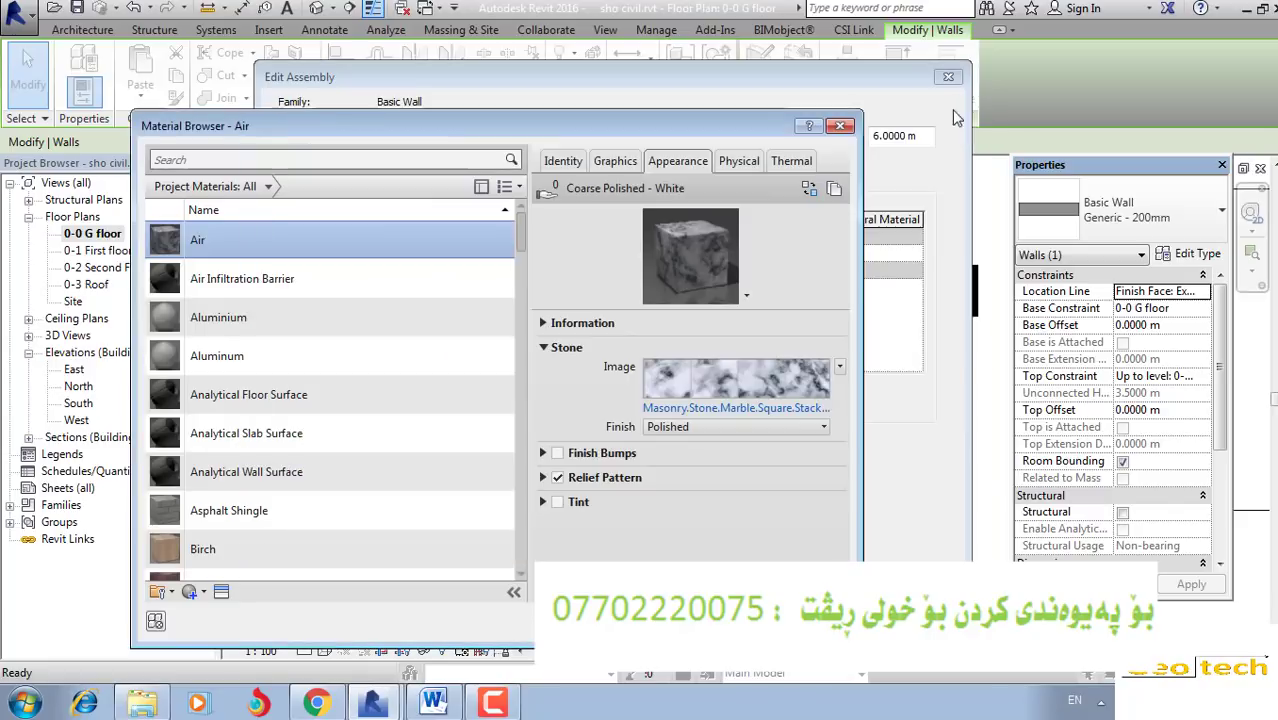
pyautogui.click(840, 125)
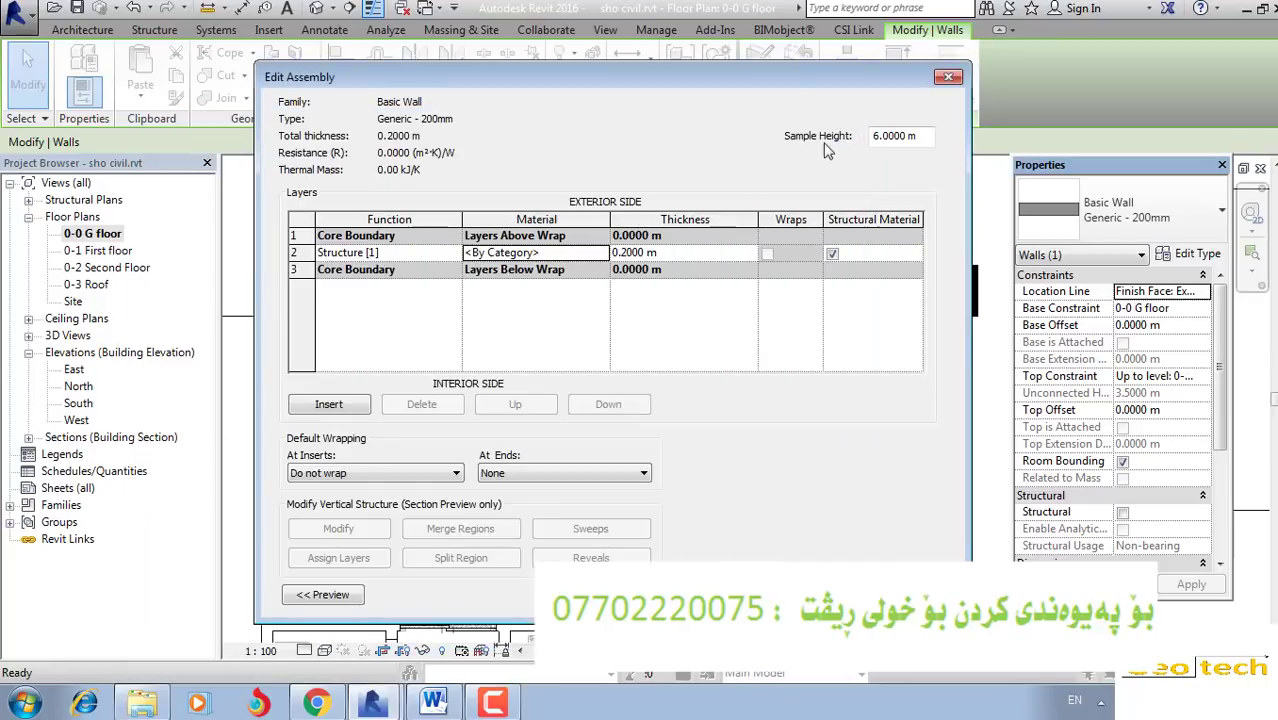
# Step: Close the wall assembly and type properties, deselect the wall, and show the full plan
pyautogui.click(948, 78)
pyautogui.click(948, 78)
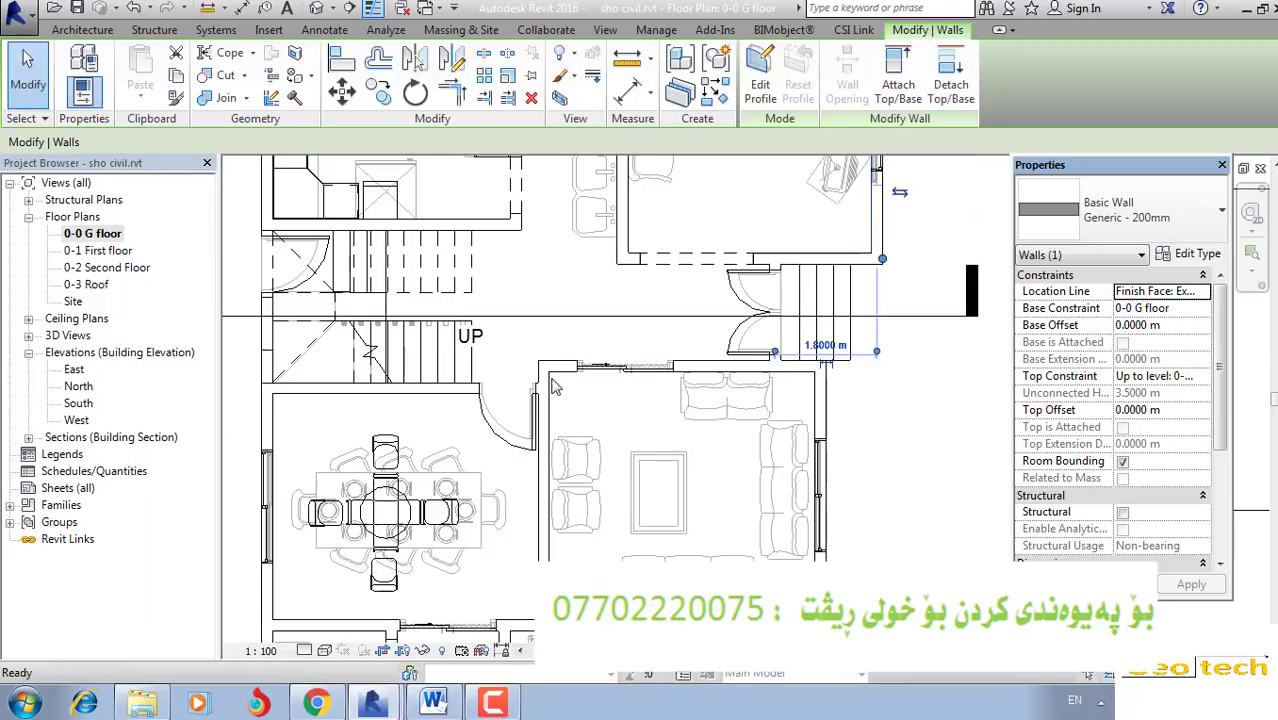
pyautogui.moveTo(560, 380); pyautogui.dragTo(578, 416, button='middle')
pyautogui.press('Escape')
pyautogui.scroll(-1, 372, 333)
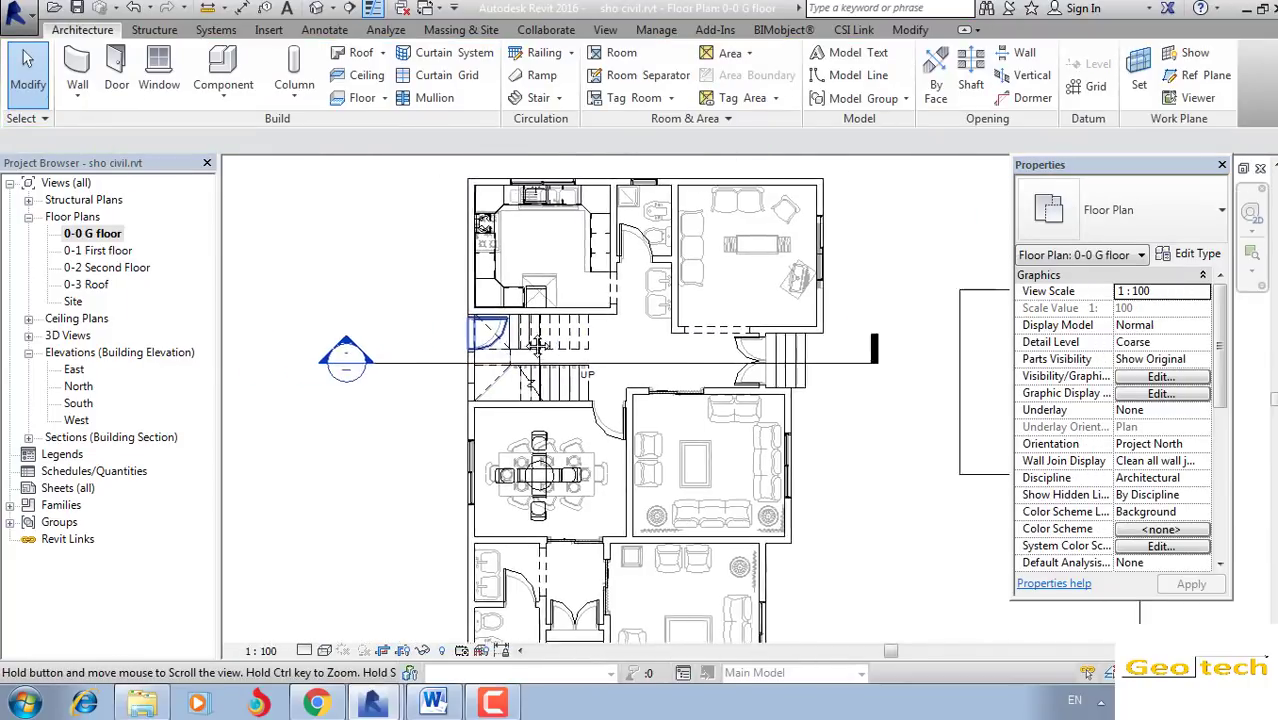
pyautogui.moveTo(372, 333); pyautogui.dragTo(427, 307, button='middle')
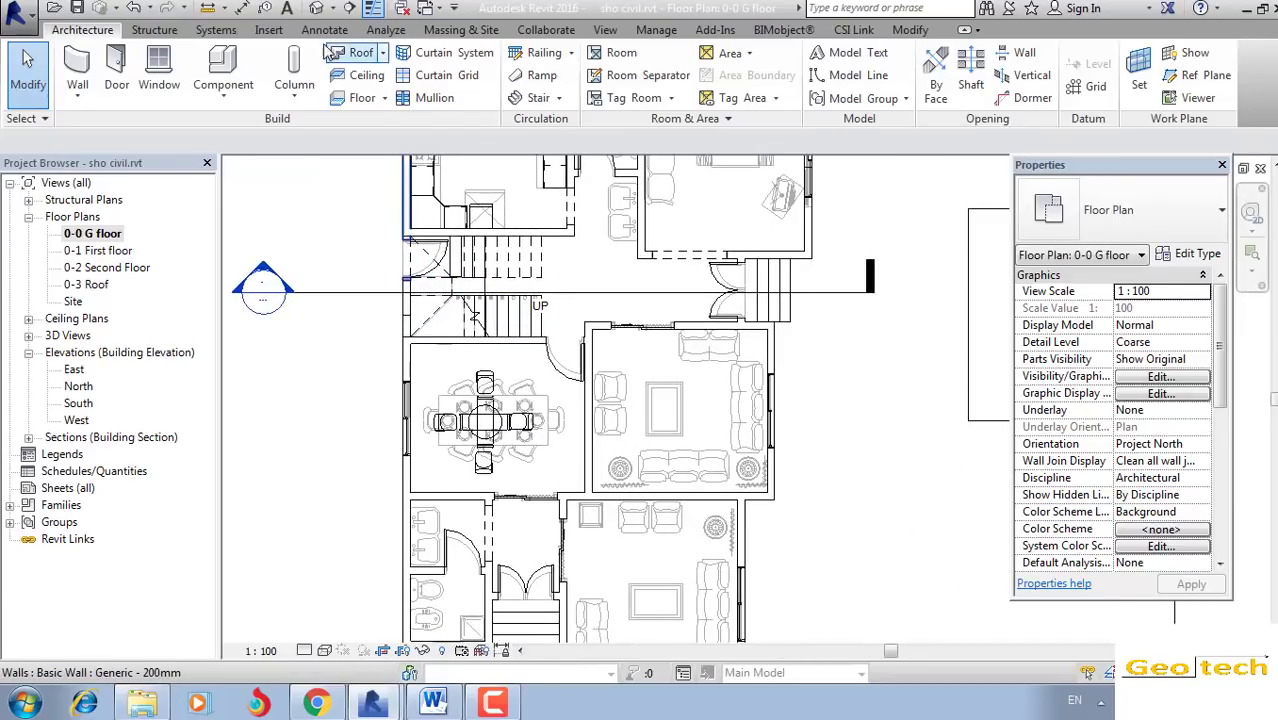
# Step: Draw Section 2 from the bathroom horizontally across into the living room
pyautogui.click(332, 8)
pyautogui.click(350, 8)
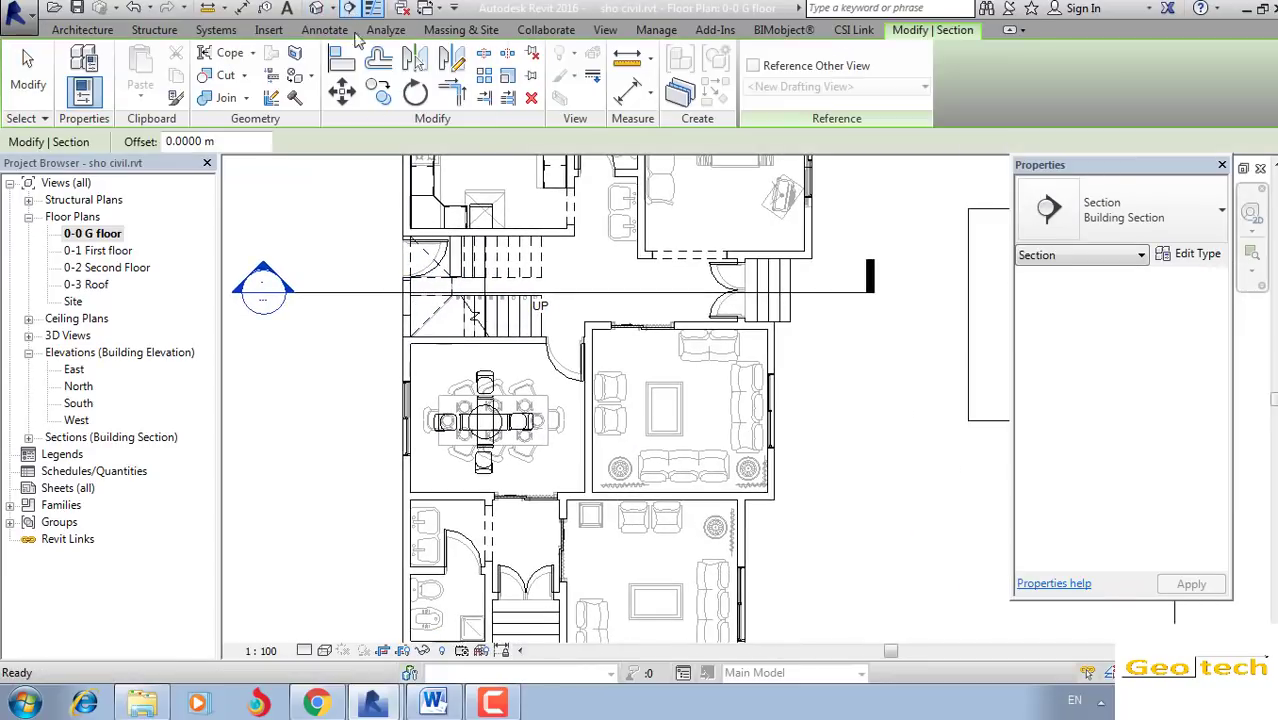
pyautogui.scroll(-1, 504, 567)
pyautogui.scroll(2, 504, 567)
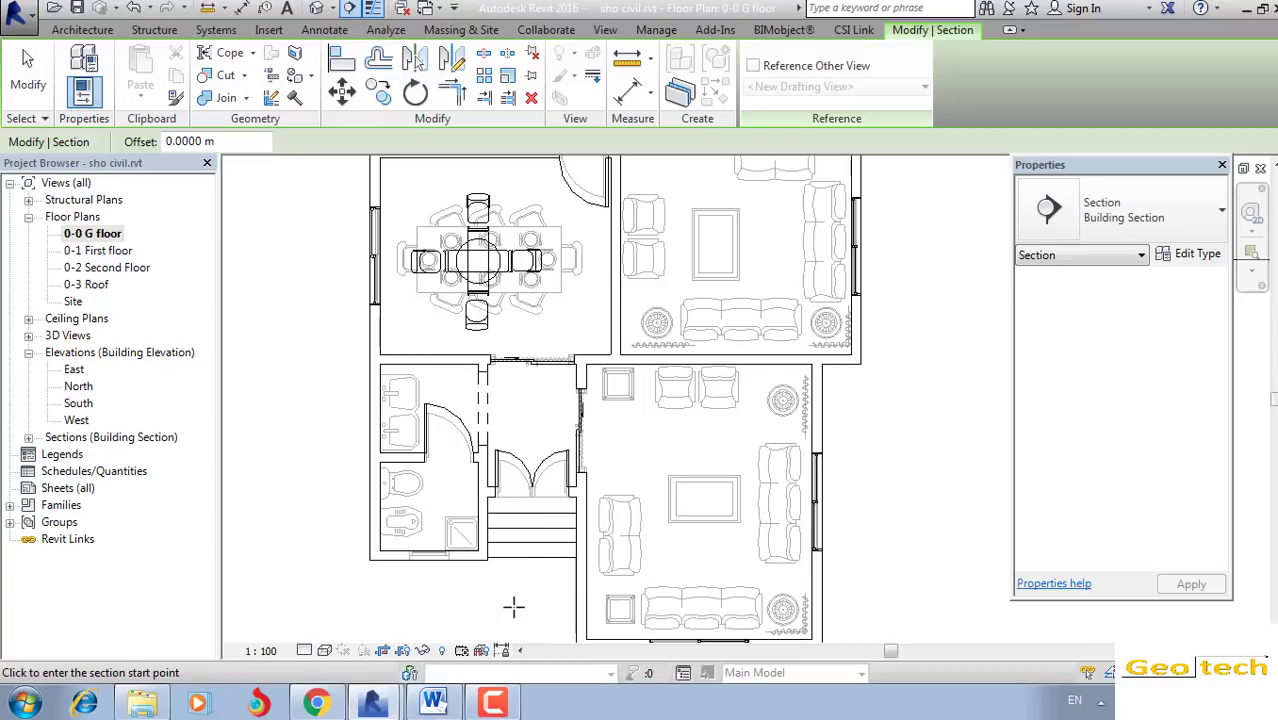
pyautogui.click(452, 507)
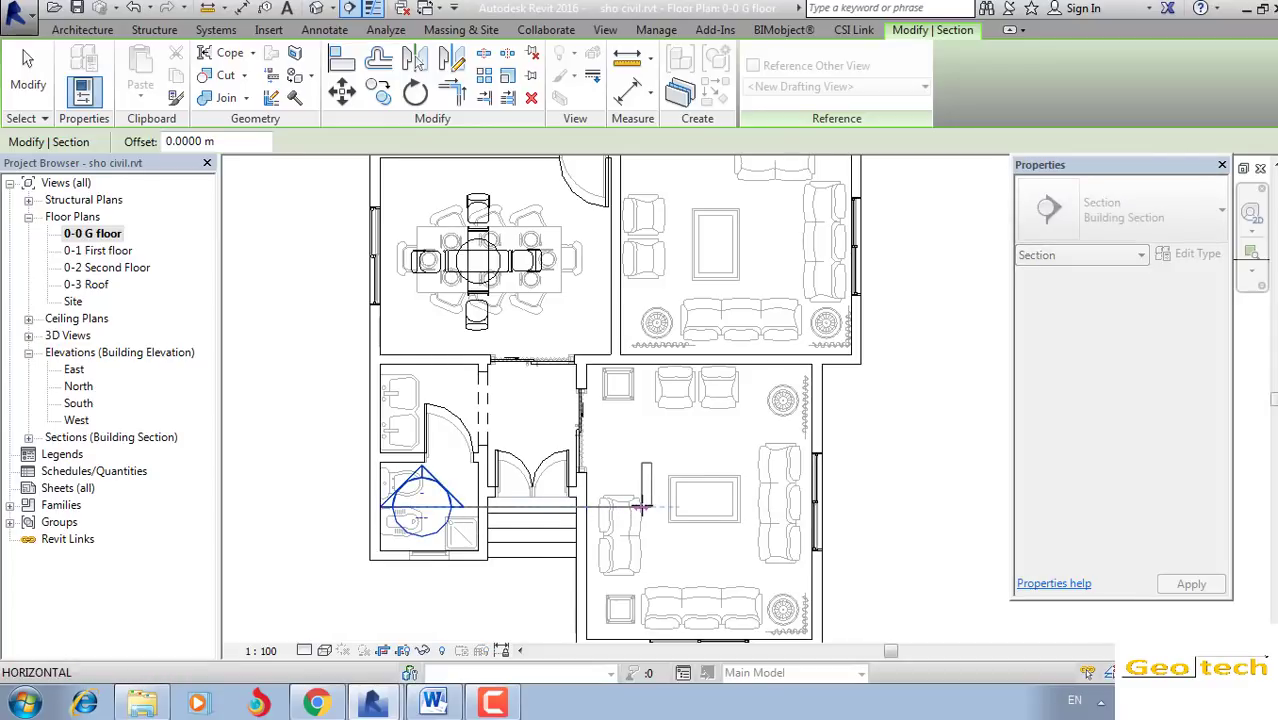
pyautogui.press('Escape')
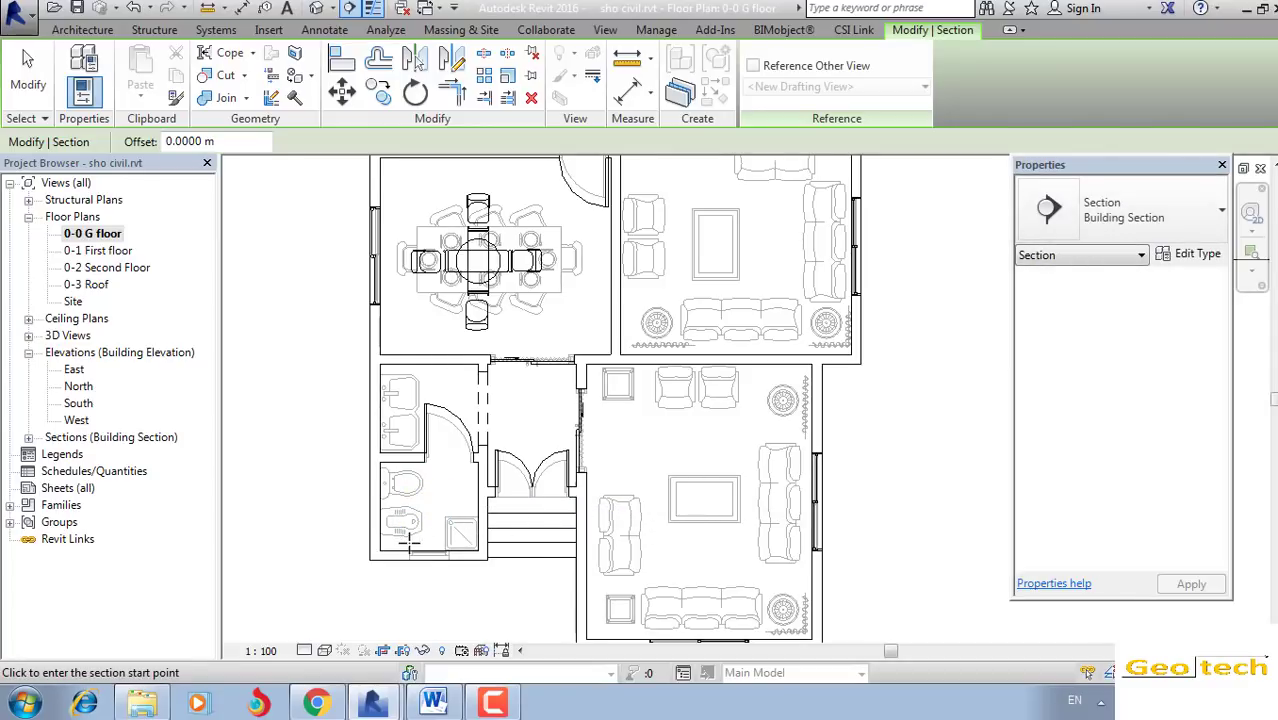
pyautogui.click(420, 512)
pyautogui.click(652, 510)
pyautogui.press('Escape')
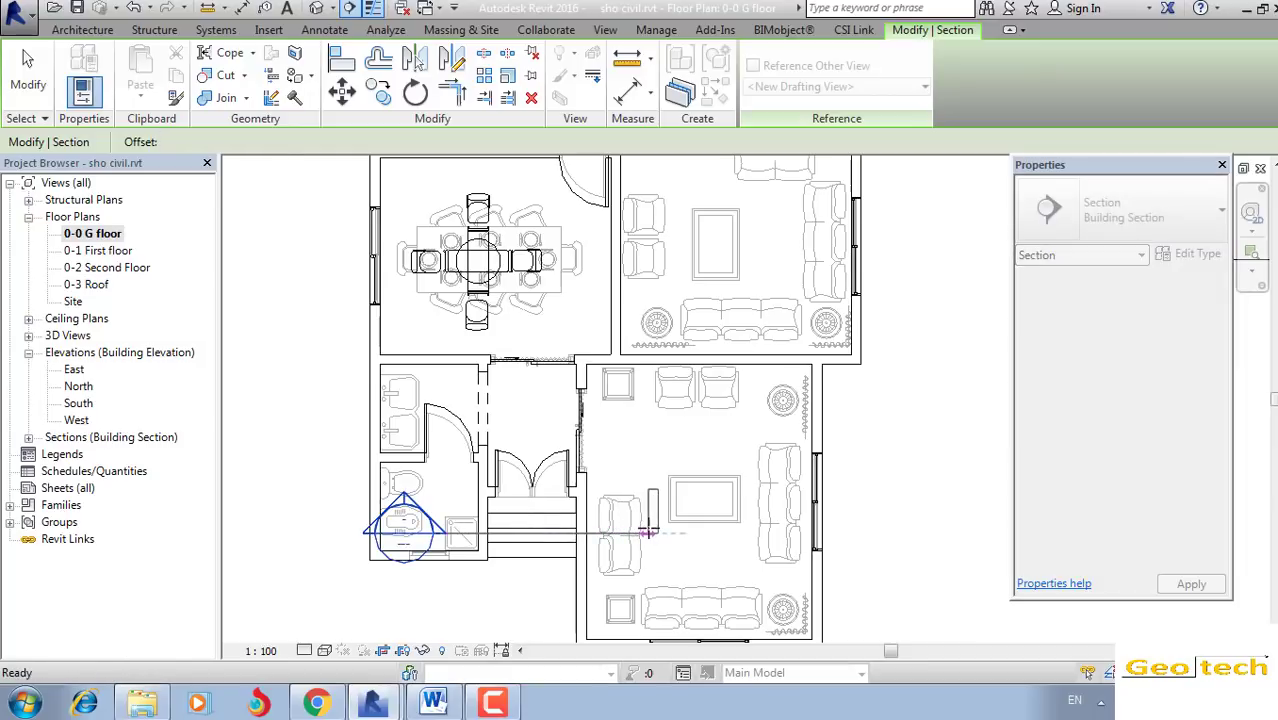
pyautogui.press('Escape')
pyautogui.doubleClick(406, 520)
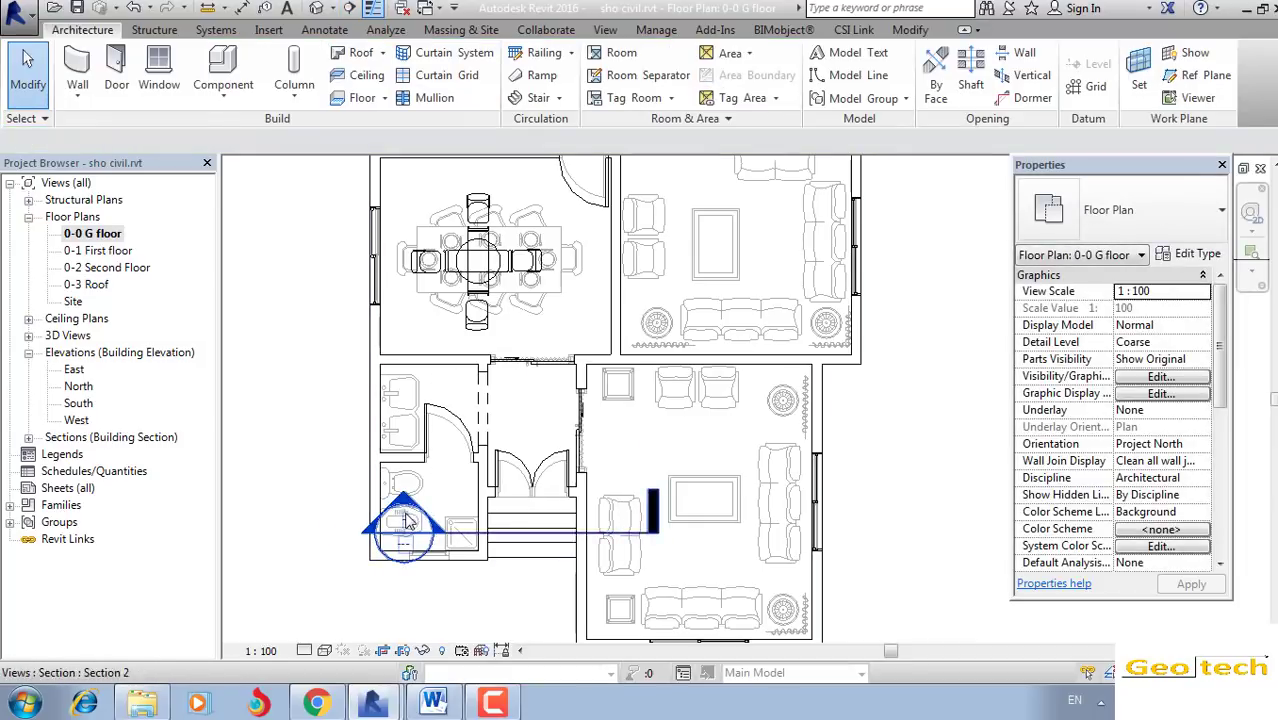
pyautogui.scroll(2, 659, 553)
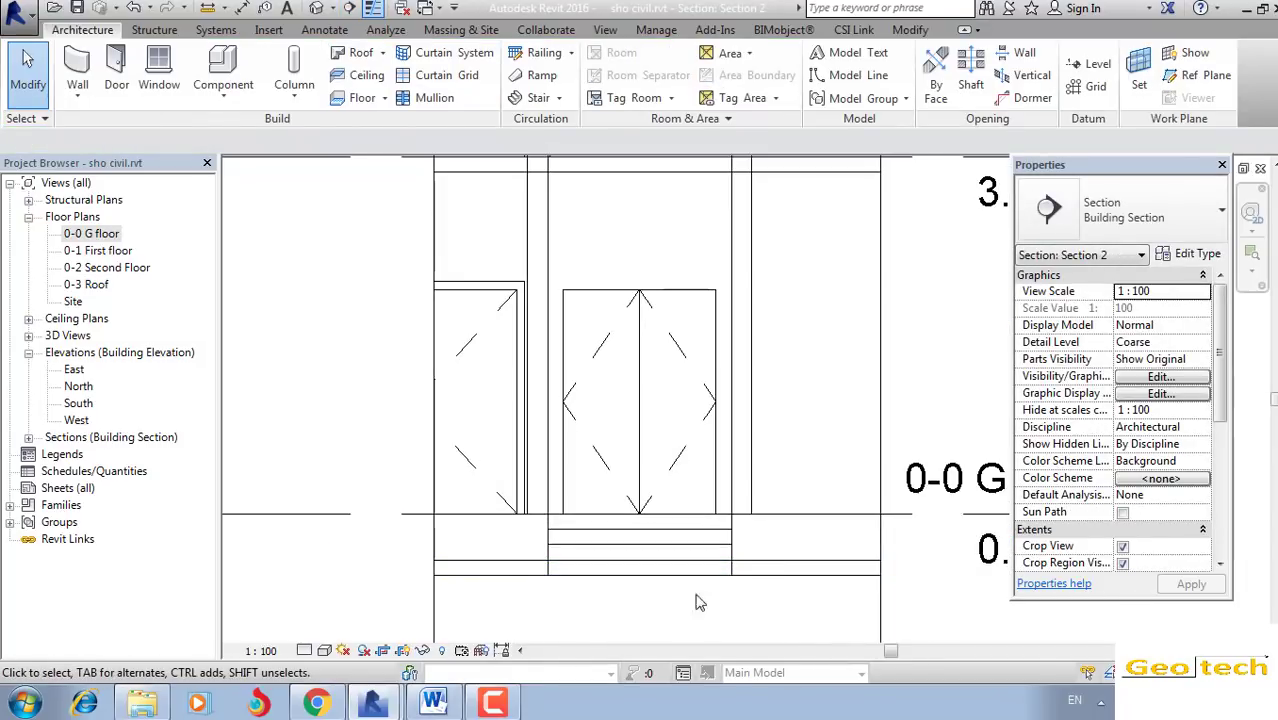
pyautogui.doubleClick(100, 235)
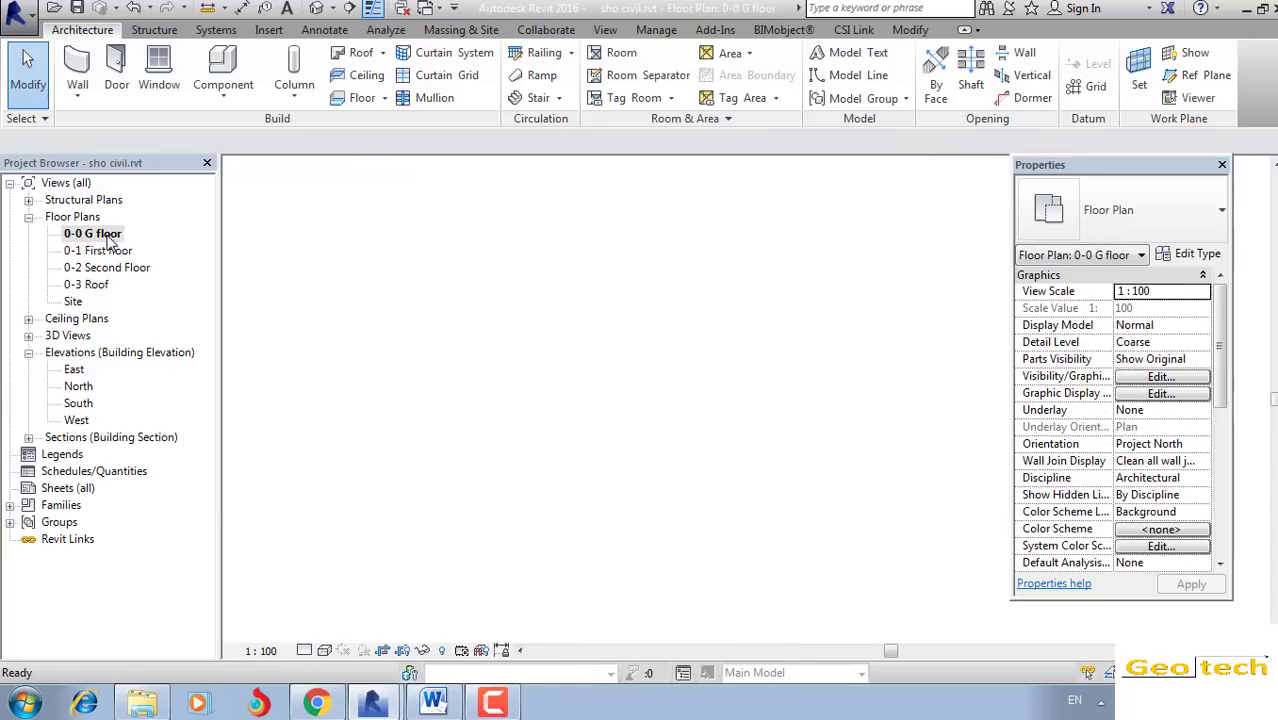
pyautogui.scroll(2, 484, 337)
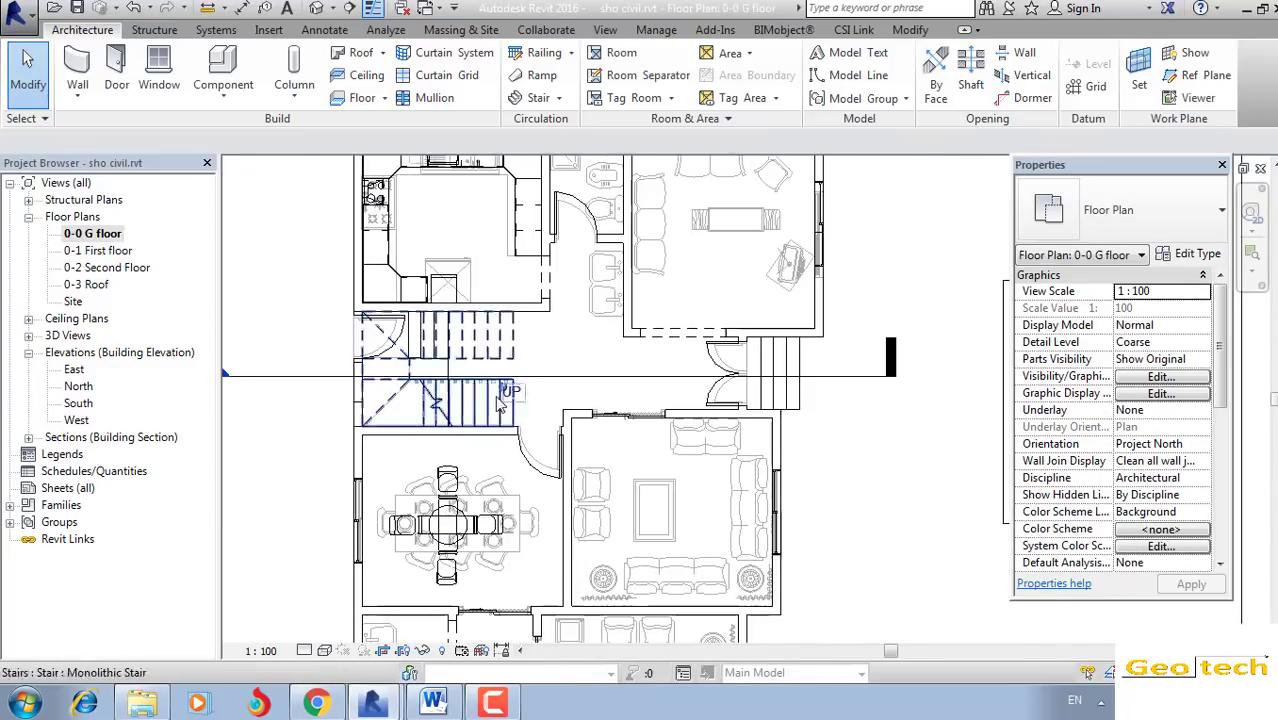
pyautogui.scroll(1, 484, 337)
pyautogui.moveTo(465, 383); pyautogui.dragTo(463, 463, button='middle')
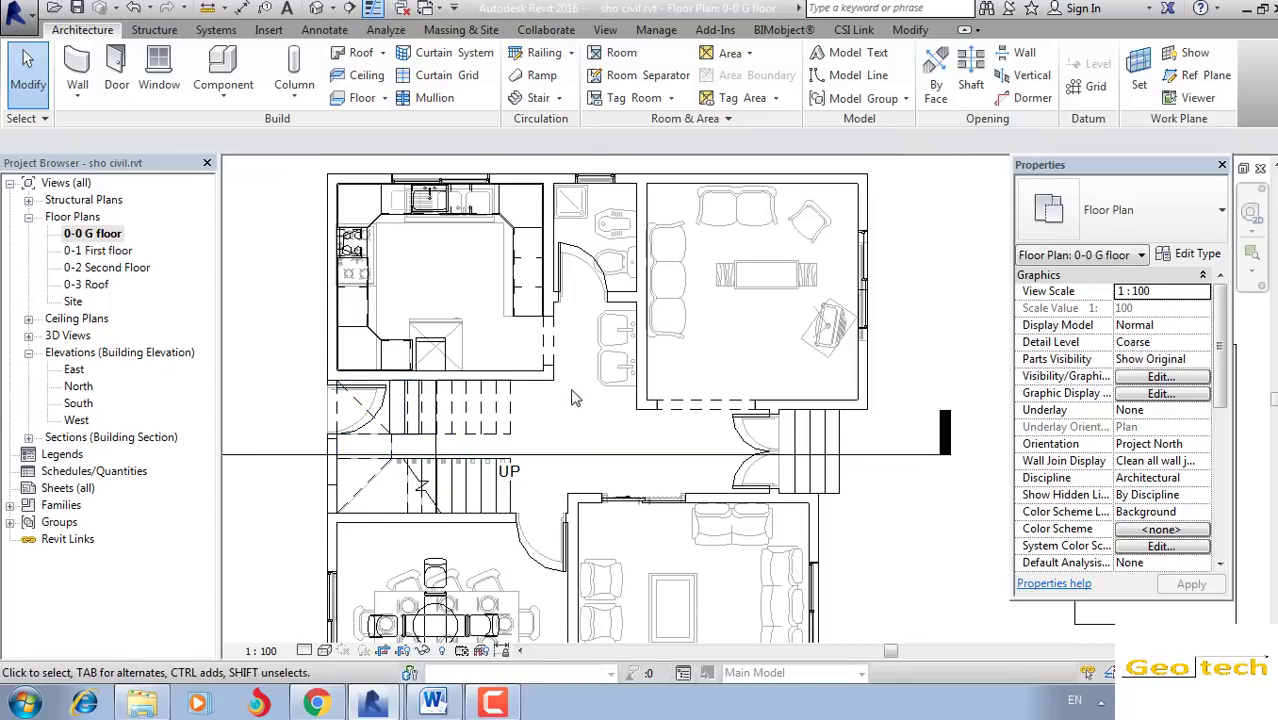
pyautogui.scroll(-2, 574, 398)
pyautogui.scroll(-1, 570, 398)
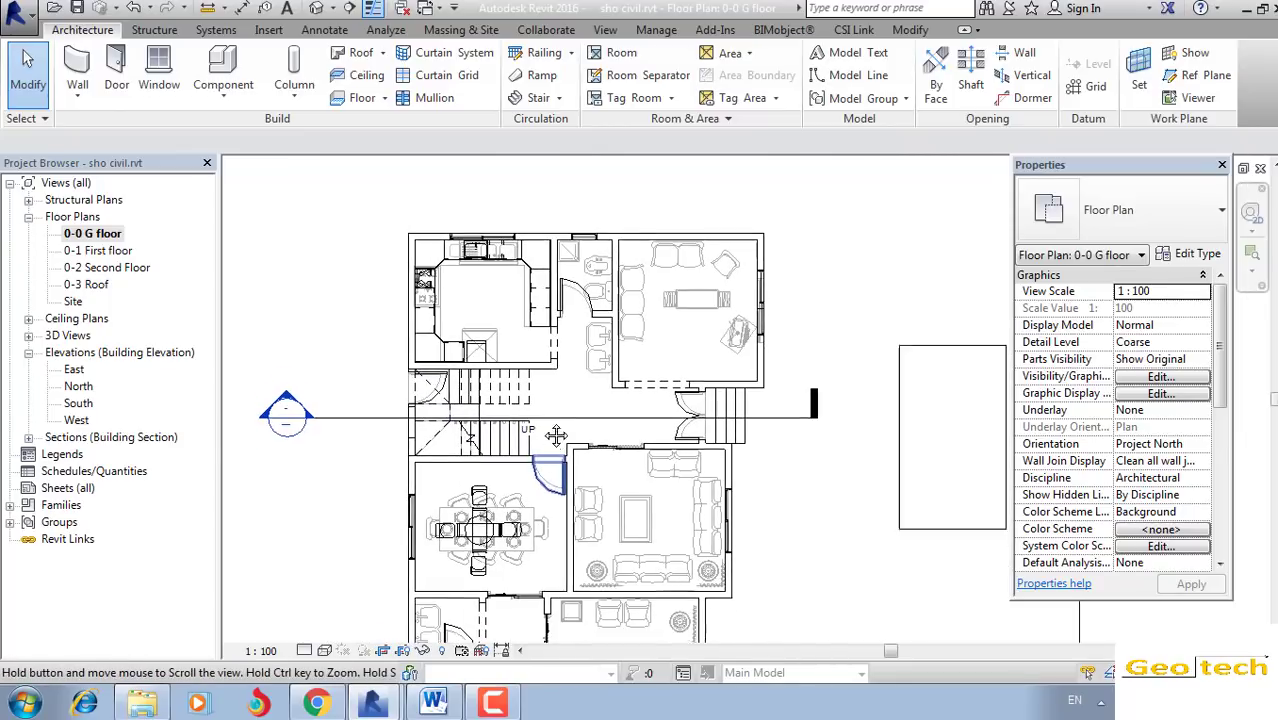
pyautogui.moveTo(549, 472); pyautogui.dragTo(547, 409, button='middle')
pyautogui.moveTo(703, 375); pyautogui.dragTo(721, 388, button='middle')
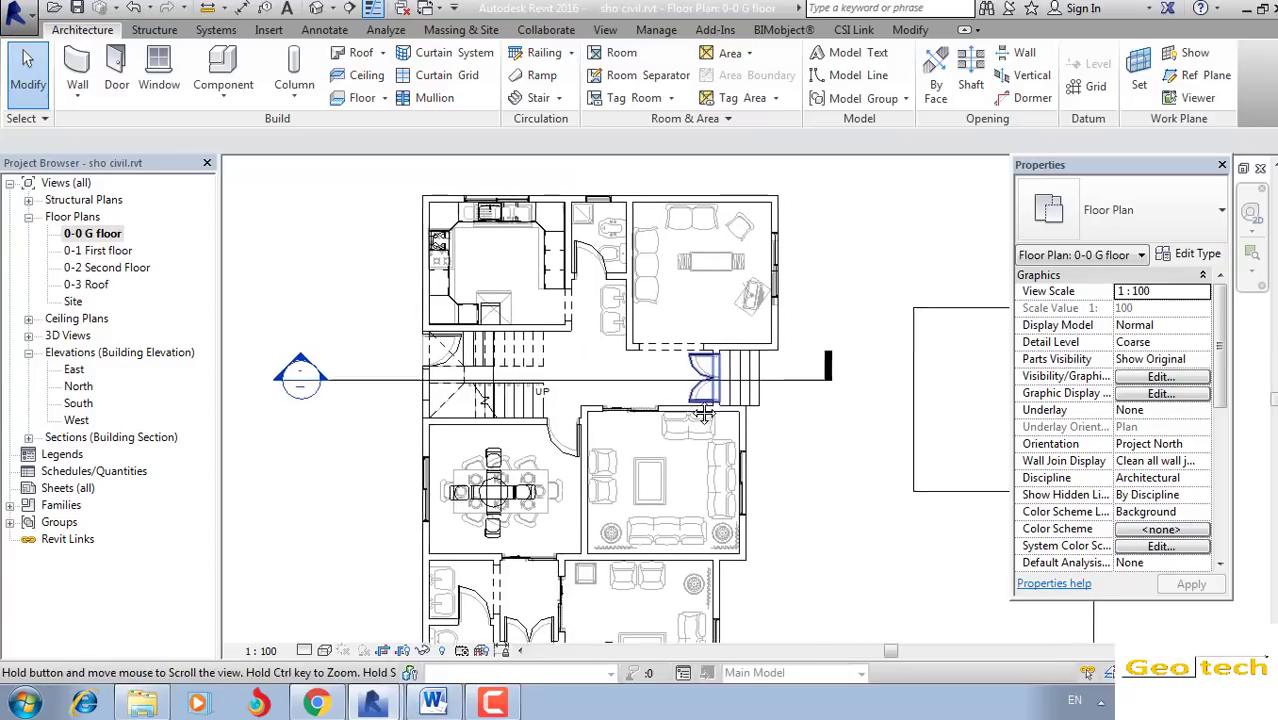
pyautogui.rightClick(93, 471)
pyautogui.click(160, 477)
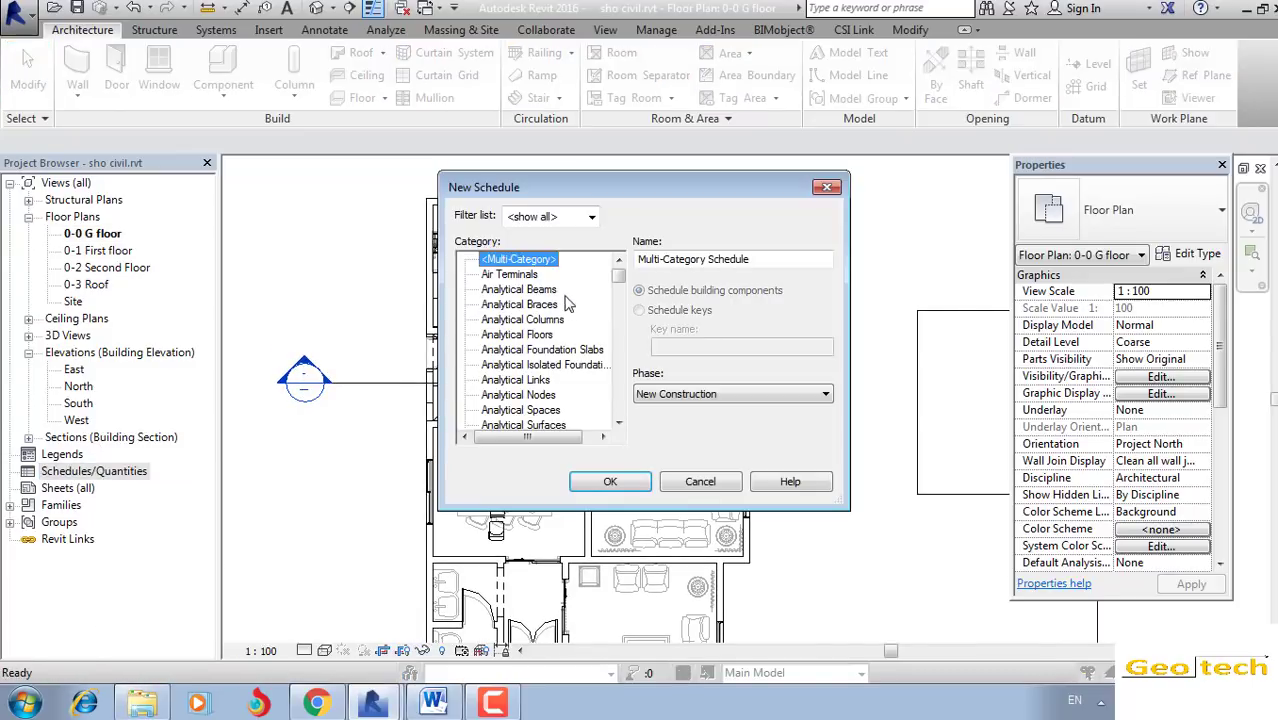
pyautogui.moveTo(617, 278); pyautogui.dragTo(618, 408)
pyautogui.click(494, 395)
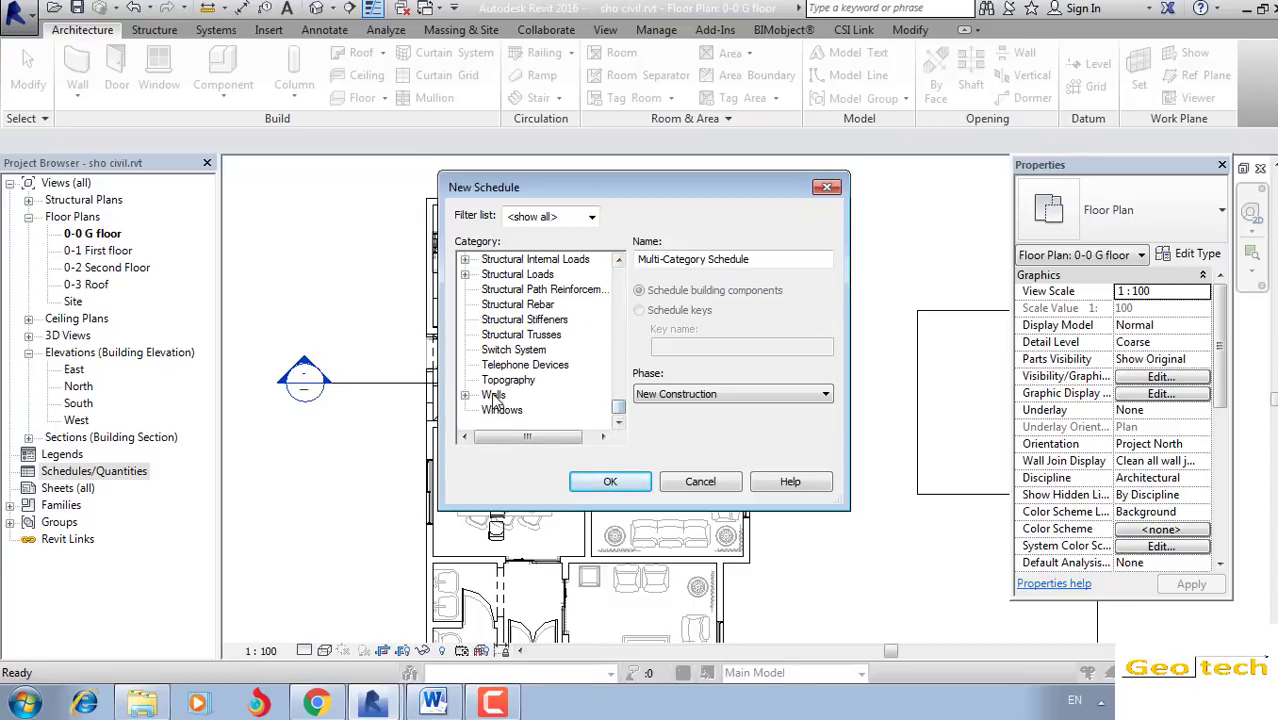
pyautogui.click(640, 482)
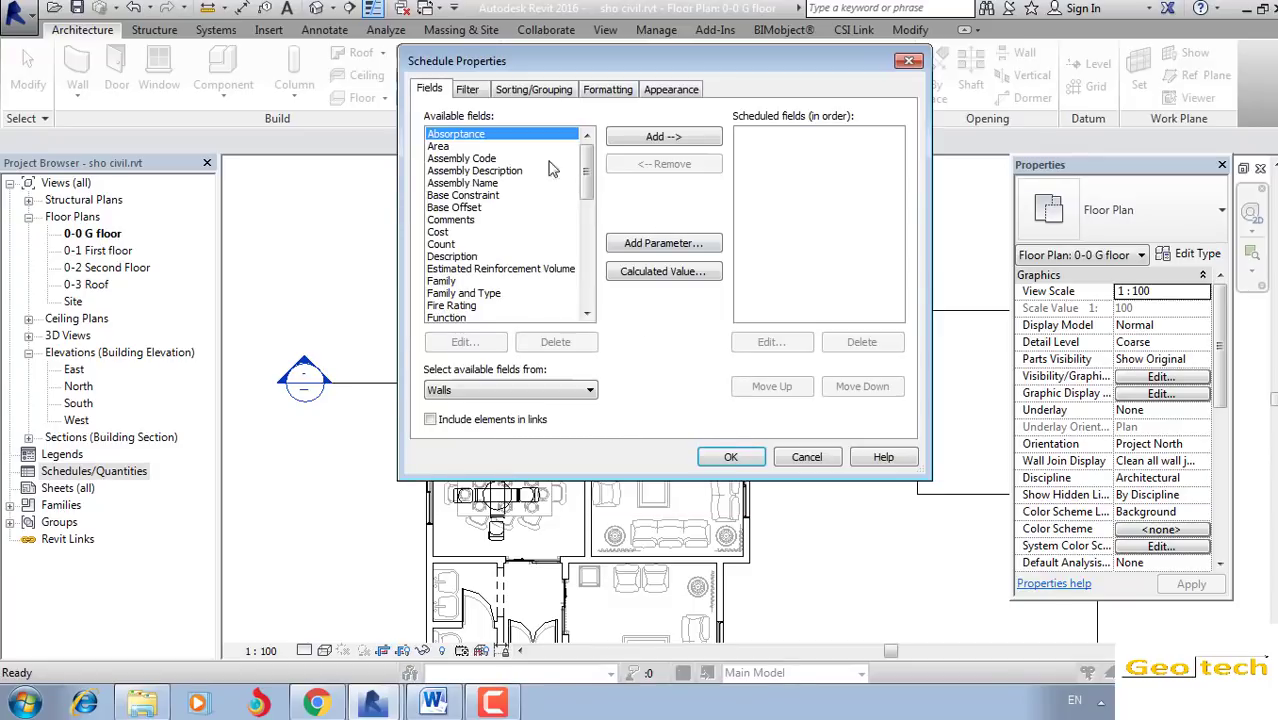
pyautogui.moveTo(587, 170); pyautogui.dragTo(588, 318)
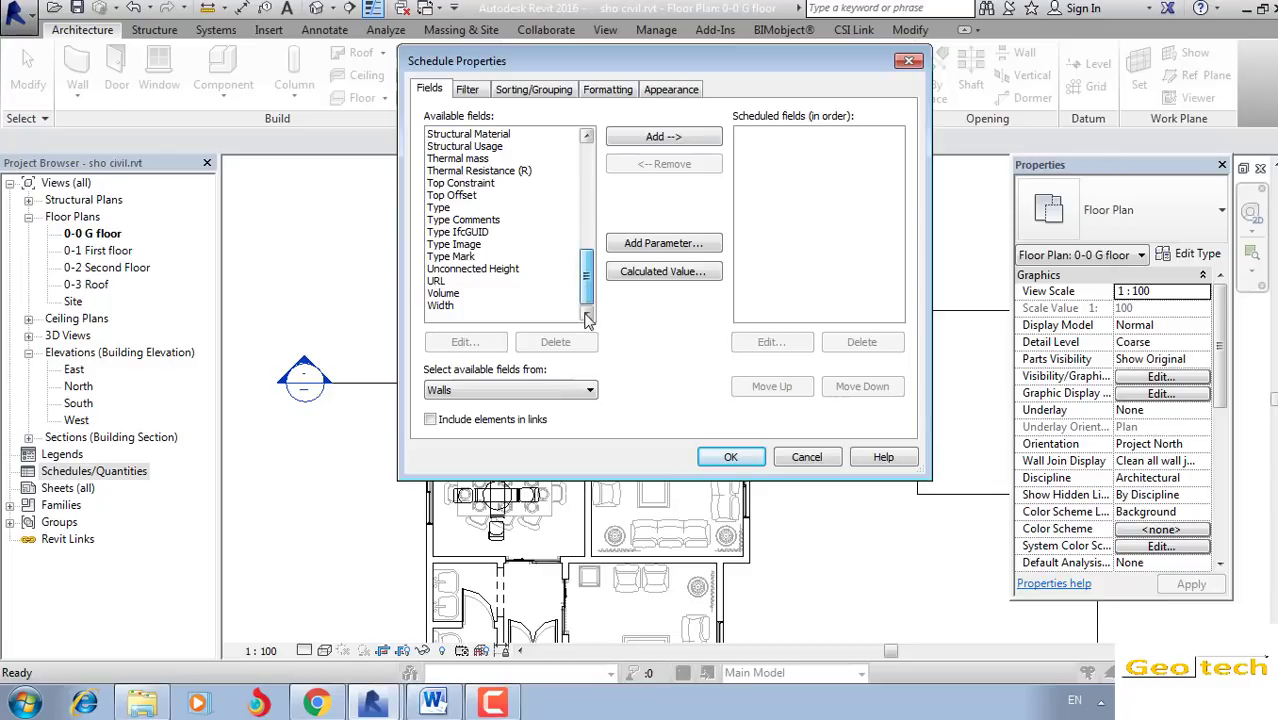
pyautogui.click(908, 61)
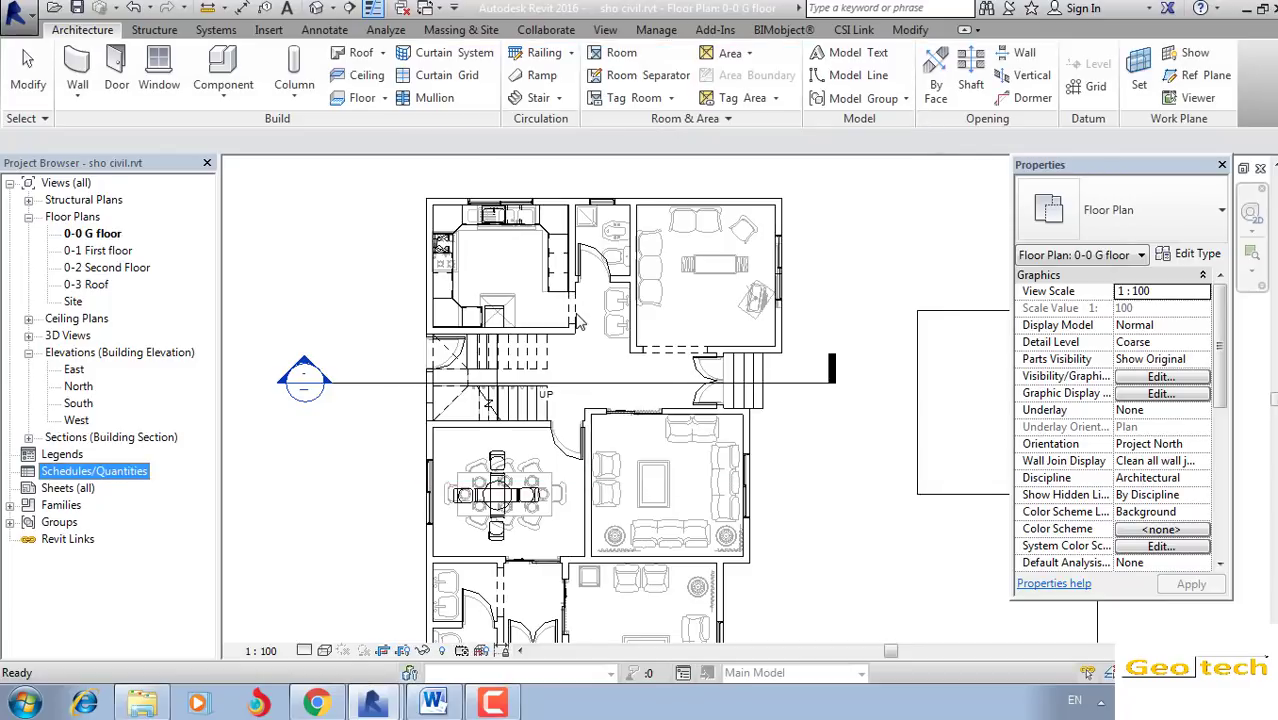
pyautogui.click(577, 363)
pyautogui.scroll(-1, 577, 365)
pyautogui.scroll(2, 579, 372)
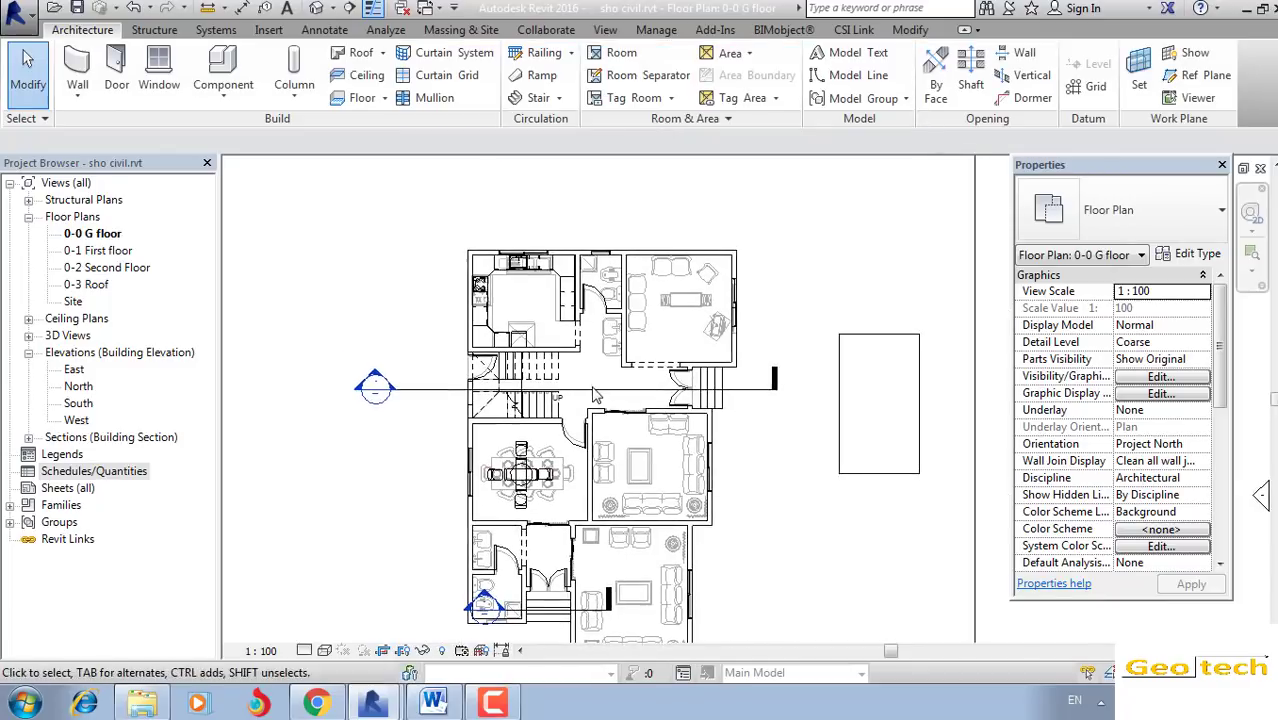
pyautogui.scroll(2, 580, 375)
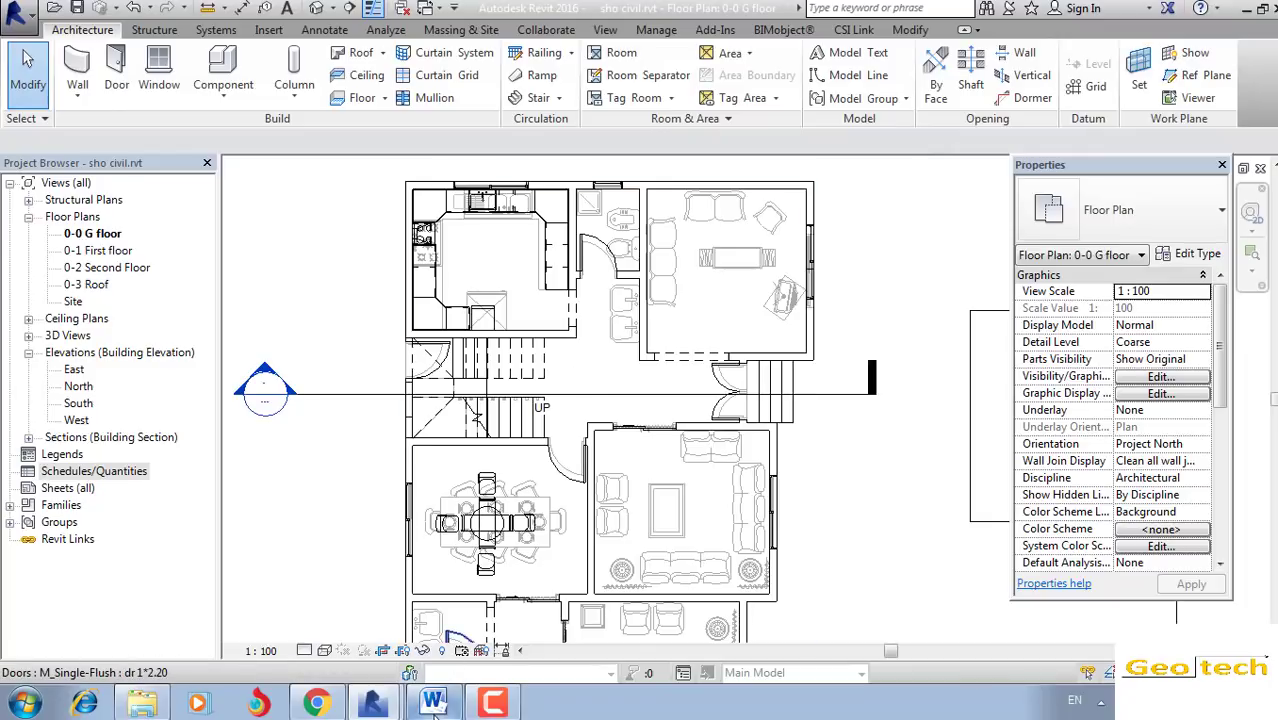
pyautogui.hotkey('alt', 'Tab')
# Step: Scroll the Word tutorial back to the start of the document
pyautogui.scroll(4, 612, 350)
pyautogui.scroll(5, 610, 360)
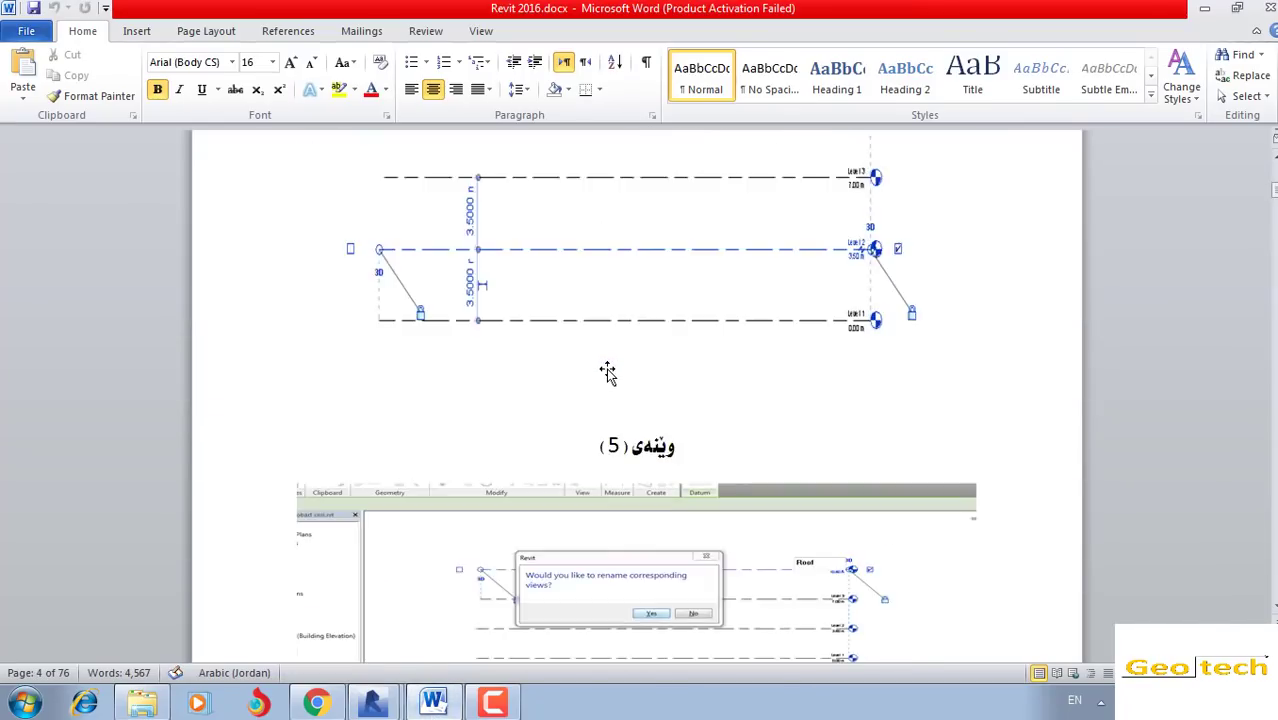
pyautogui.scroll(5, 608, 368)
pyautogui.scroll(5, 607, 370)
pyautogui.scroll(5, 607, 370)
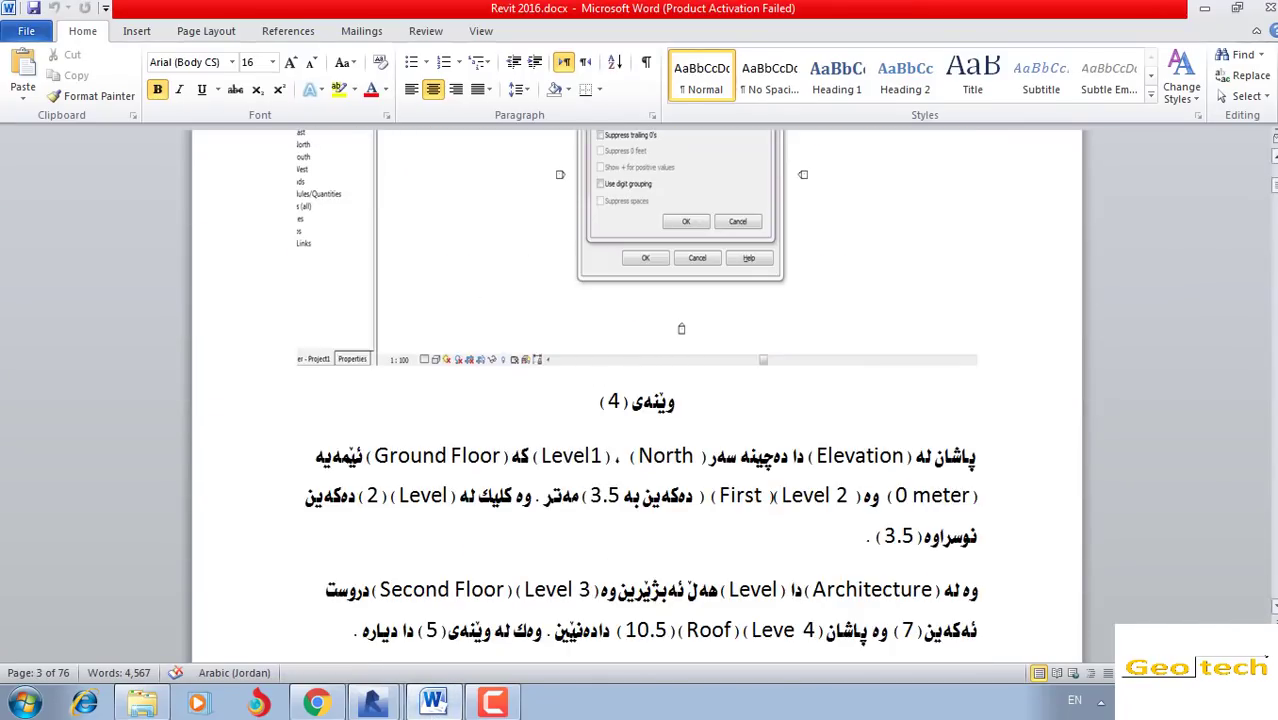
pyautogui.hotkey('ctrl', 'Home')
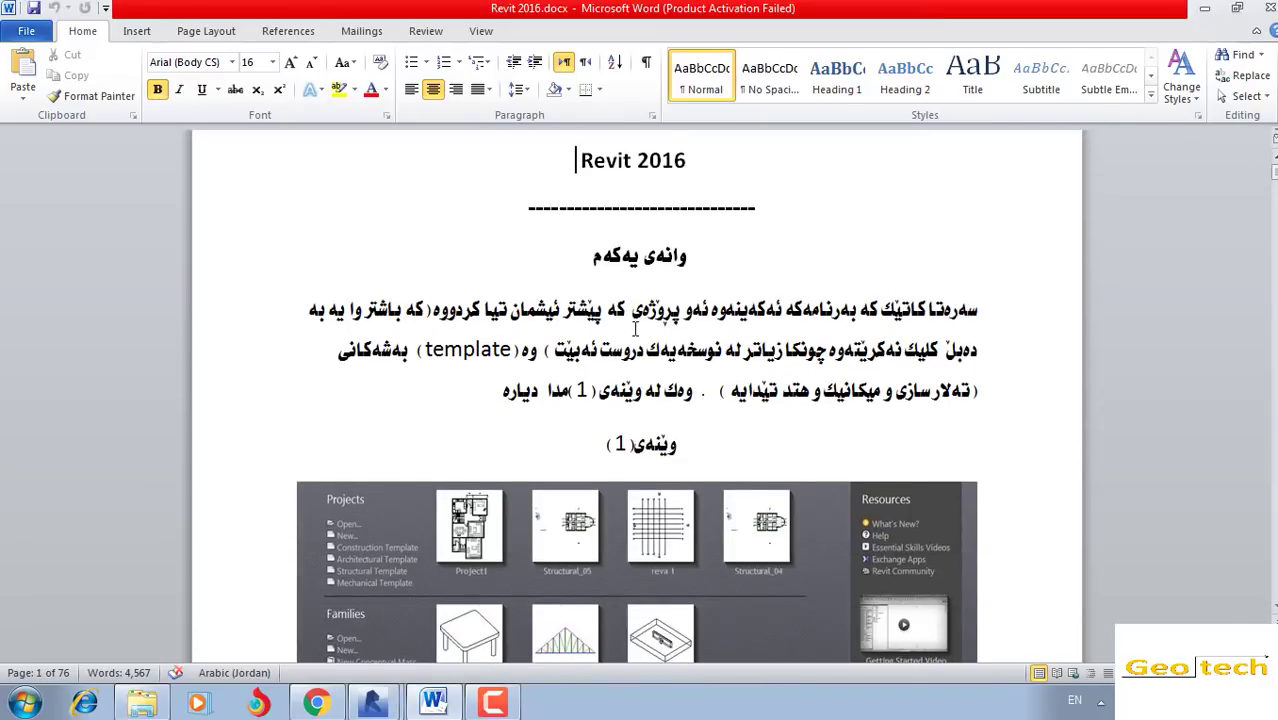
# Step: Switch from Word to the zwhri nwstn.rvt bedroom render and enlarge the image
pyautogui.click(372, 703)
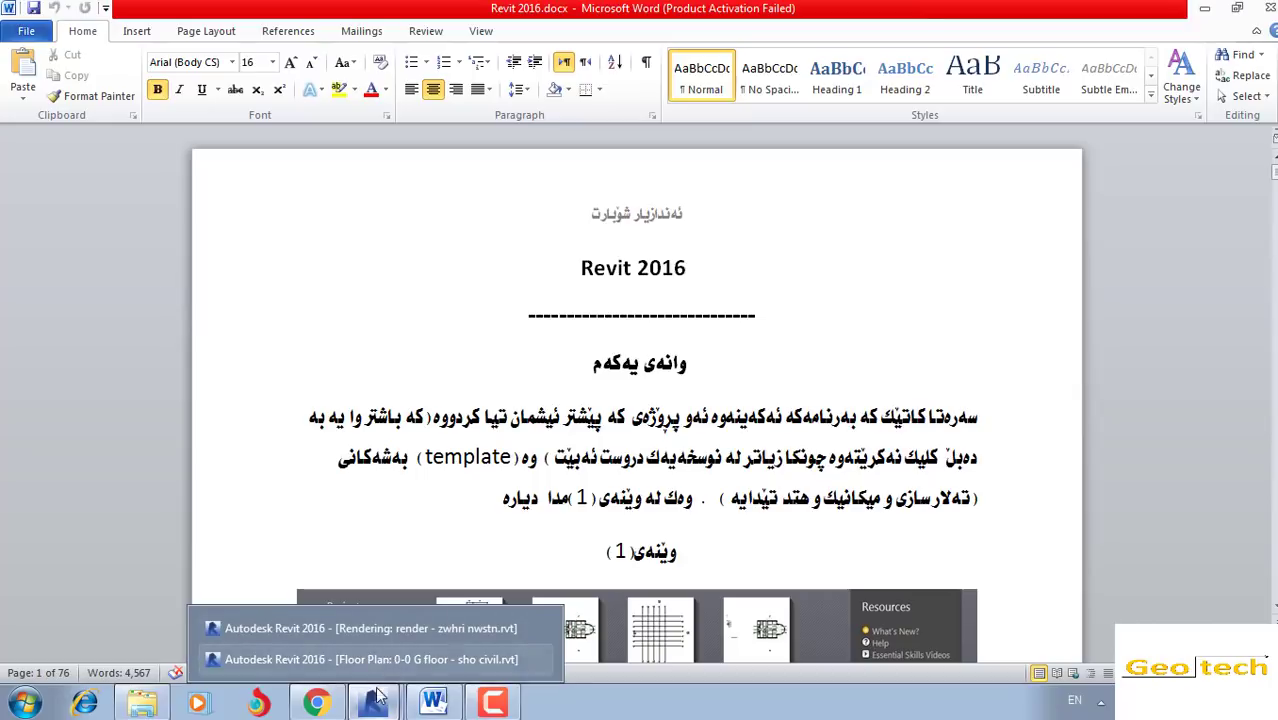
pyautogui.click(365, 659)
pyautogui.click(372, 703)
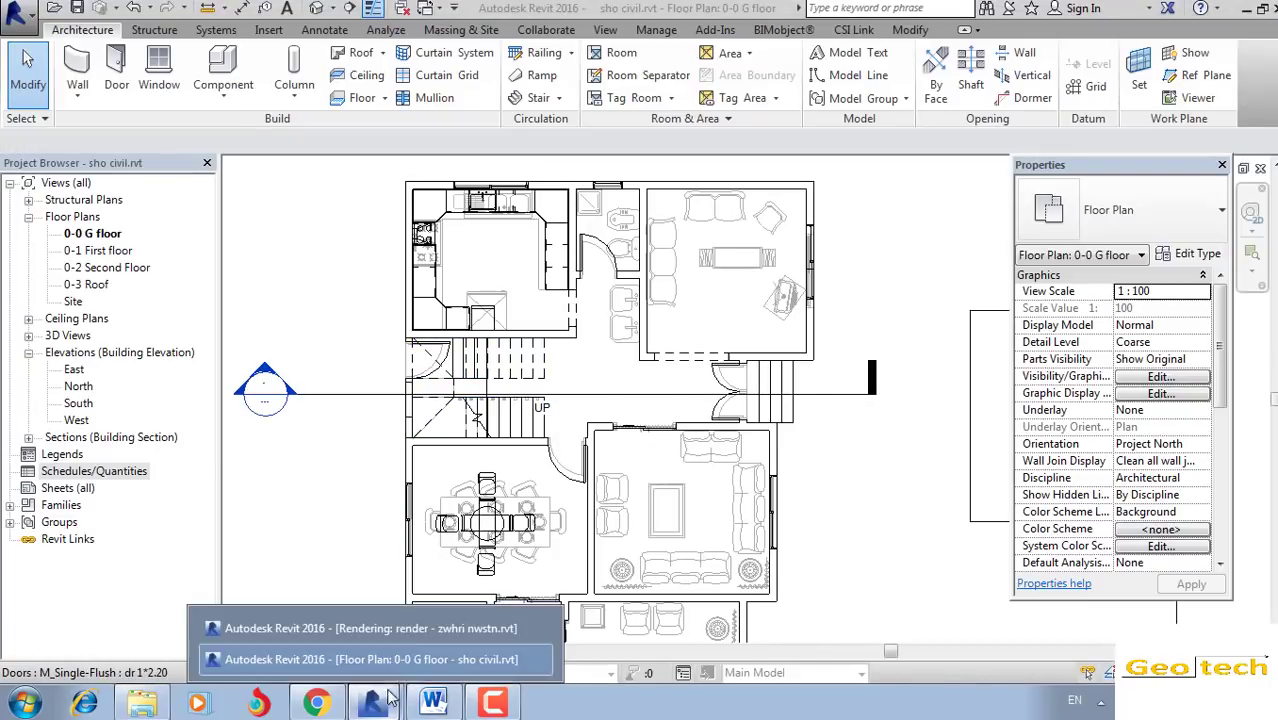
pyautogui.click(300, 537)
pyautogui.moveTo(493, 338)
pyautogui.mouseDown(button='middle')
pyautogui.moveTo(520, 337)
pyautogui.moveTo(508, 369)
pyautogui.mouseUp(button='middle')
pyautogui.scroll(1, 514, 367)
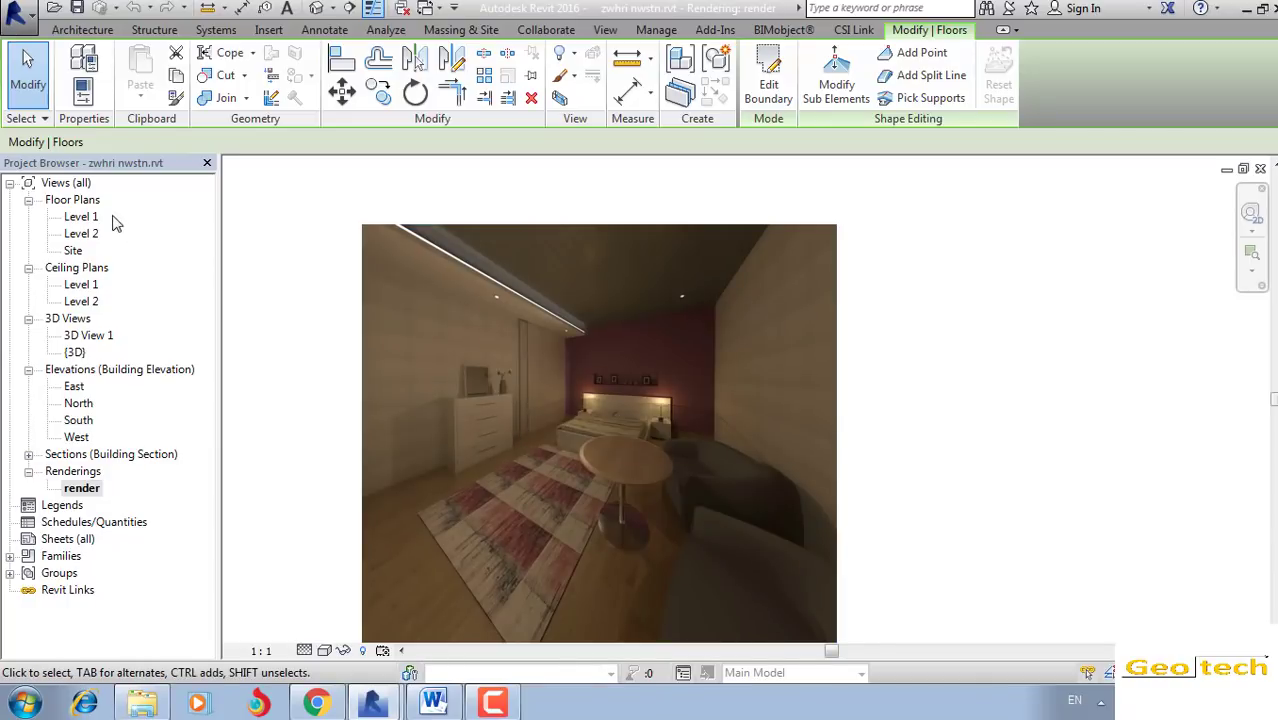
# Step: Zoom into the bedroom render to inspect the bed, then zoom back out
pyautogui.scroll(2, 488, 392)
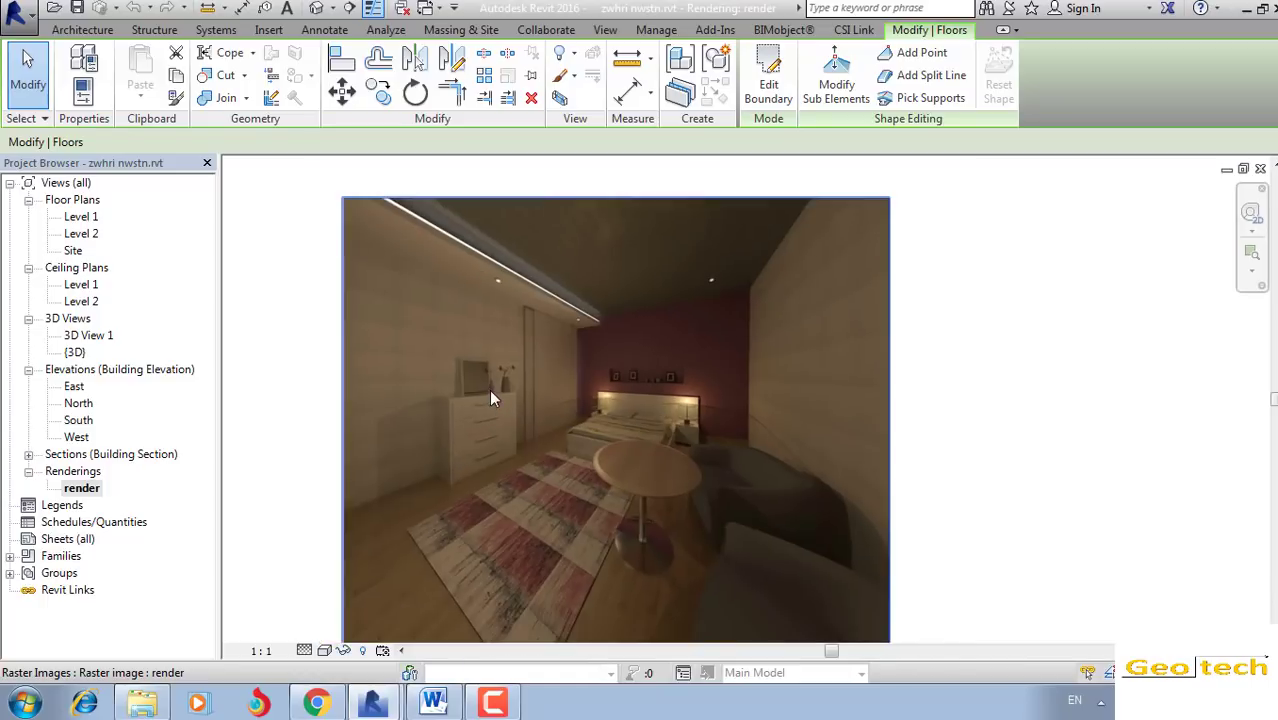
pyautogui.scroll(2, 597, 425)
pyautogui.scroll(2, 597, 425)
pyautogui.moveTo(726, 273); pyautogui.dragTo(705, 394, button='middle')
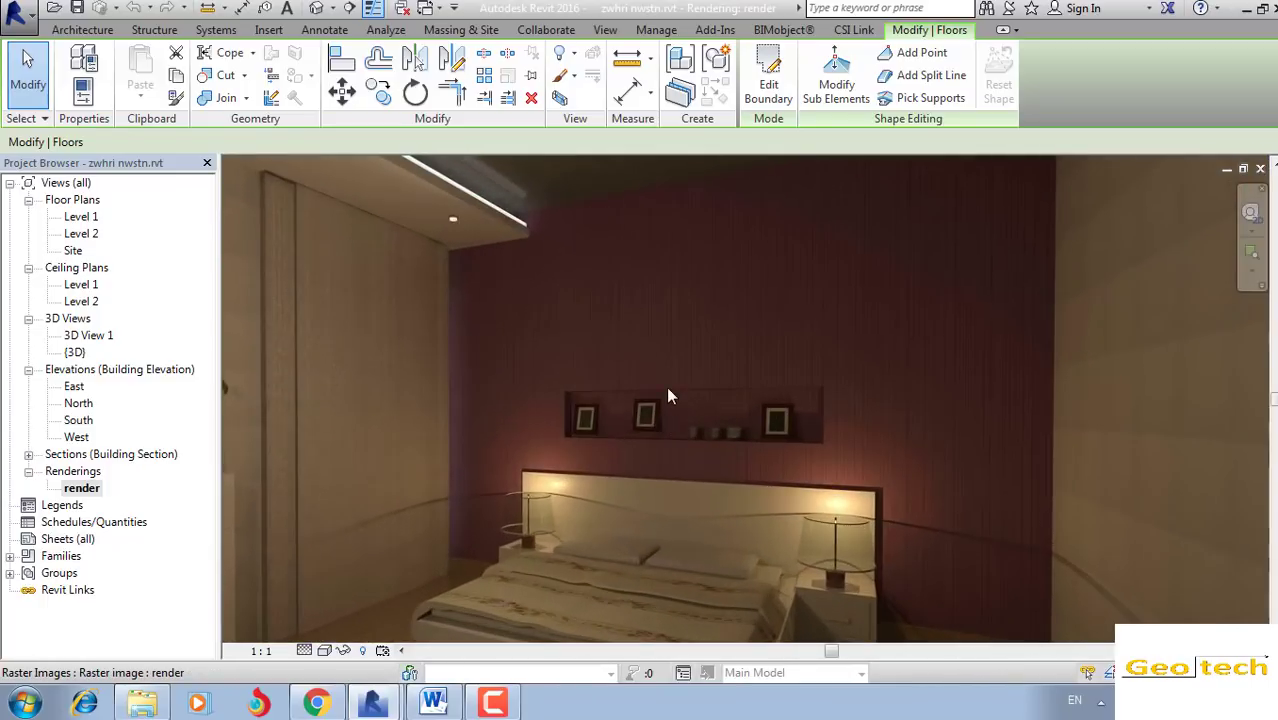
pyautogui.scroll(-2, 668, 390)
pyautogui.scroll(-1, 653, 331)
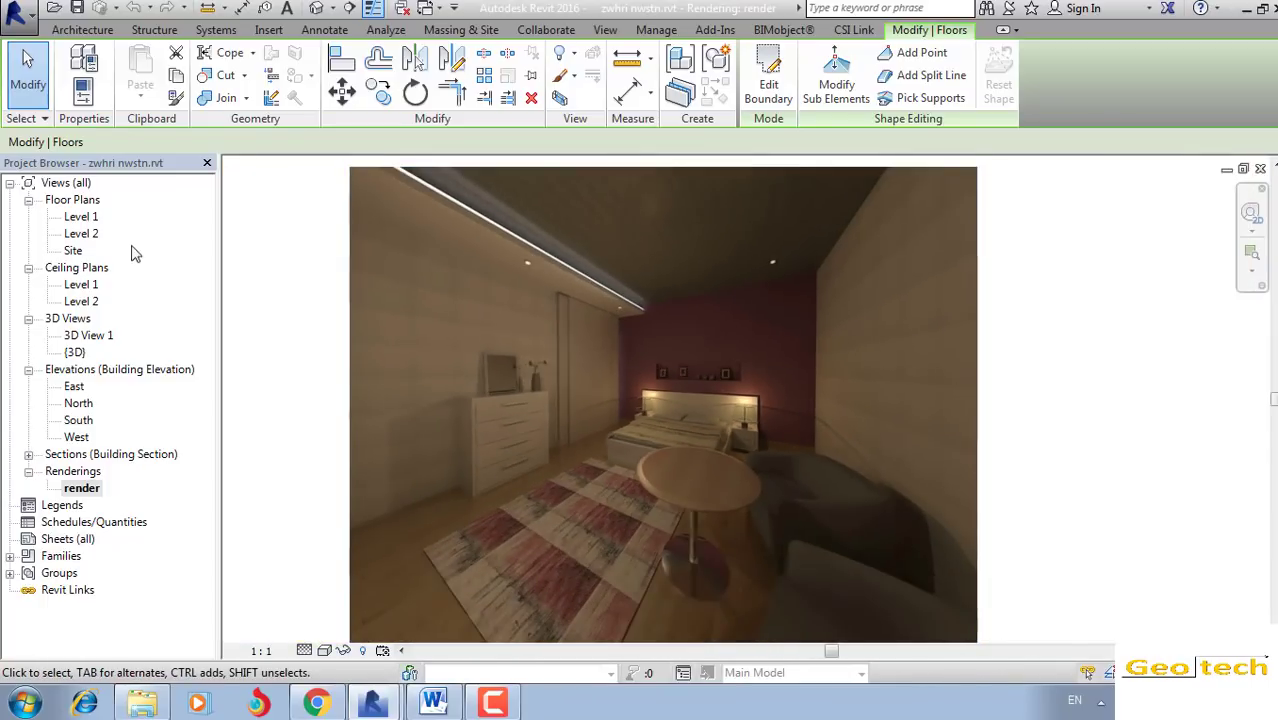
pyautogui.doubleClick(80, 217)
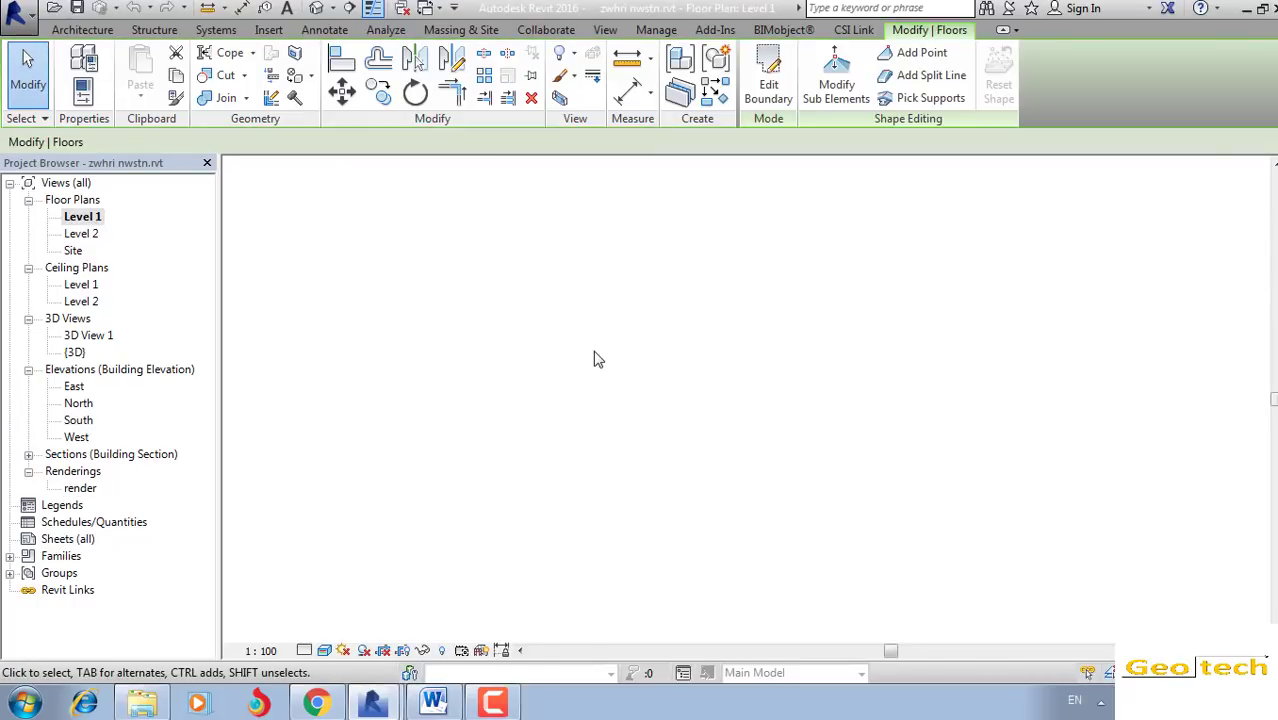
pyautogui.scroll(1, 685, 348)
pyautogui.scroll(3, 630, 380)
pyautogui.scroll(-1, 630, 380)
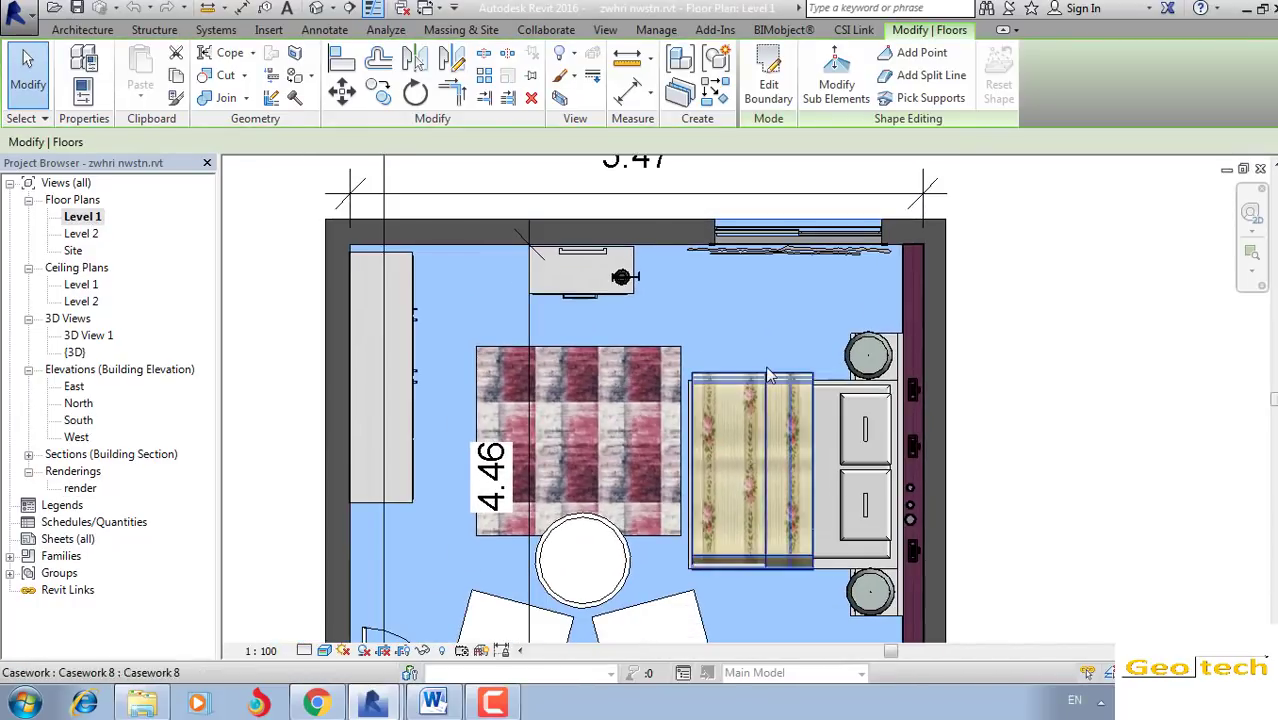
pyautogui.click(762, 382)
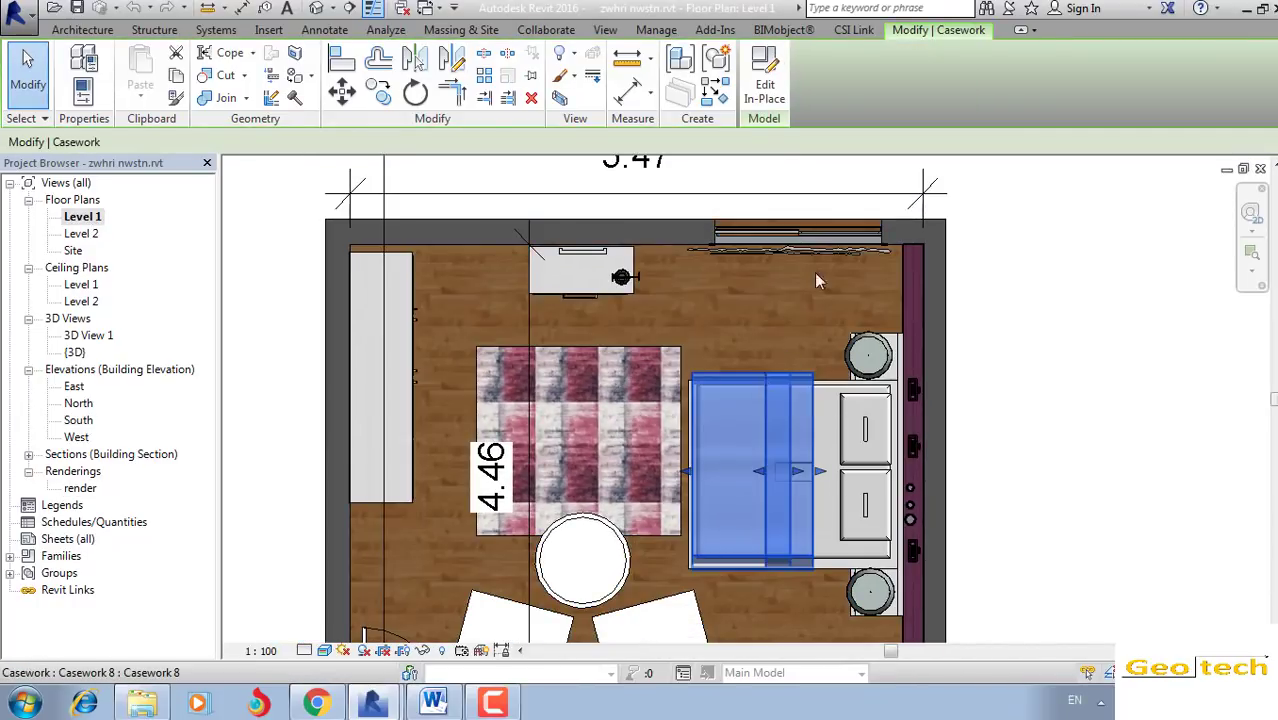
pyautogui.click(763, 75)
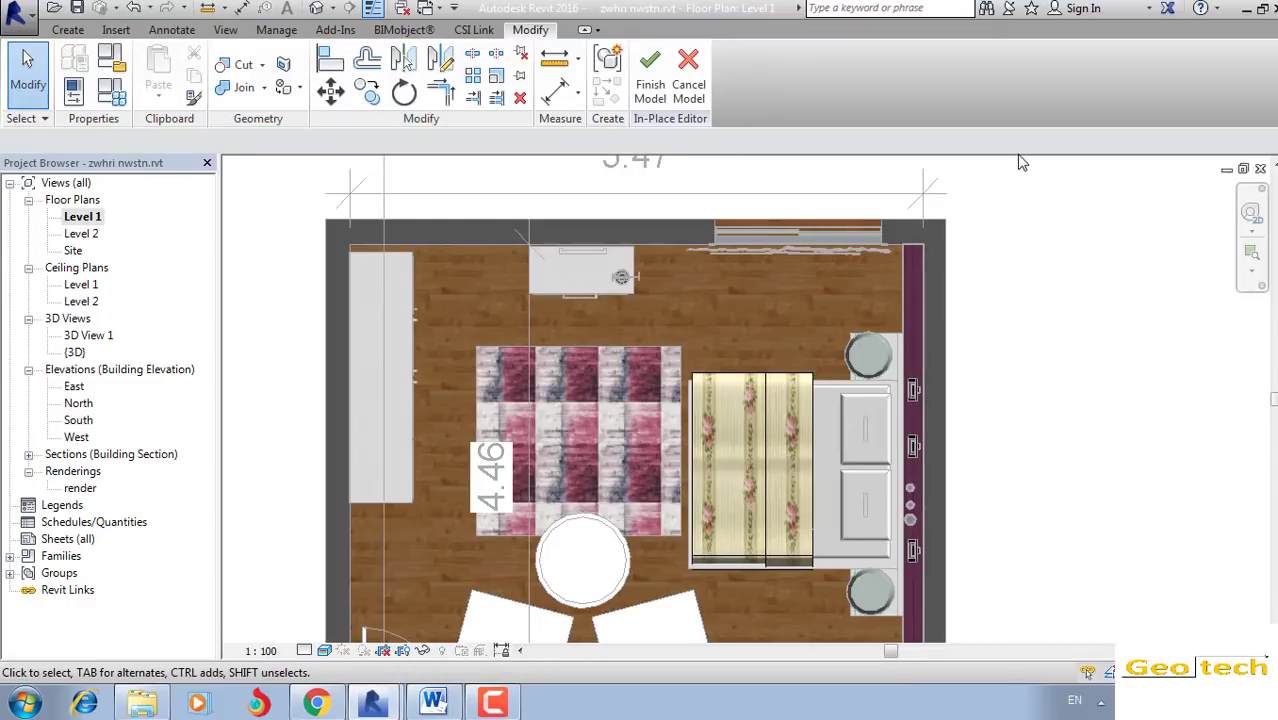
pyautogui.click(680, 100)
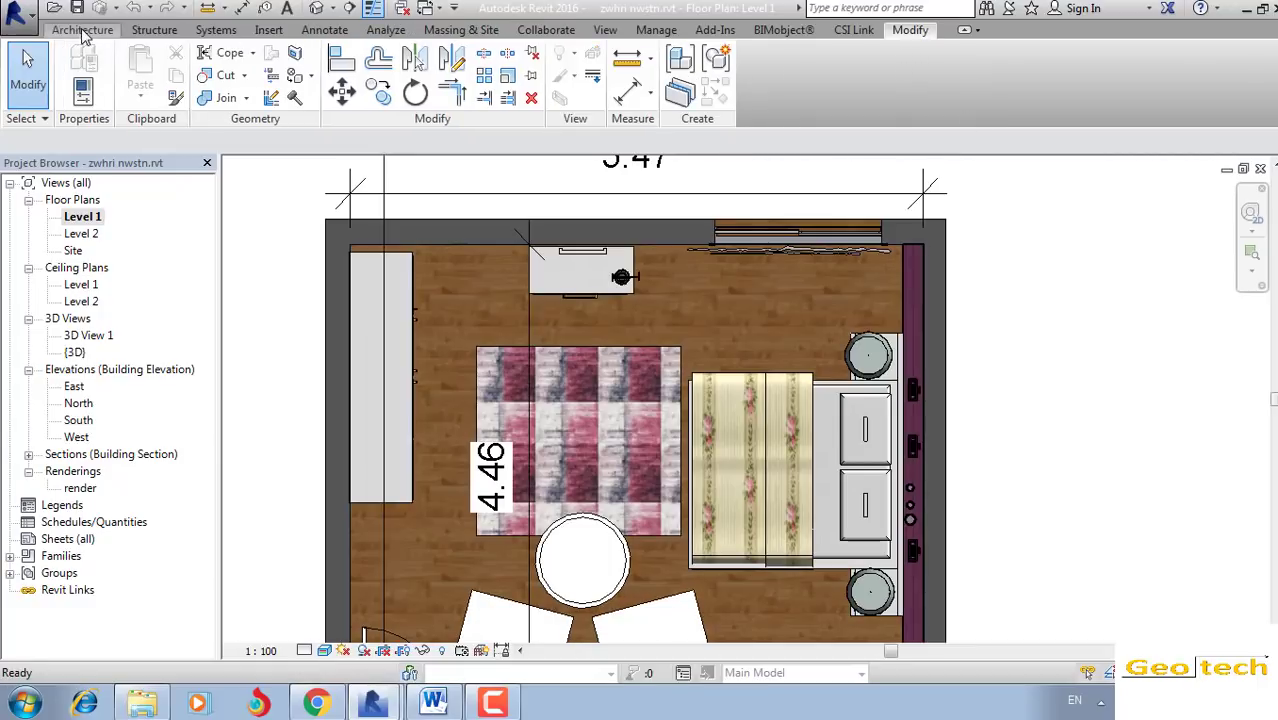
# Step: Show the Properties palette via View > User Interface, then pan to the bed and select it
pyautogui.click(605, 29)
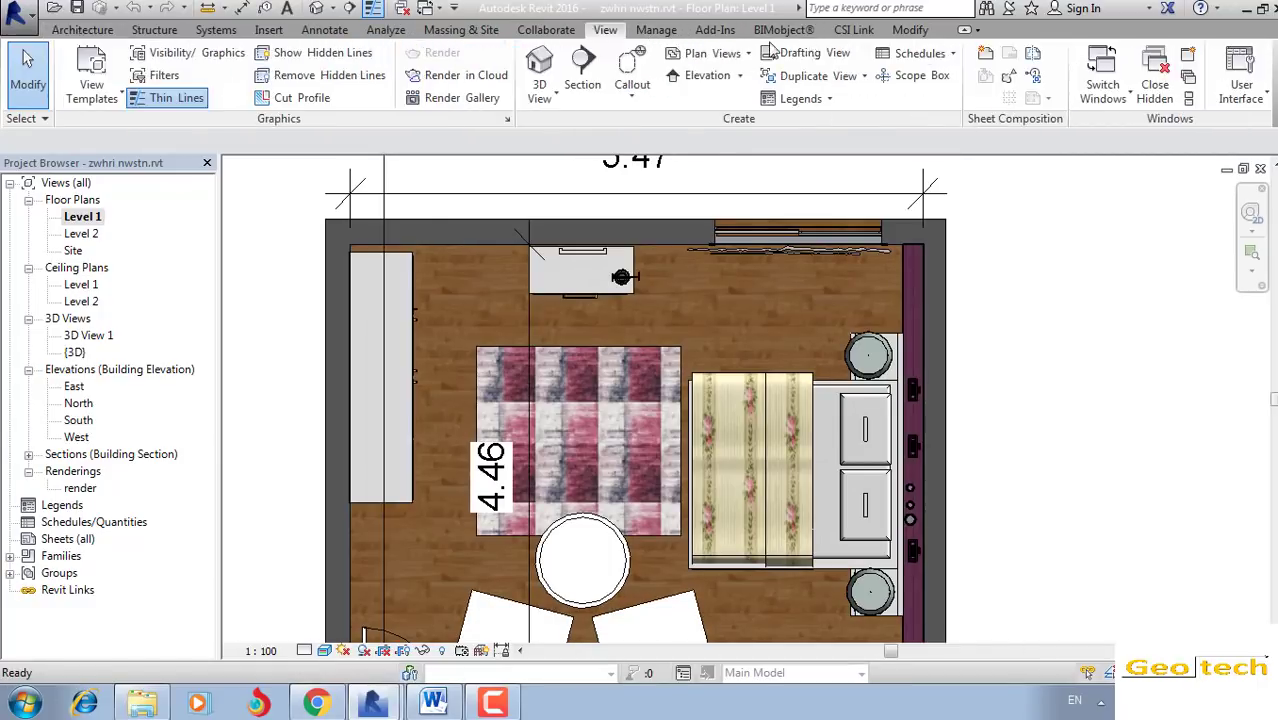
pyautogui.click(1245, 103)
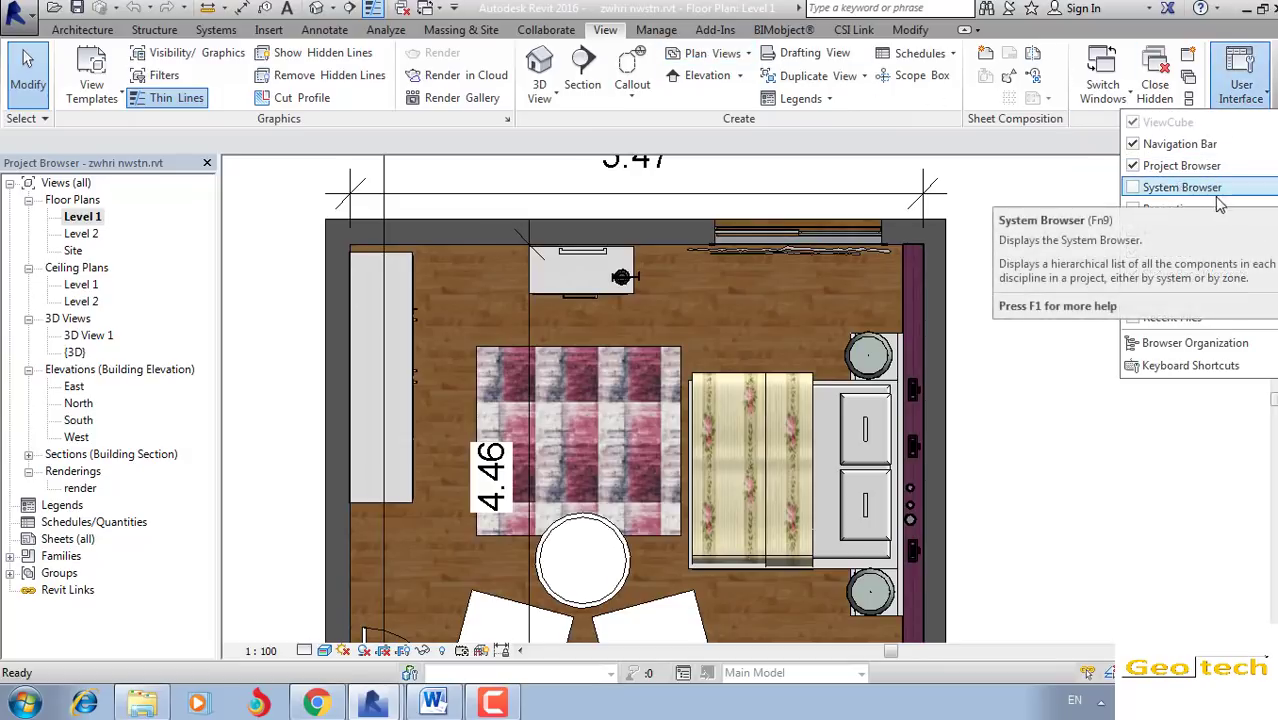
pyautogui.click(1175, 209)
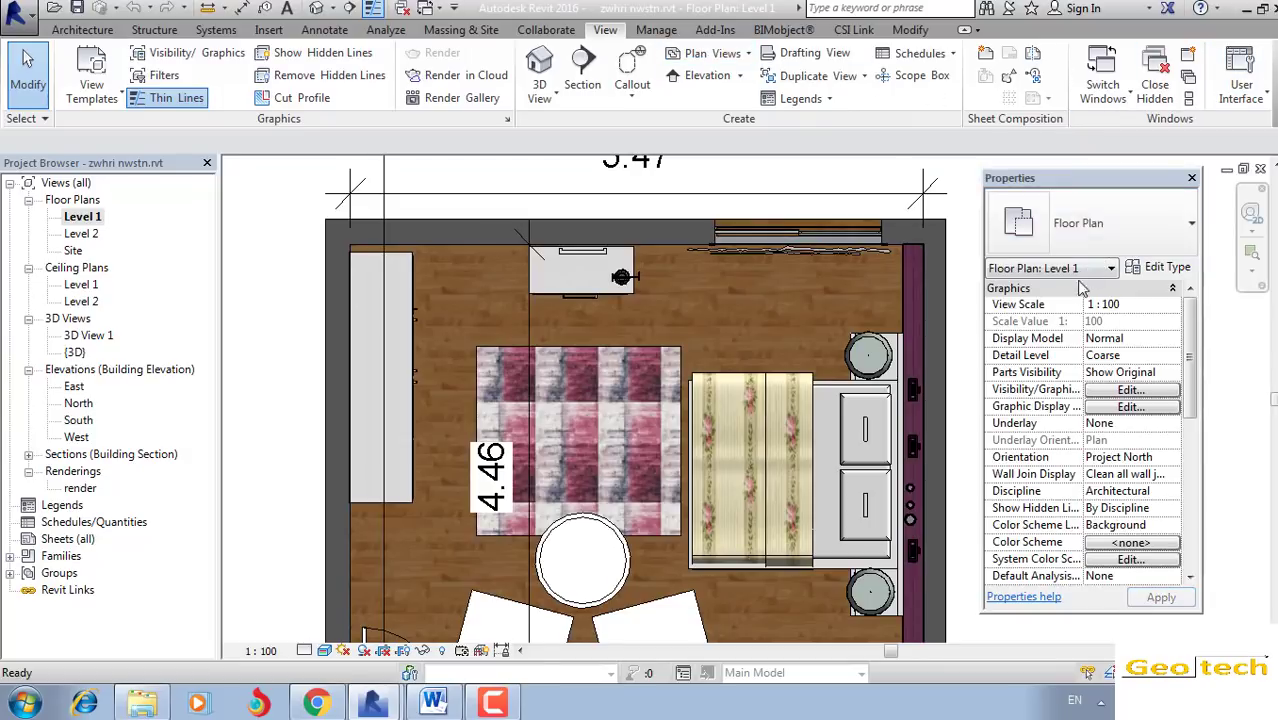
pyautogui.moveTo(1070, 177); pyautogui.dragTo(1080, 201)
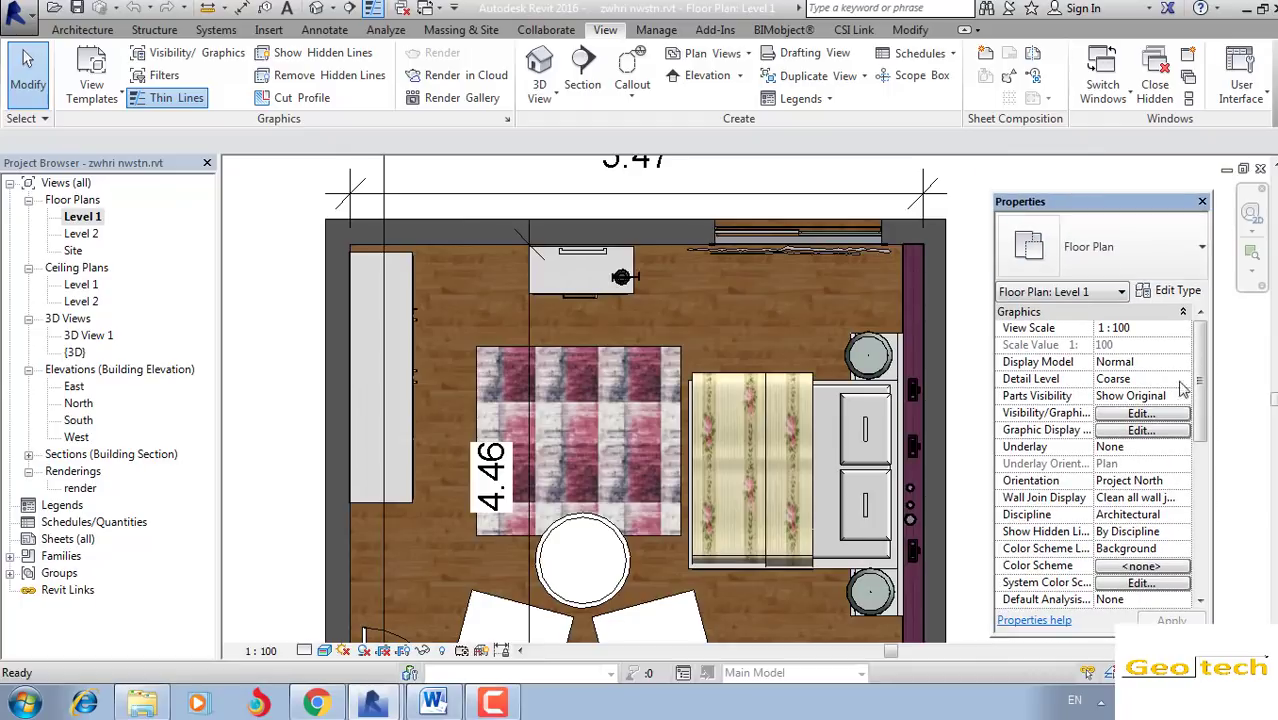
pyautogui.moveTo(680, 365); pyautogui.dragTo(529, 336, button='middle')
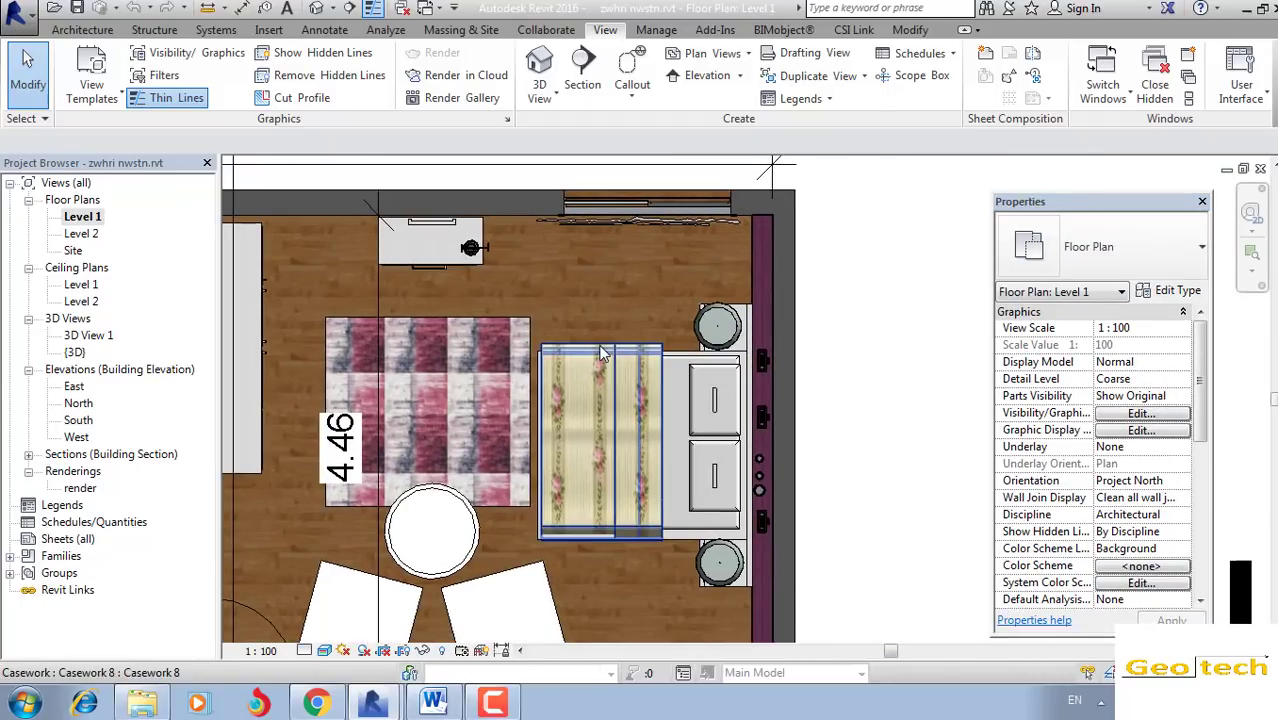
pyautogui.click(604, 354)
# Step: Edit the bed in place, select its extrusion and open its lefa material in the Material Browser
pyautogui.click(764, 75)
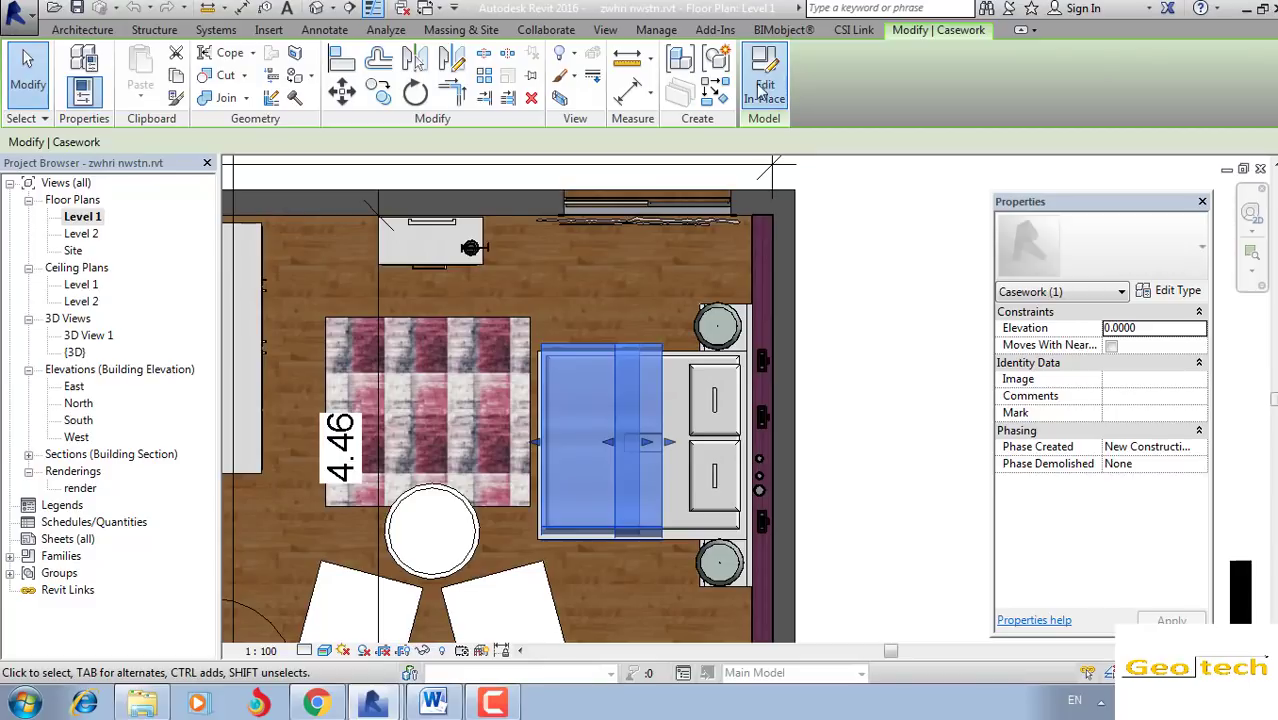
pyautogui.click(622, 345)
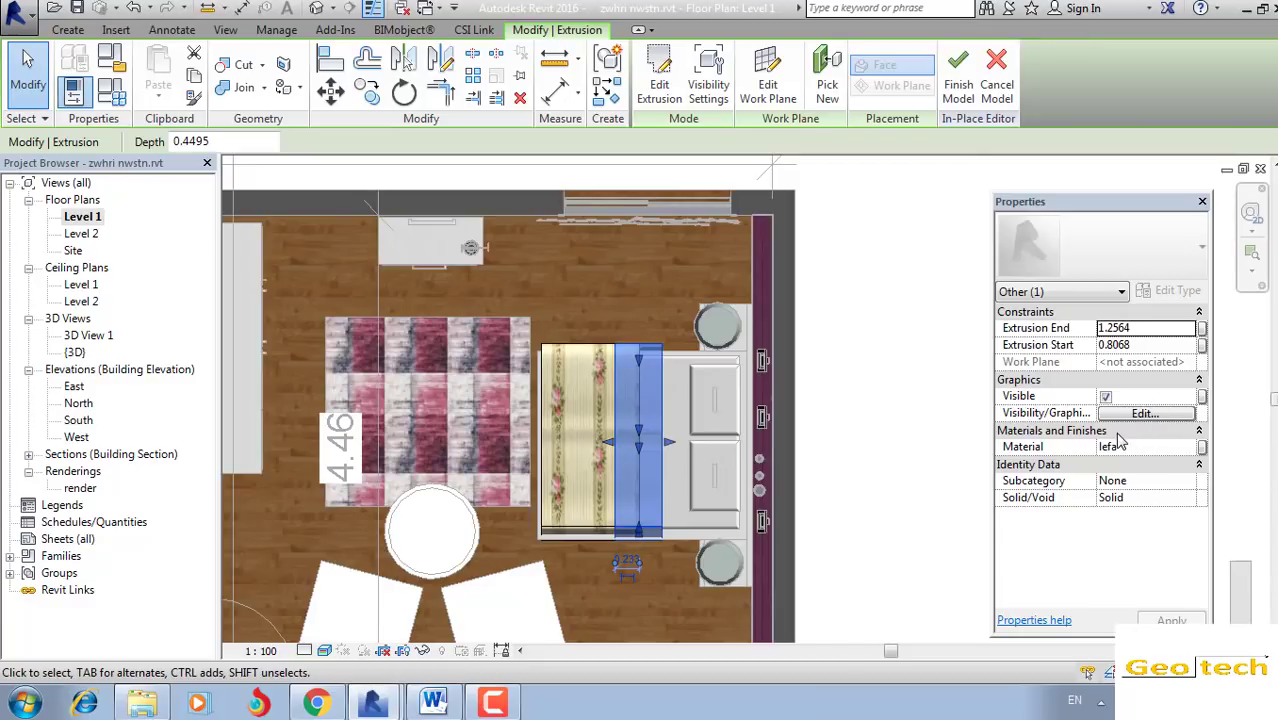
pyautogui.click(1173, 446)
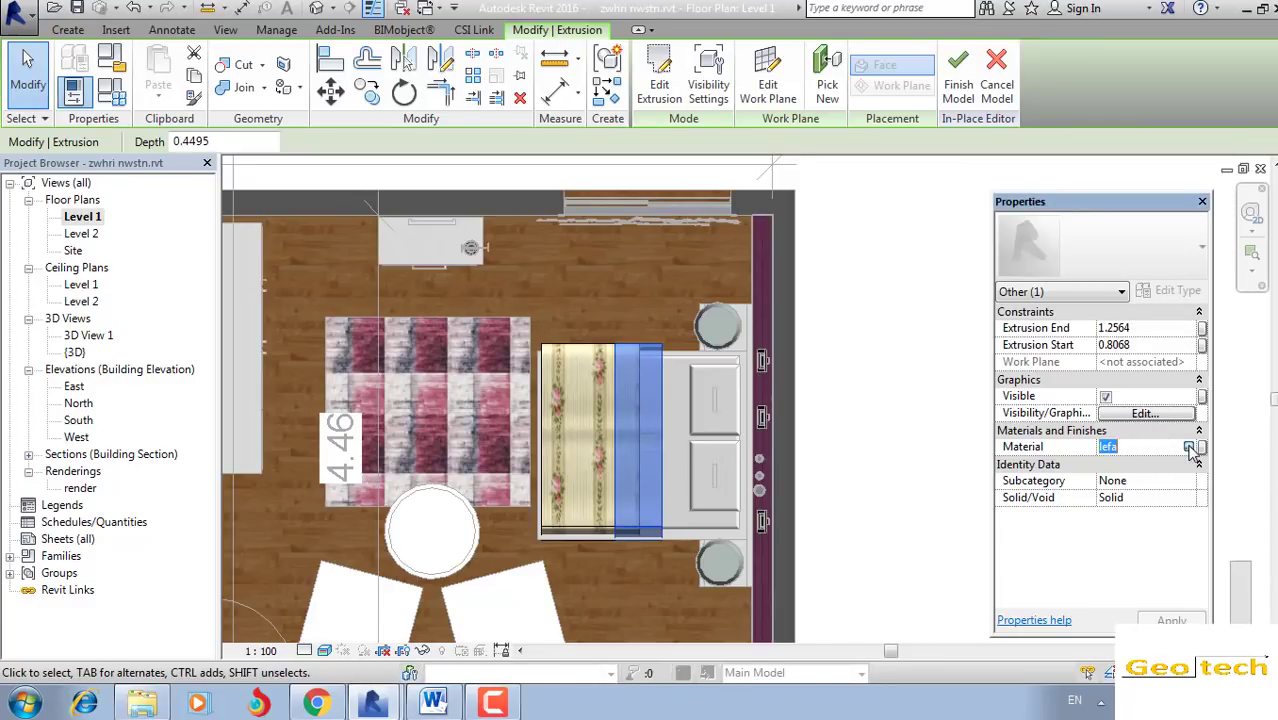
pyautogui.click(1188, 447)
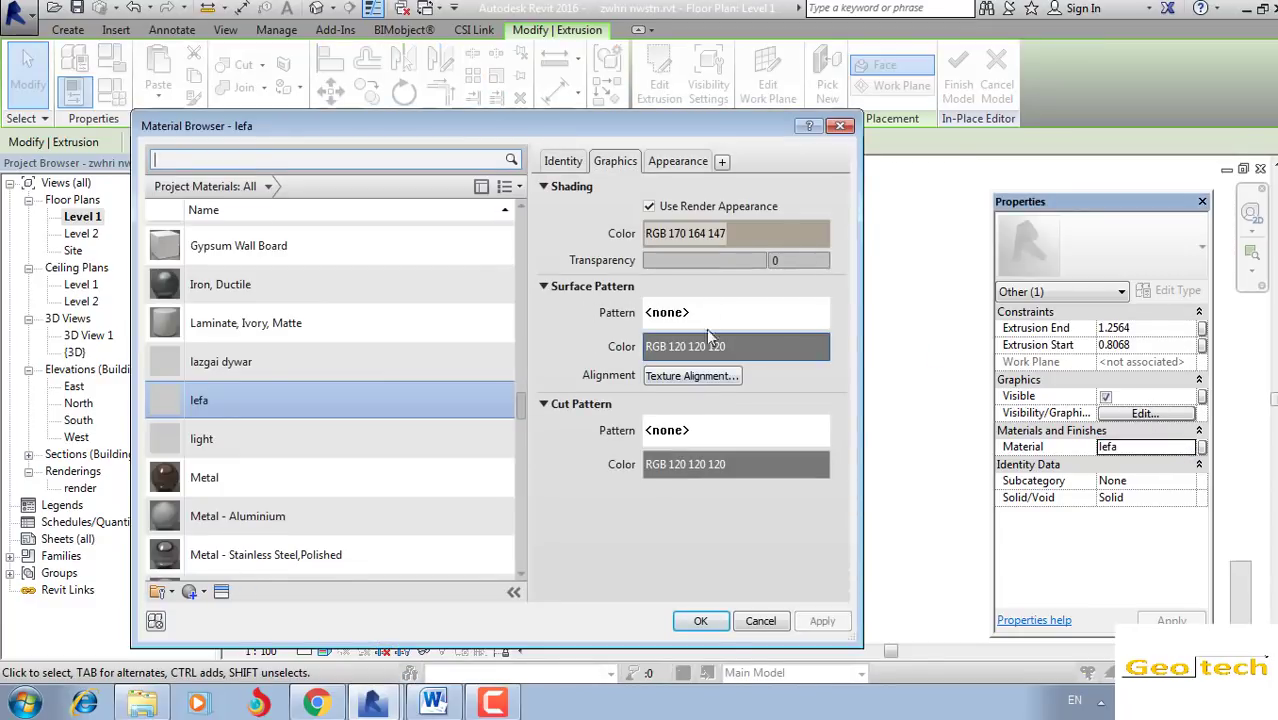
# Step: Set lefa's appearance image to frontend-large.jpg, apply it, and finish the bed model
pyautogui.click(666, 161)
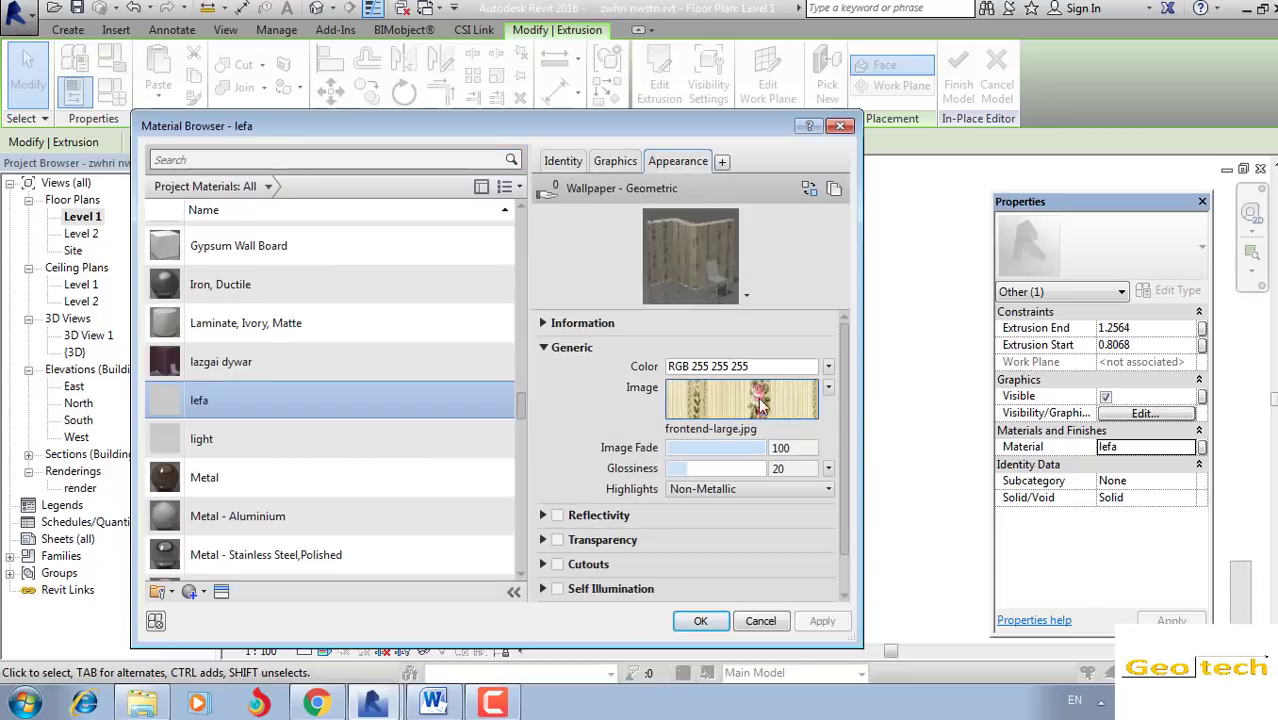
pyautogui.click(746, 430)
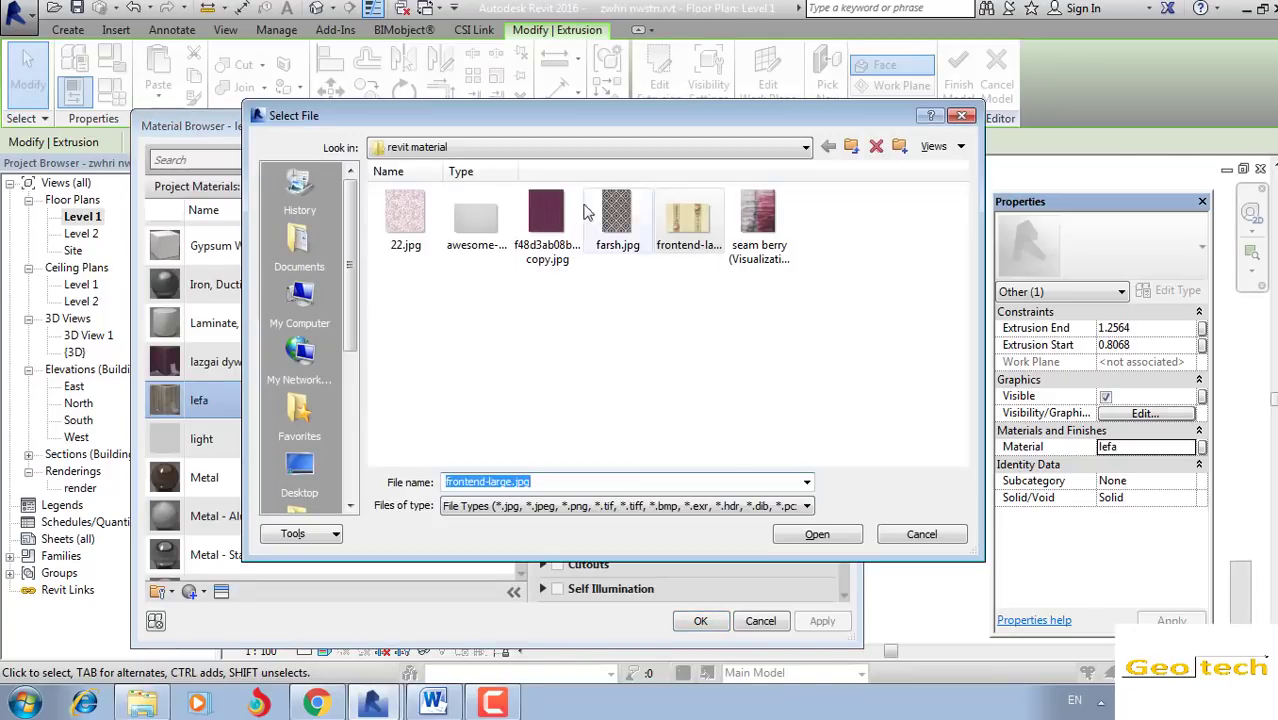
pyautogui.click(964, 117)
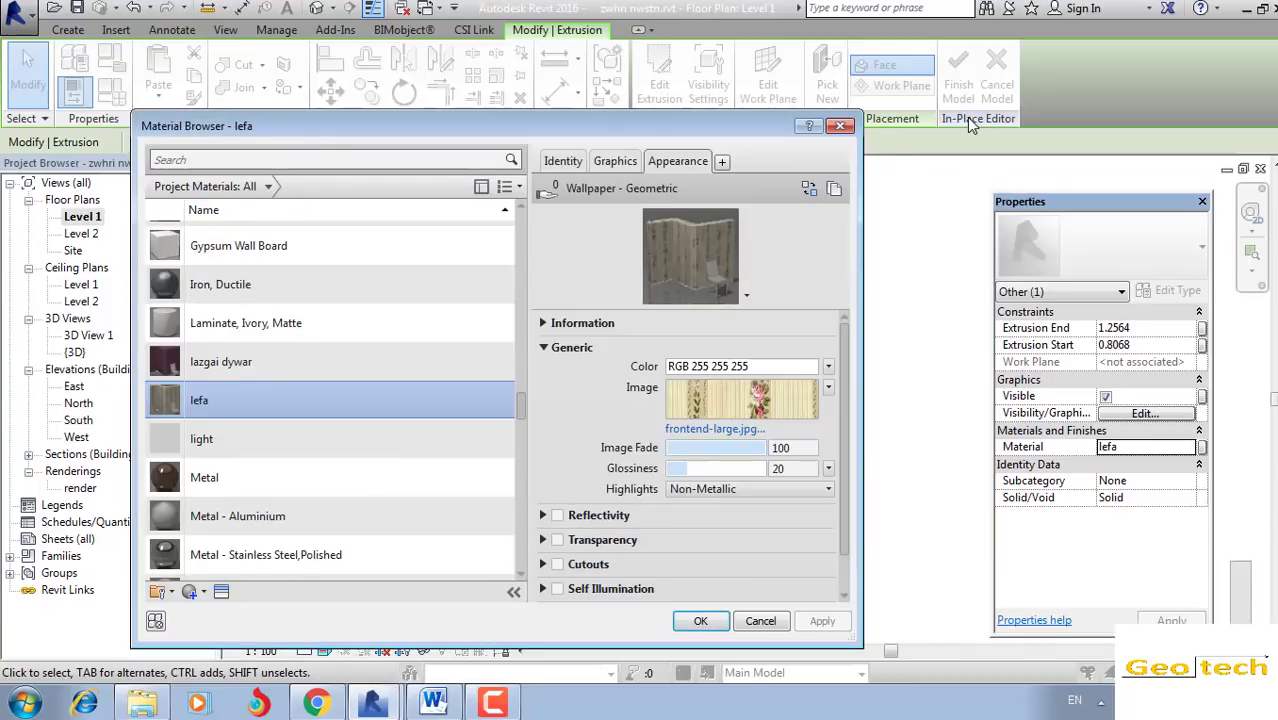
pyautogui.click(841, 126)
pyautogui.click(987, 104)
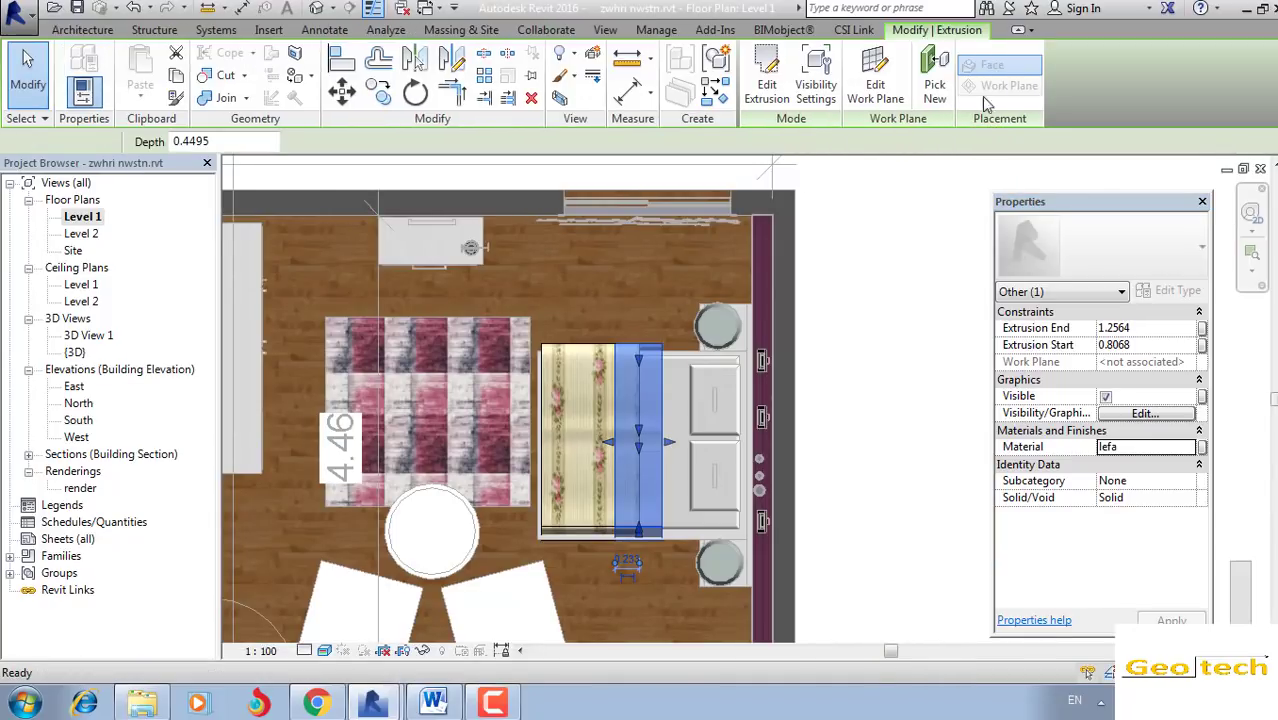
# Step: Zoom out and pan the floor plan to show the whole bedroom
pyautogui.scroll(-3, 851, 300)
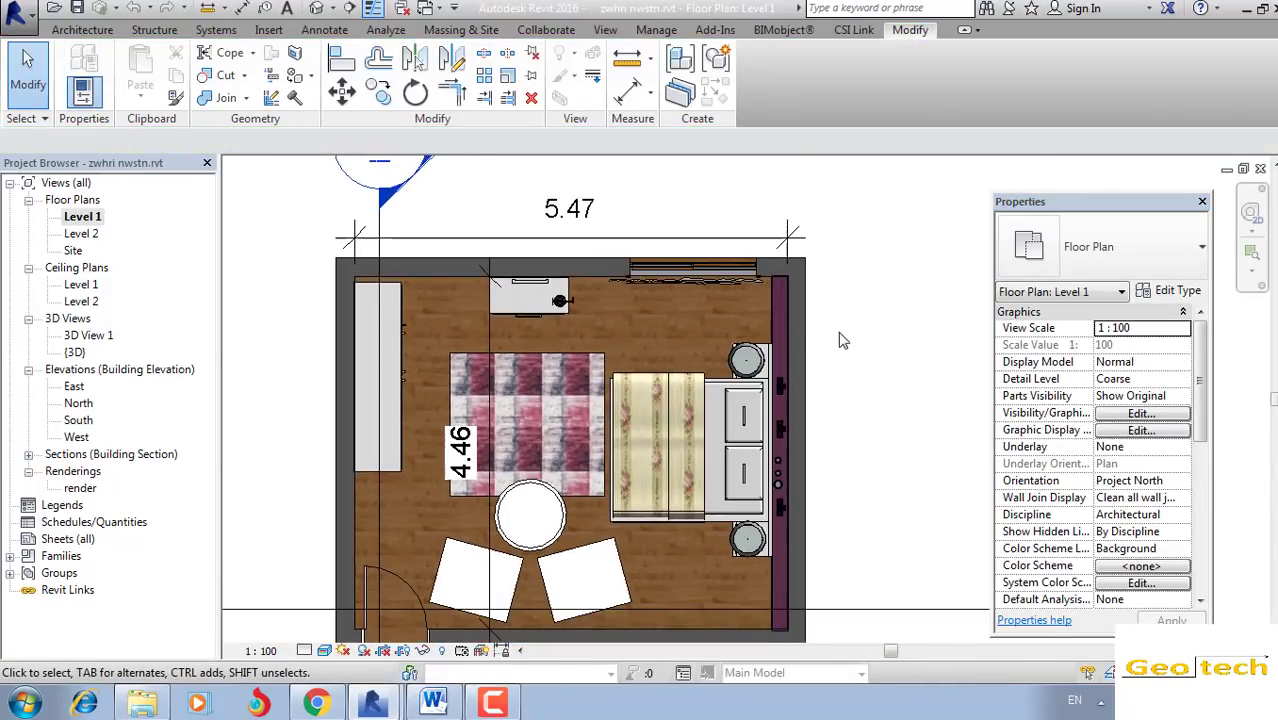
pyautogui.scroll(-3, 422, 317)
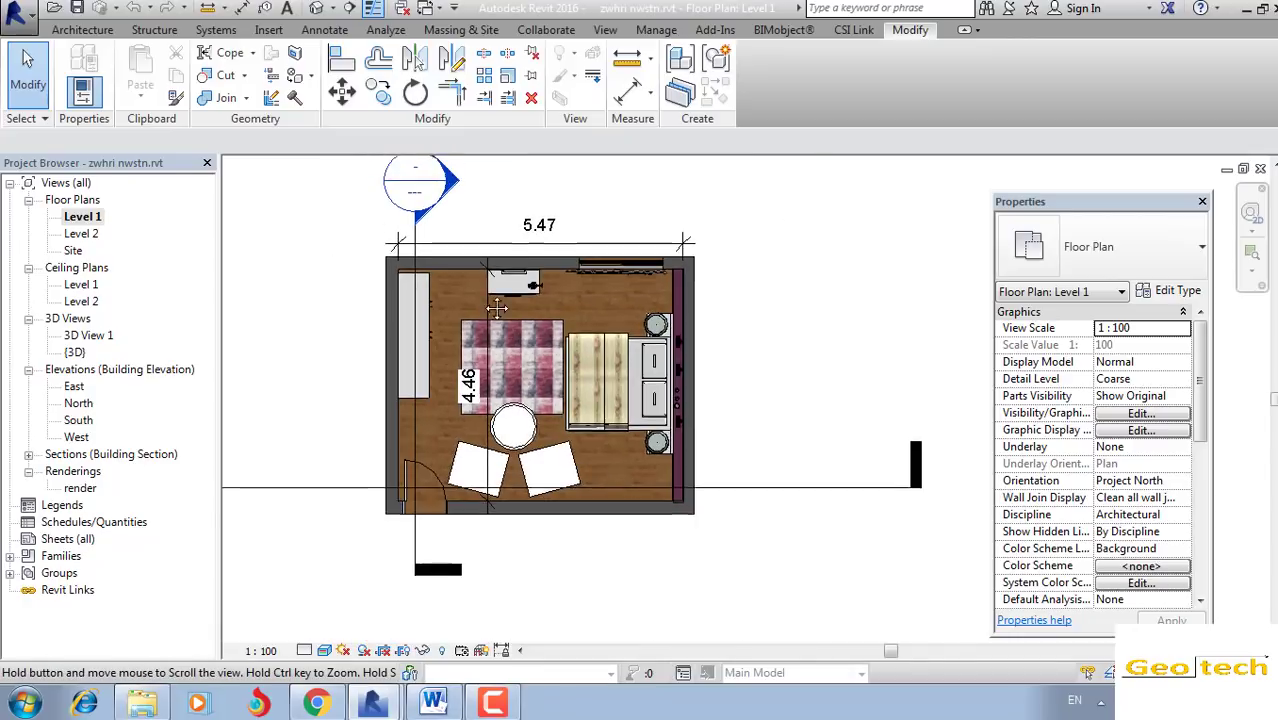
pyautogui.moveTo(502, 190)
pyautogui.mouseDown(button='middle')
pyautogui.moveTo(525, 274)
pyautogui.moveTo(526, 256)
pyautogui.moveTo(643, 226)
pyautogui.mouseUp(button='middle')
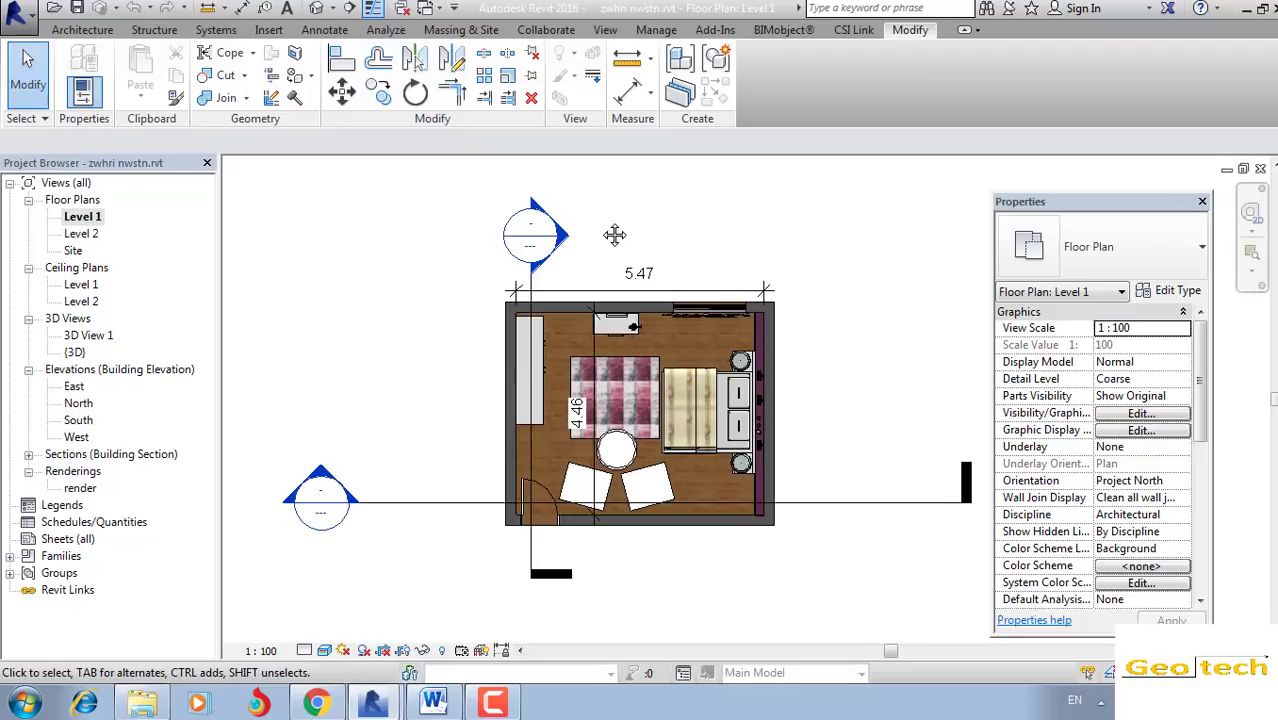
pyautogui.moveTo(614, 235); pyautogui.dragTo(561, 240, button='middle')
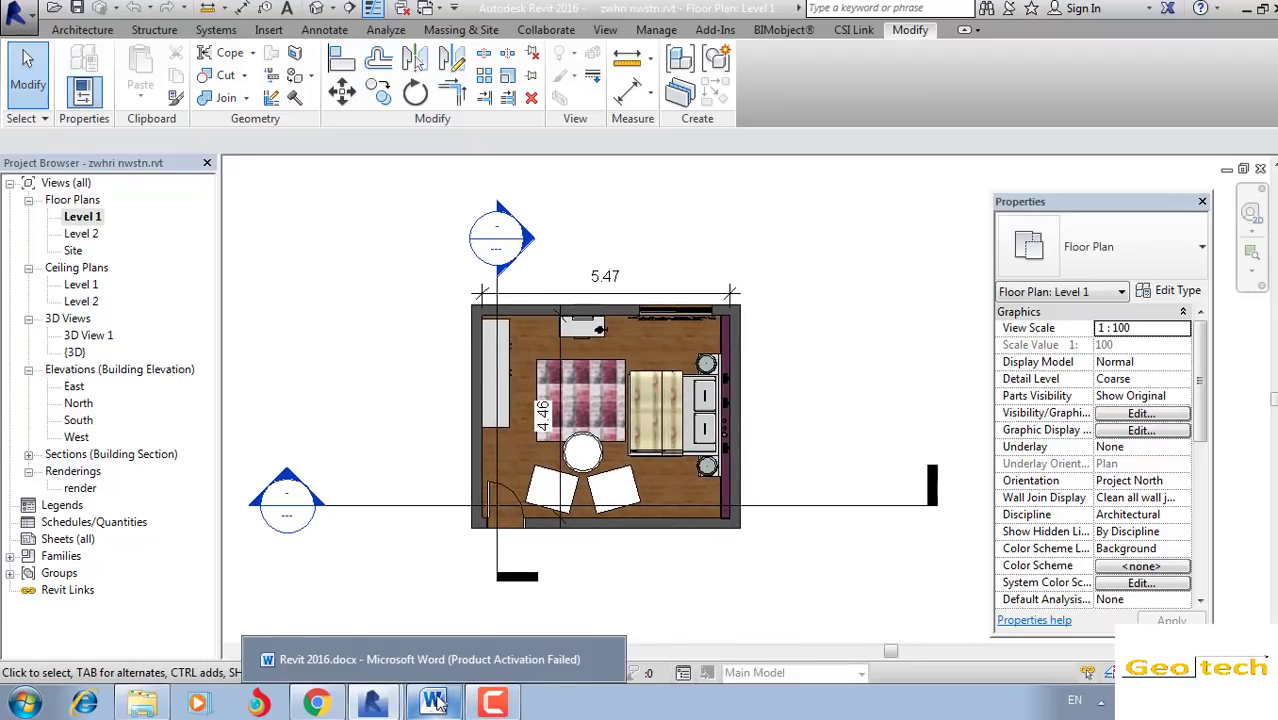
pyautogui.moveTo(316, 703)
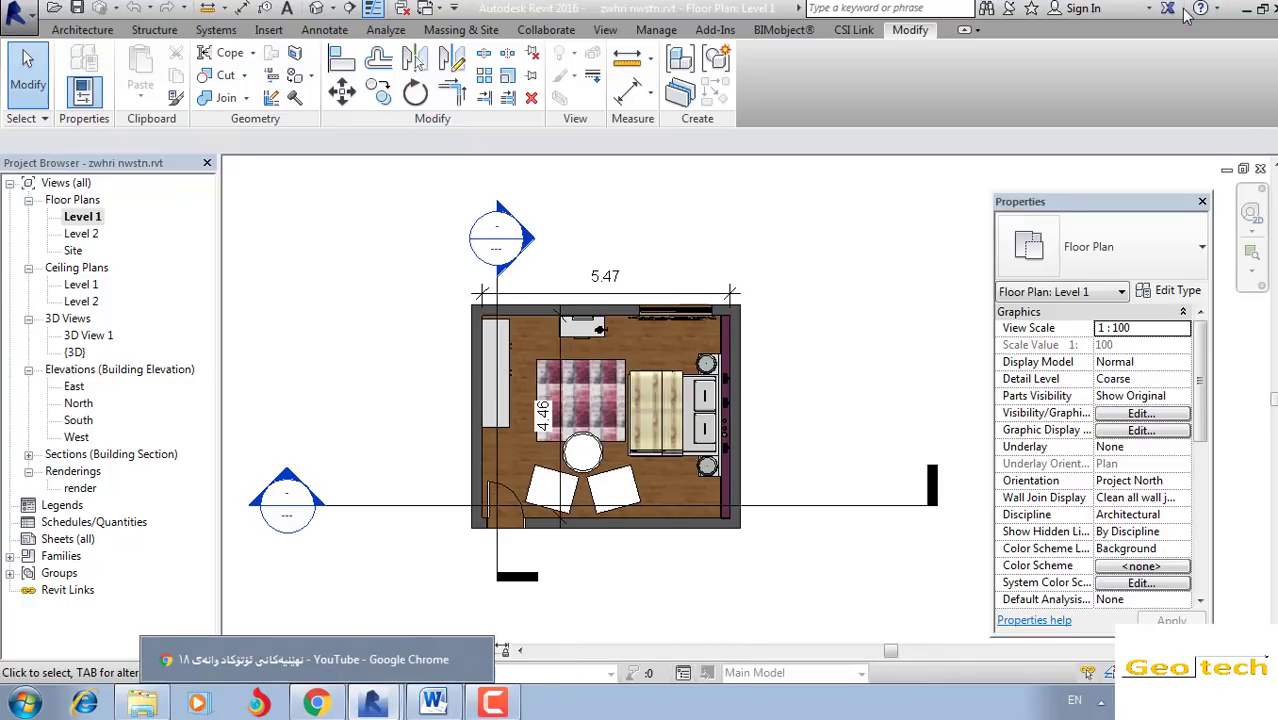
# Step: Minimise Revit, the Word document and the folder window to reveal the desktop
pyautogui.click(1240, 8)
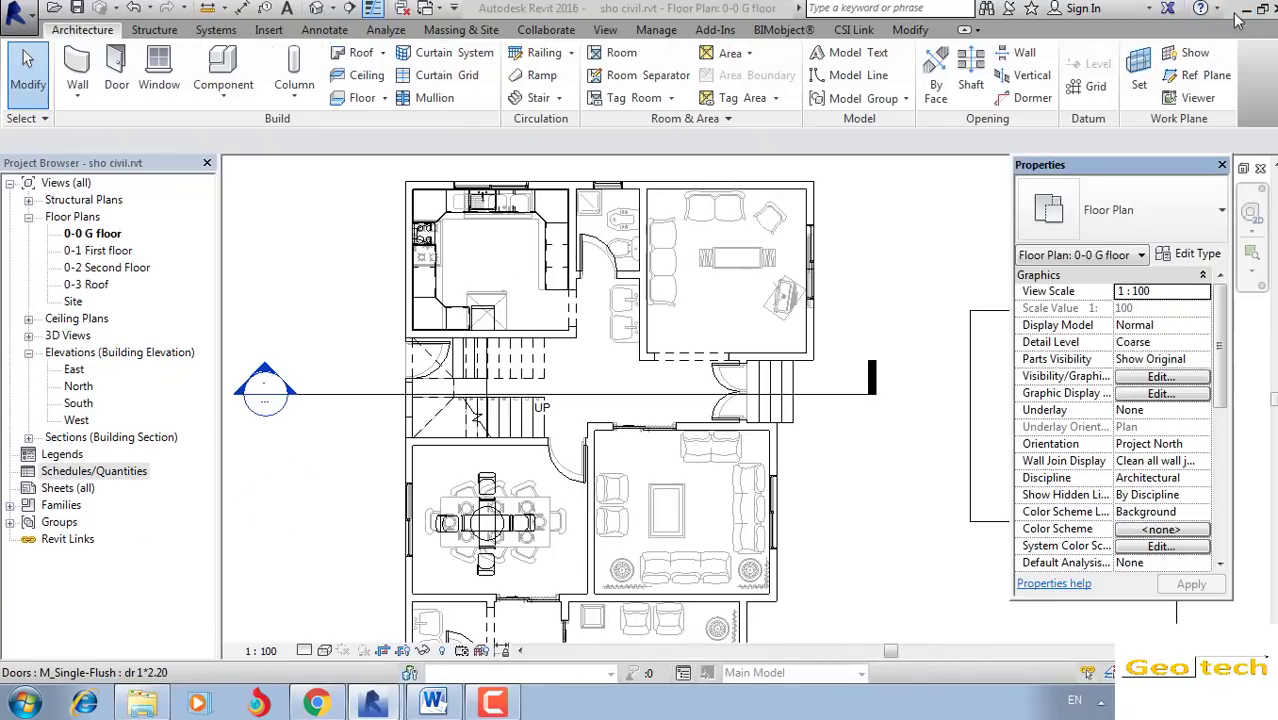
pyautogui.click(1240, 8)
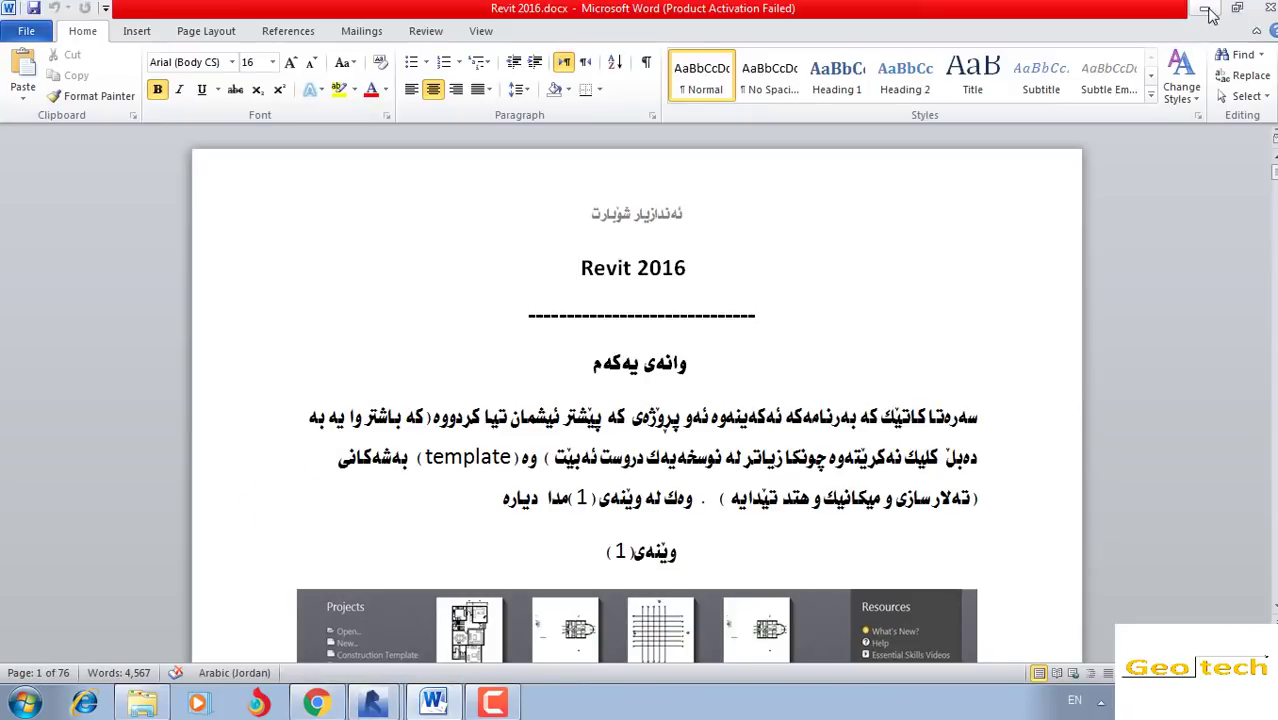
pyautogui.click(1205, 10)
pyautogui.click(1207, 12)
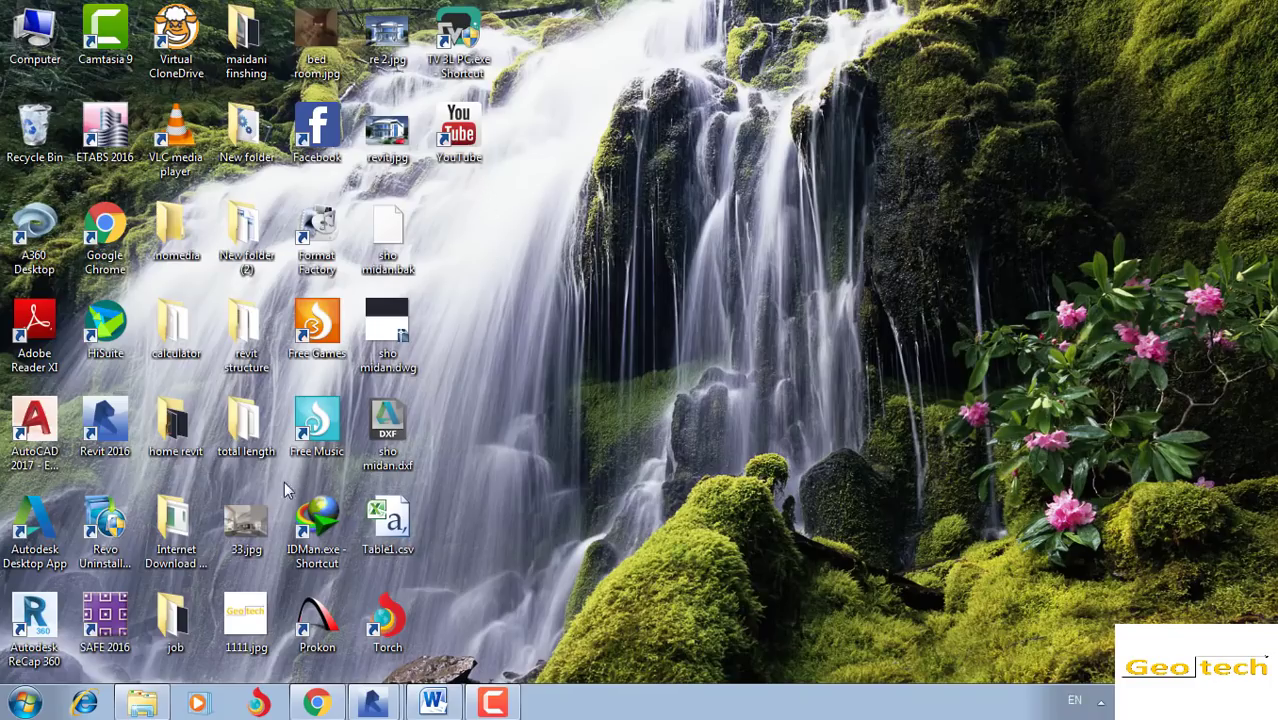
# Step: Open 33.jpg in Photo Viewer and browse through the sample renders, including the bedroom and exterior house renders
pyautogui.doubleClick(262, 508)
pyautogui.press('Right')
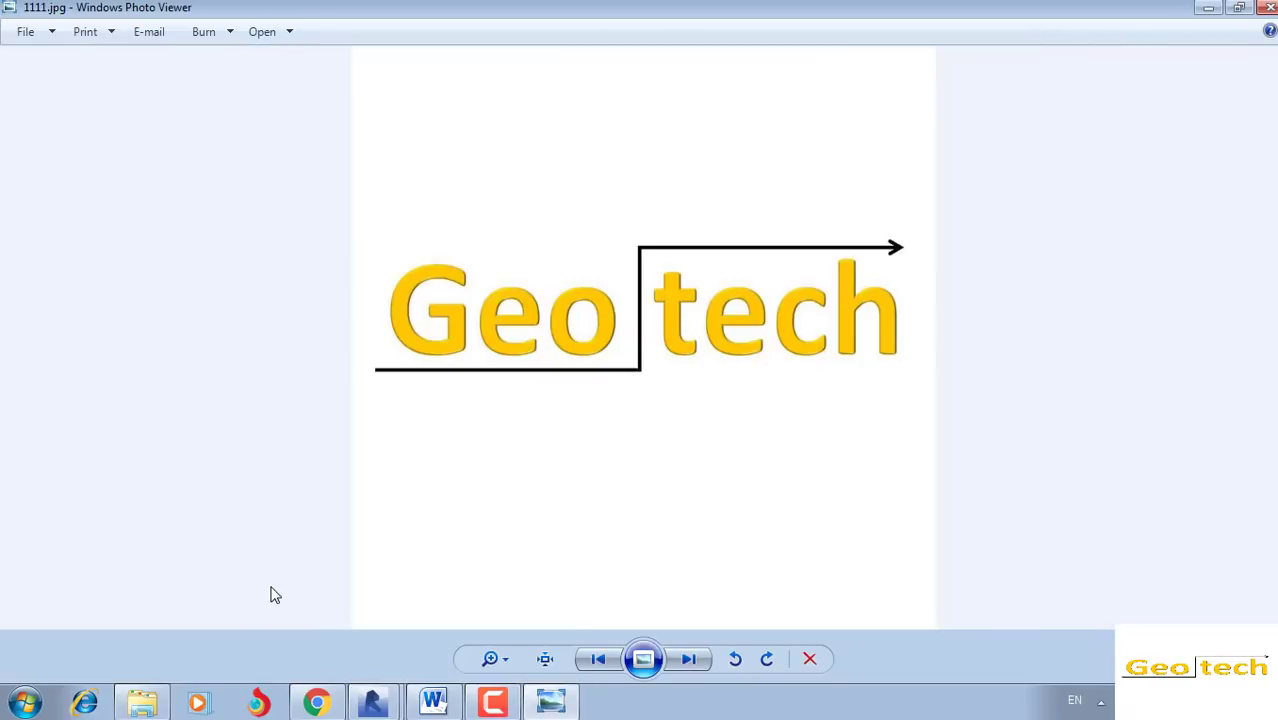
pyautogui.press('Right')
pyautogui.press('Right')
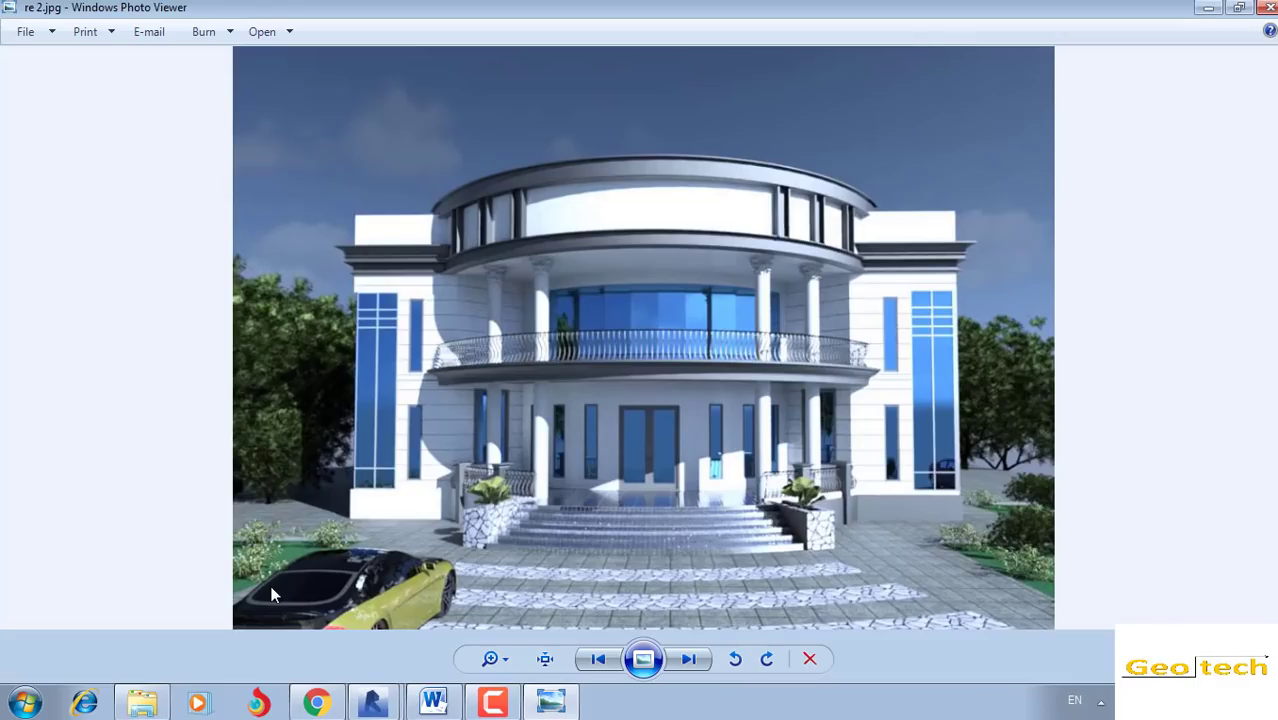
pyautogui.press('Right')
pyautogui.press('Right')
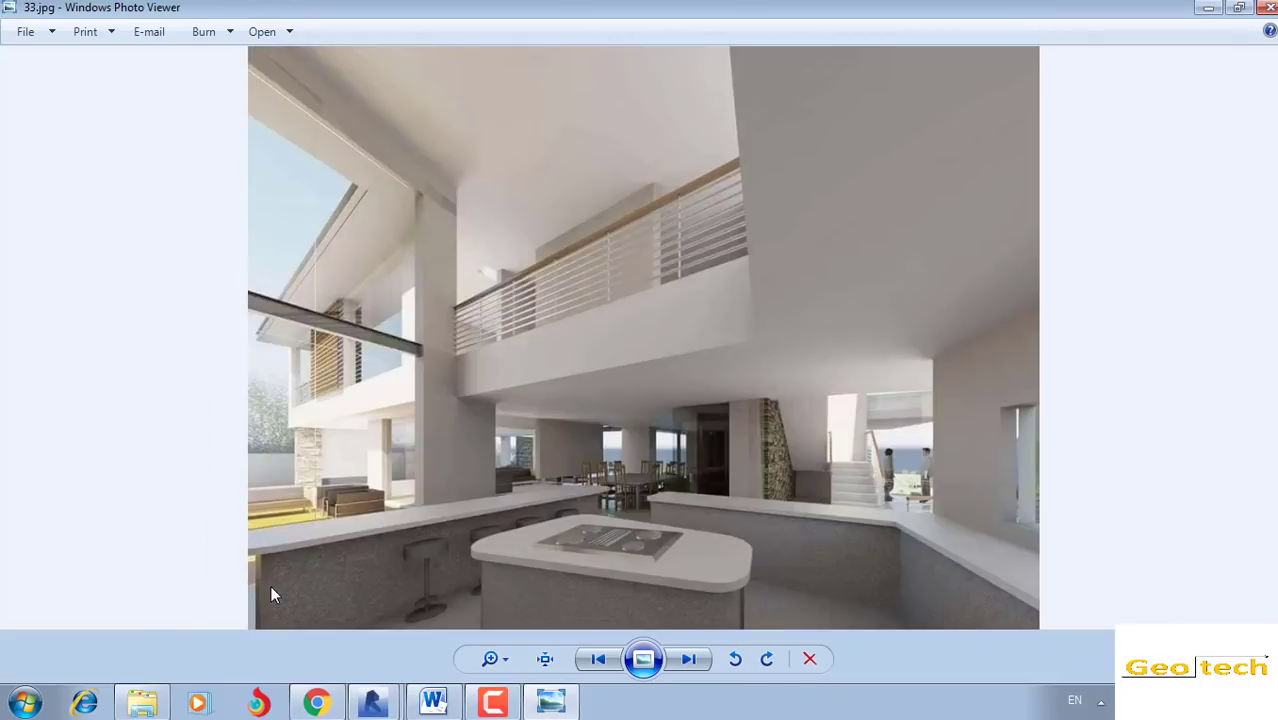
pyautogui.press('Right')
pyautogui.press('Right')
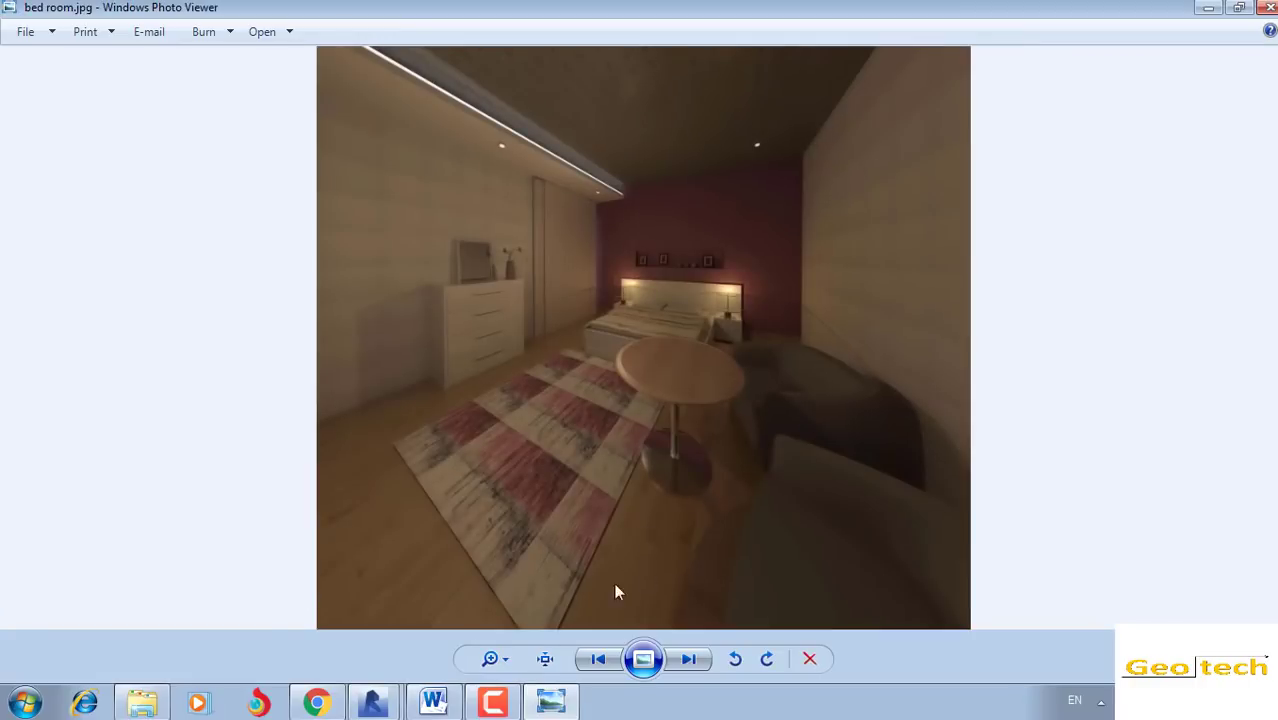
# Step: Return to the sho civil Revit project and pan to see the whole floor plan
pyautogui.click(370, 656)
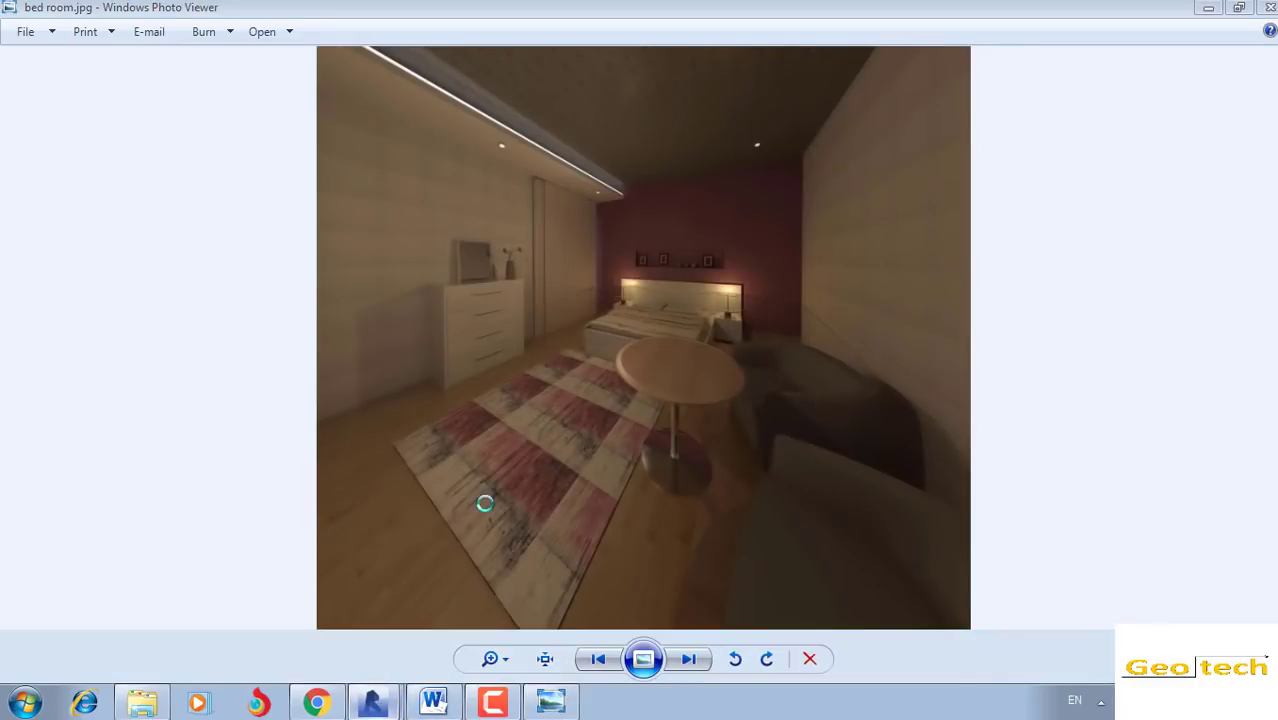
pyautogui.scroll(-3, 650, 315)
pyautogui.moveTo(513, 371); pyautogui.dragTo(413, 286, button='middle')
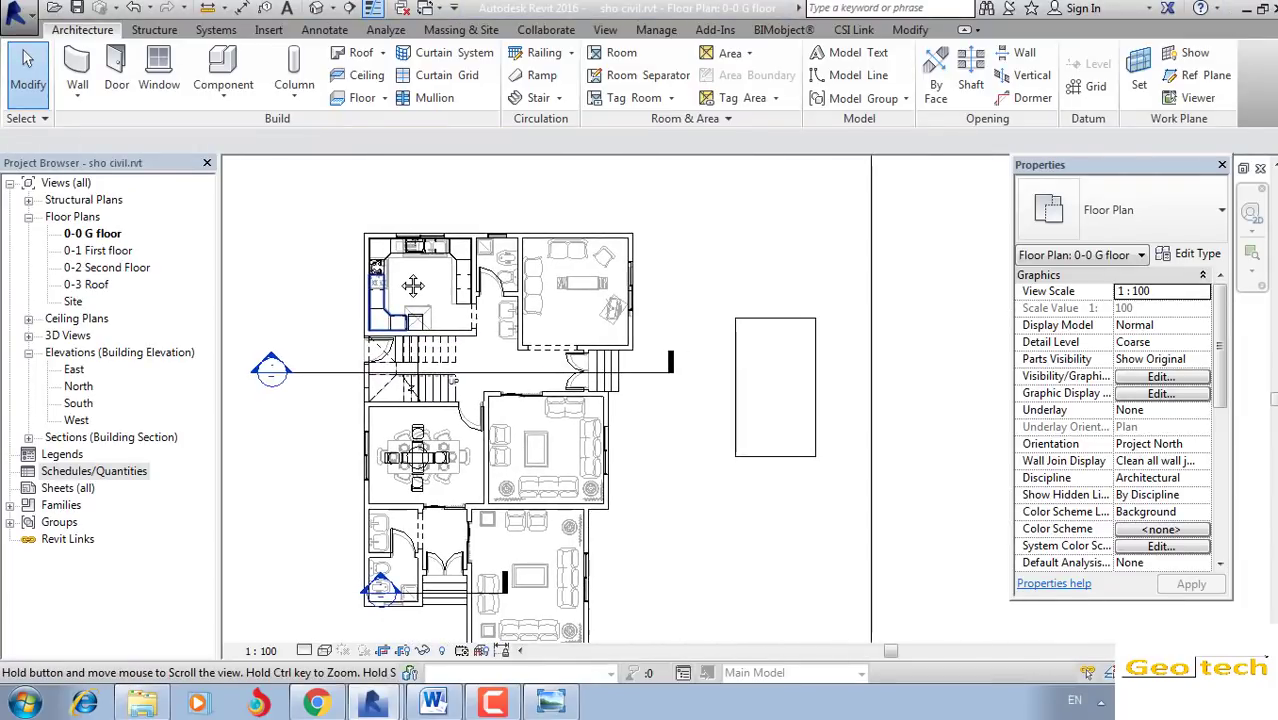